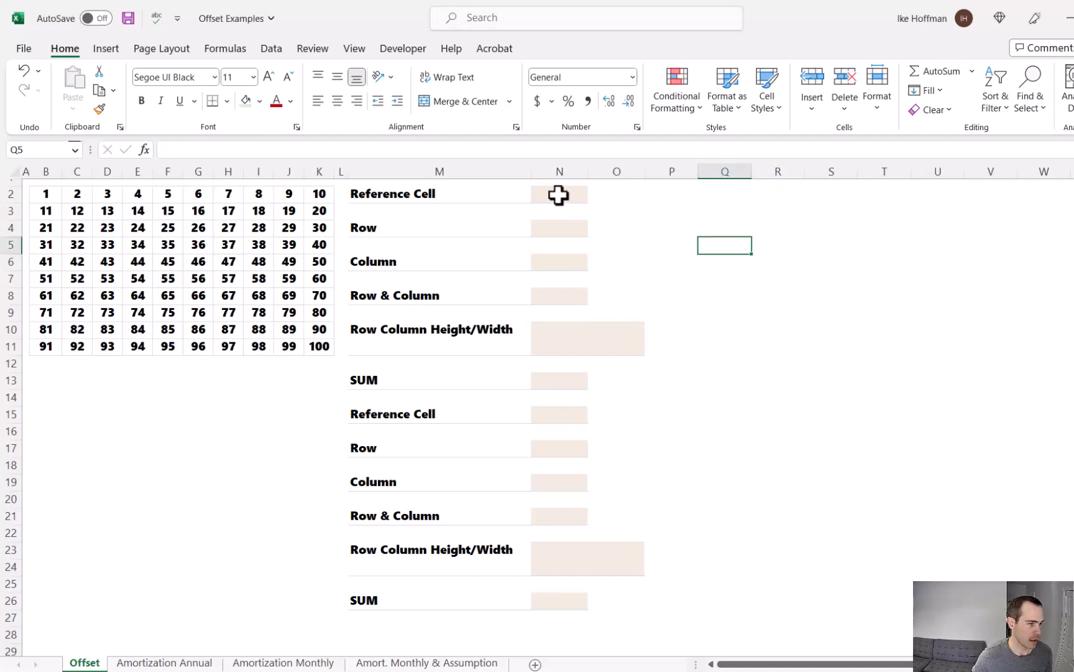
Enter the text B2=1 in cell N2 beside the first Reference Cell label
click(560, 194)
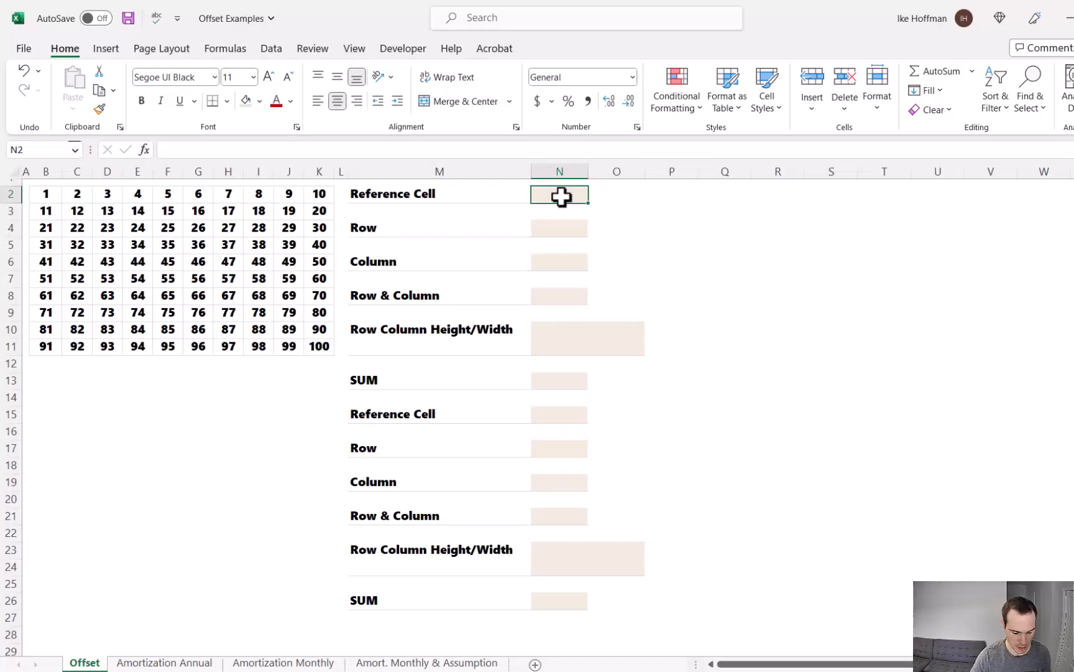
text(B2=1)
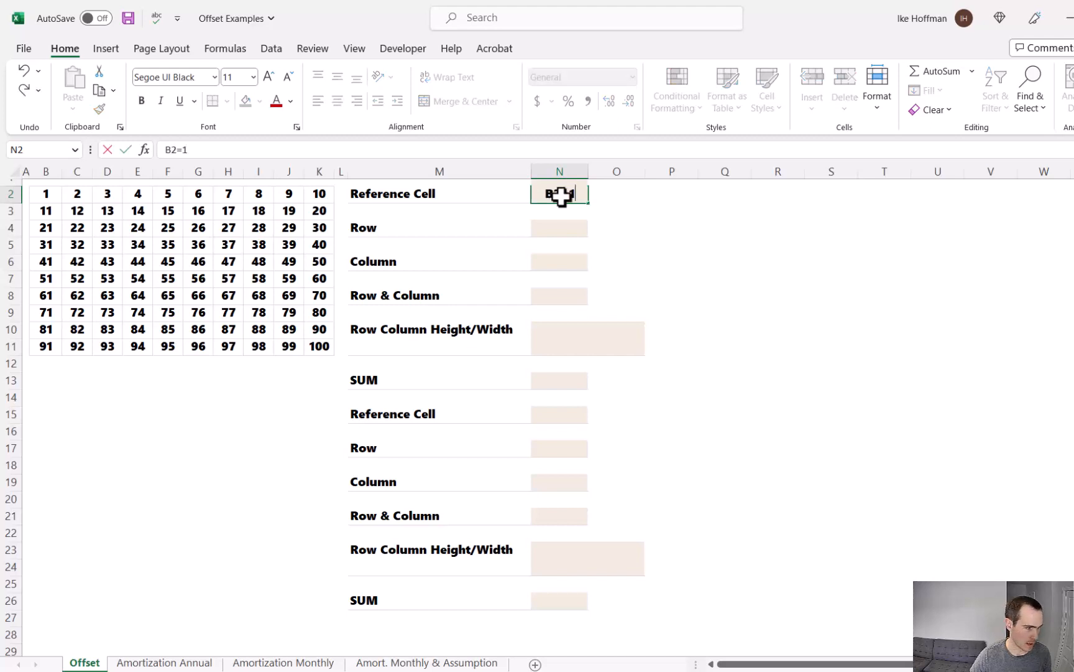
key(Return)
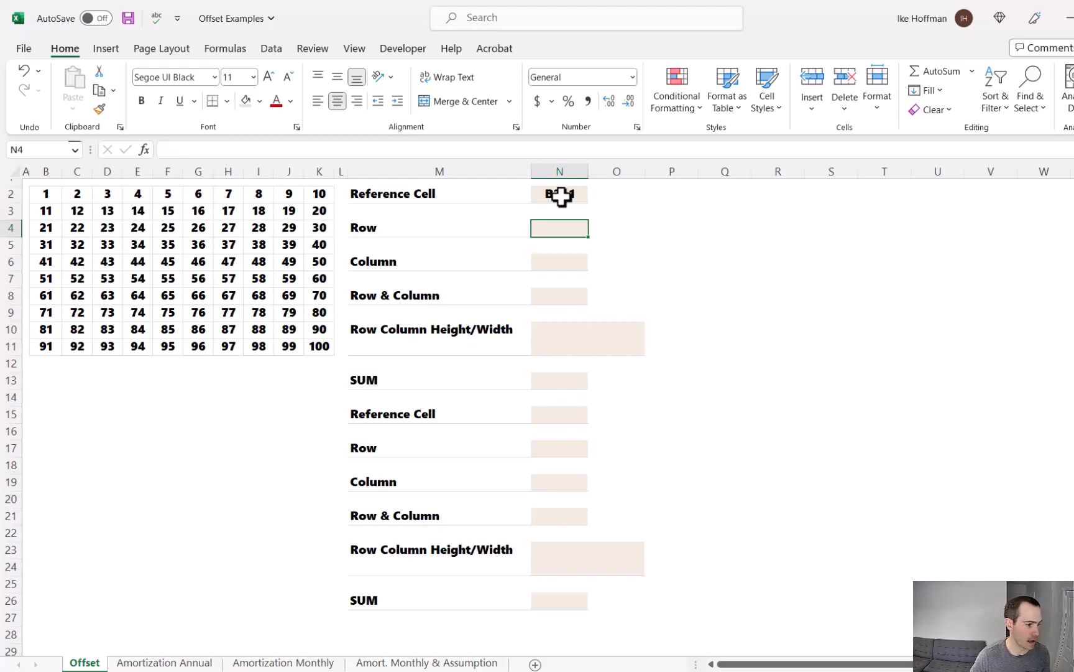
Enter =OFFSET($B$2,5,,,) in N4 for the Row example, with an absolute reference to B2 and a 5-row offset
text(=offs)
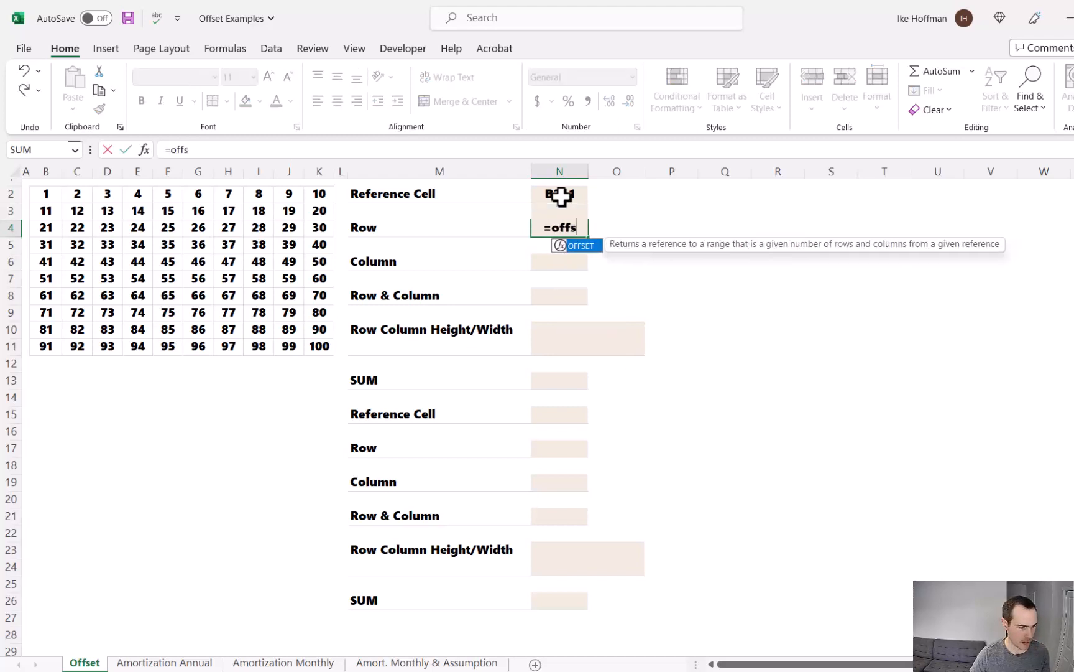
text(et()
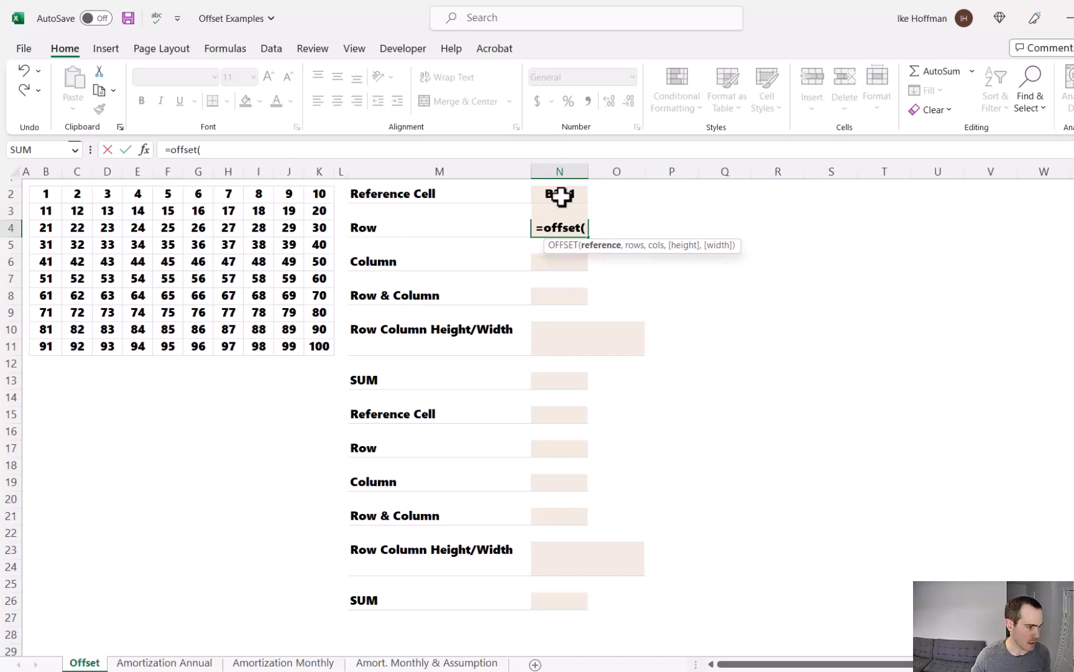
click(42, 198)
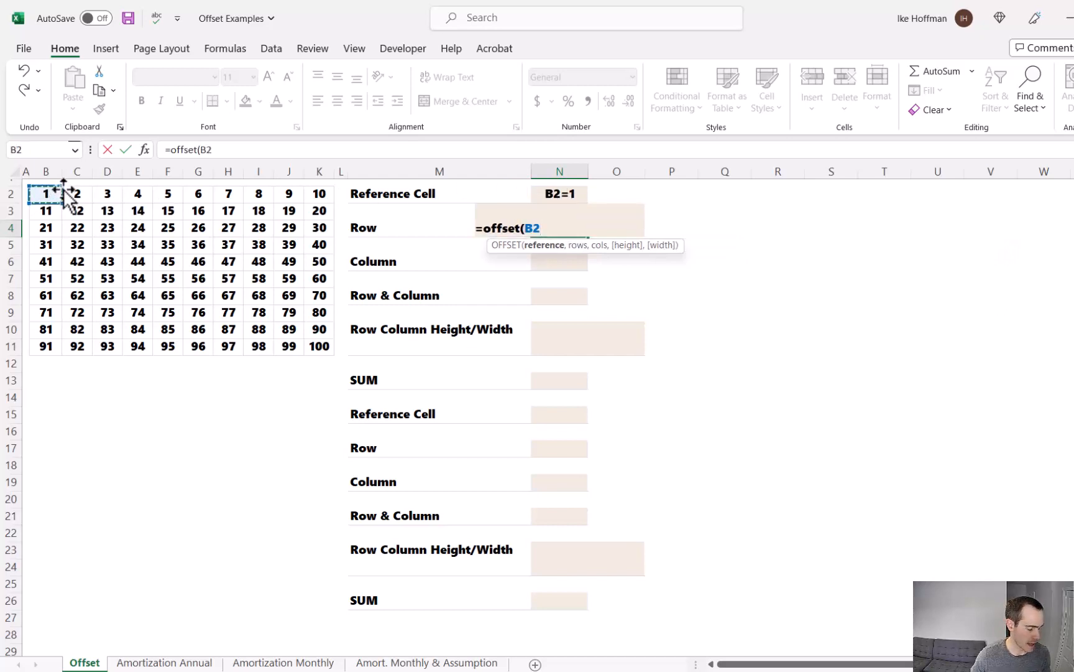
key(F4)
text(,)
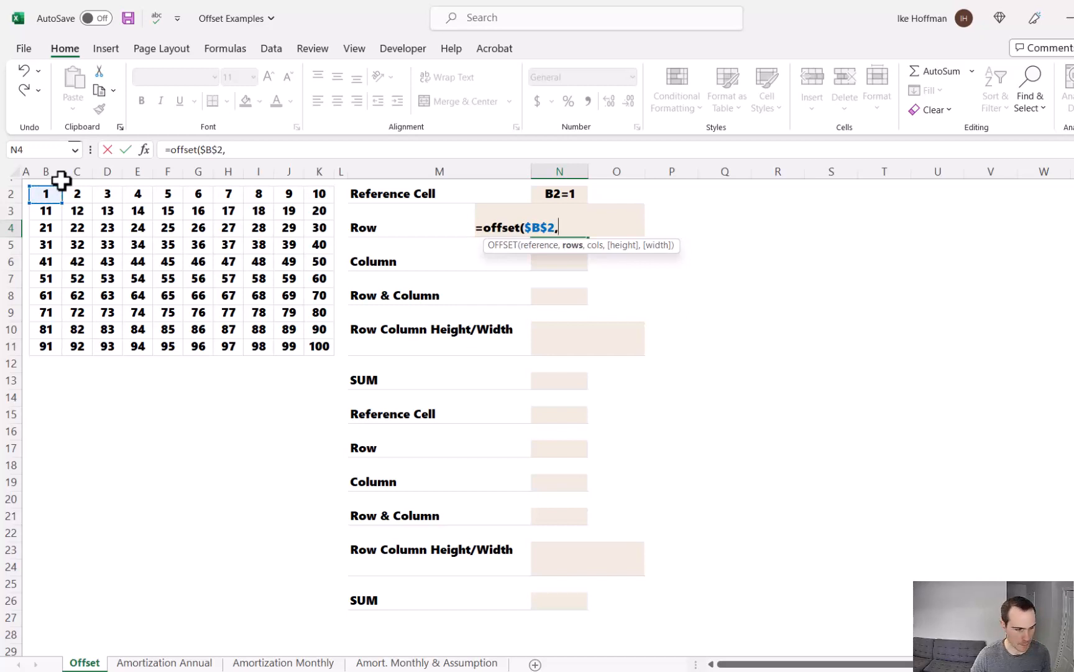
text(5,)
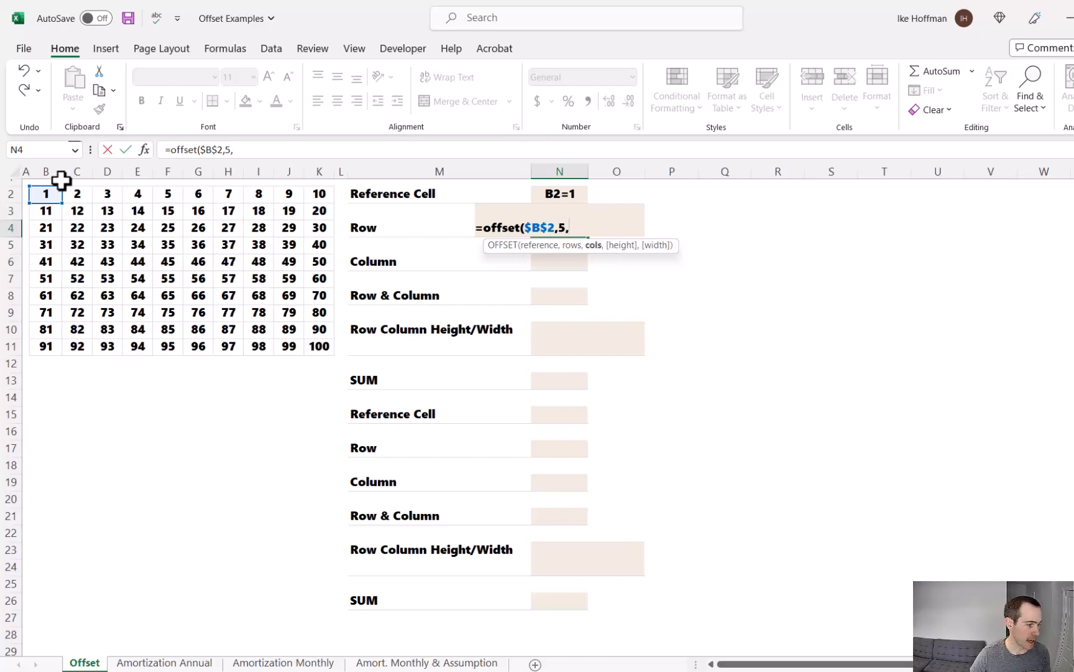
text(,,)
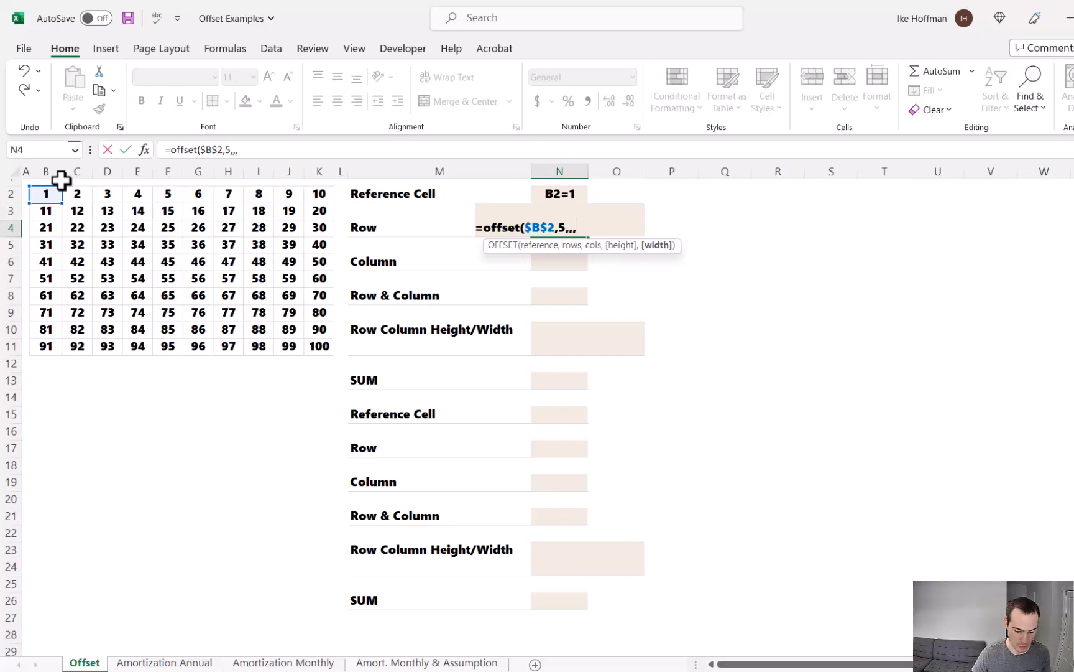
text())
key(Return)
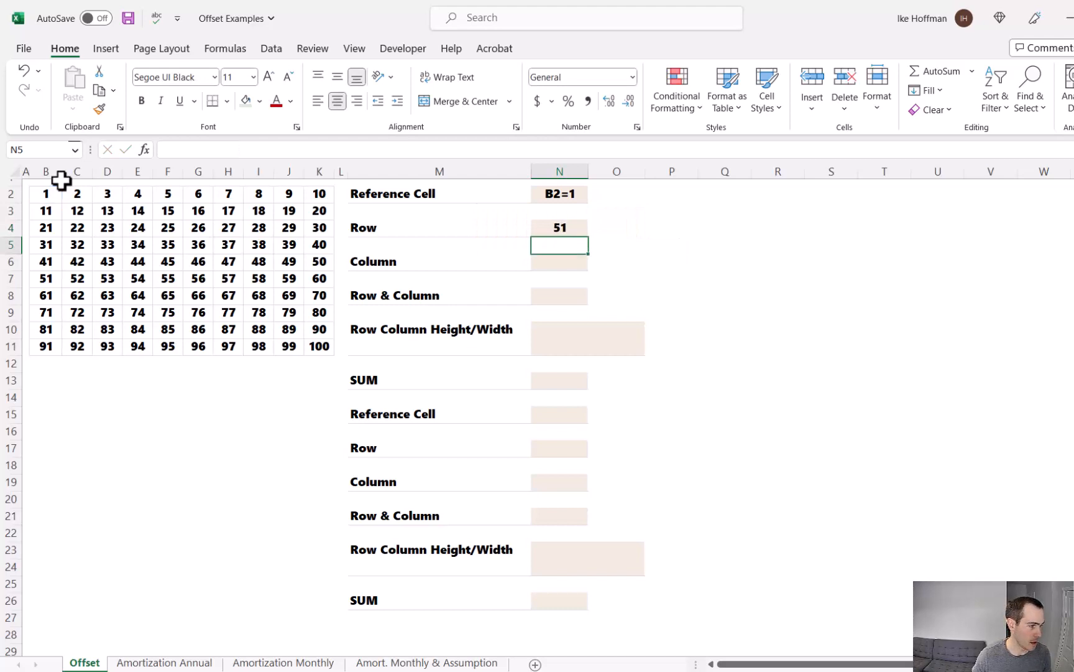
Examine the OFFSET formula in N4 and its reference cell in the number grid
click(568, 227)
click(267, 149)
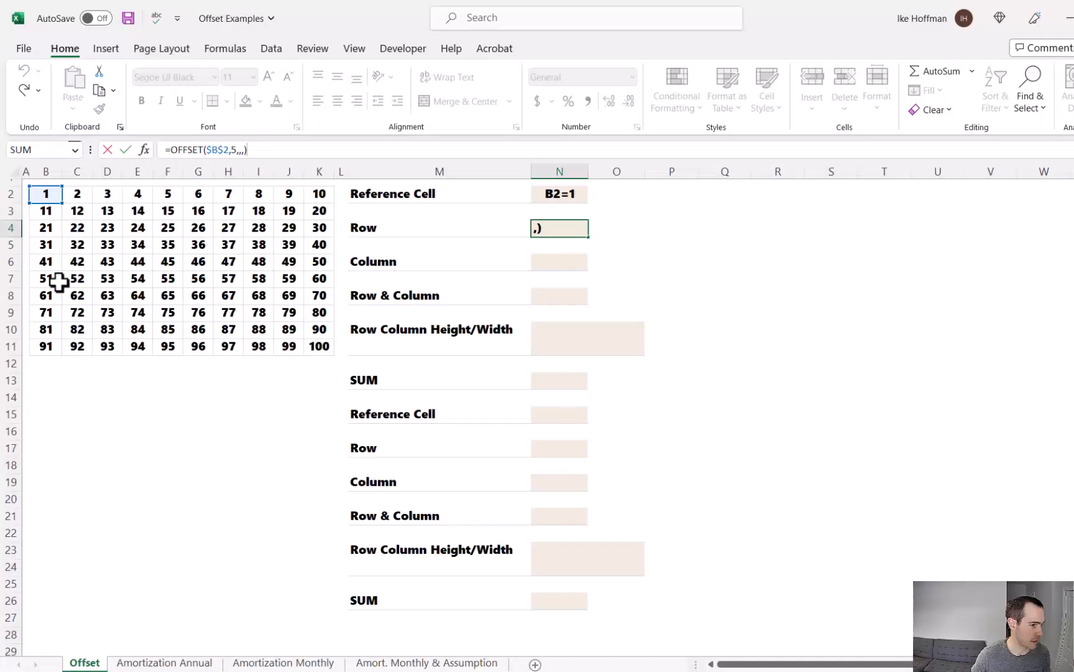
key(ctrl+Return)
Enter =OFFSET(B2,,7,,) in N6 for the Column example, leaving rows blank and offsetting 7 columns
click(565, 263)
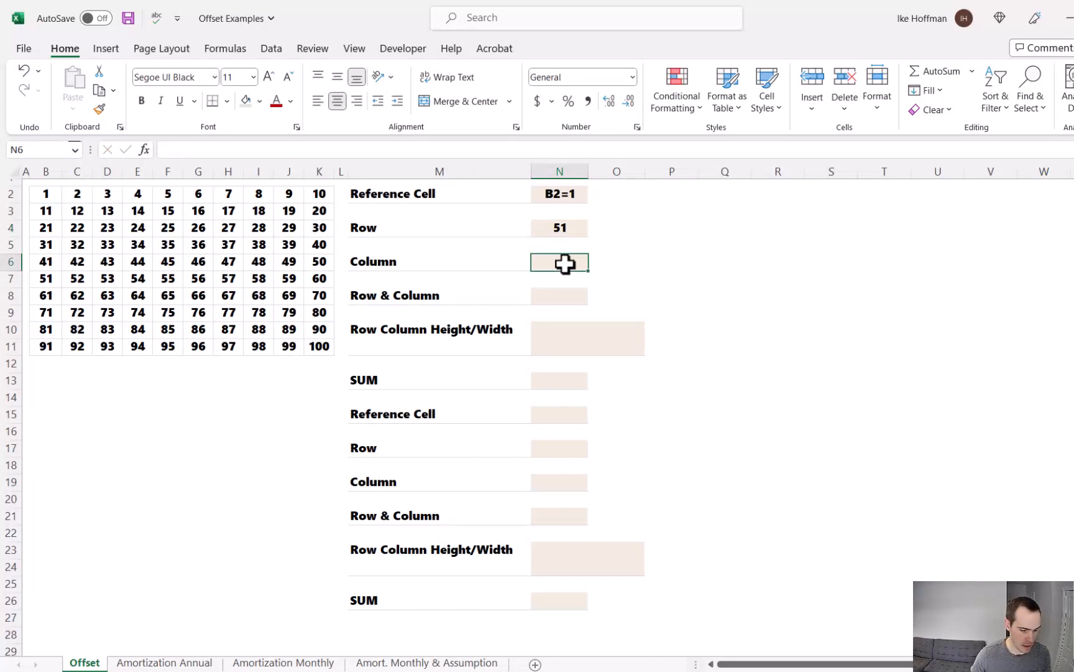
text(=offset()
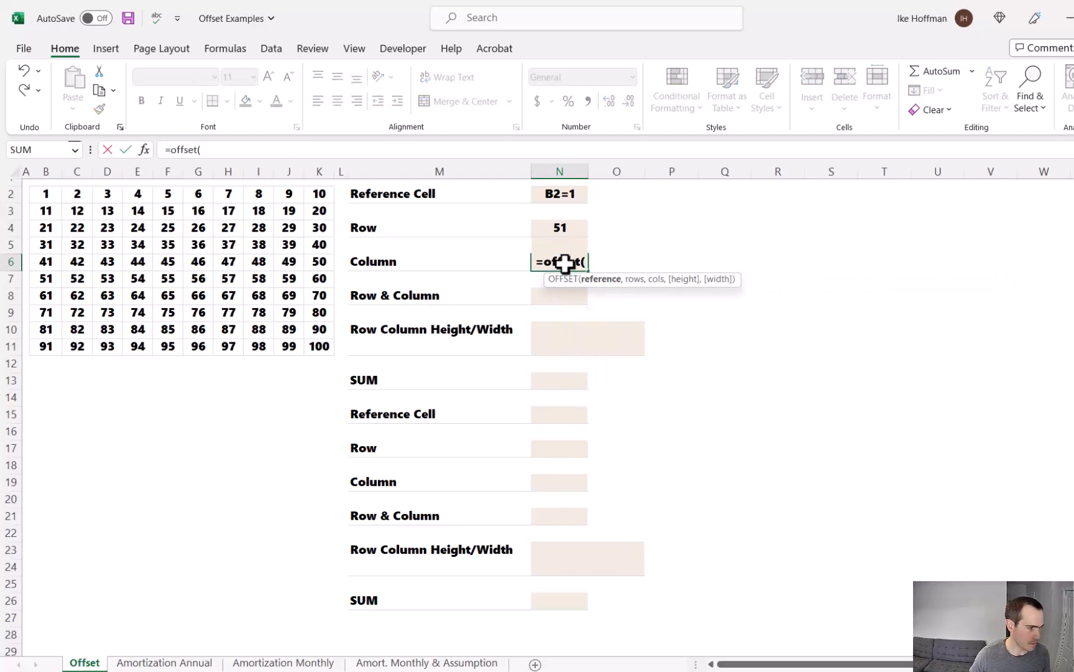
click(46, 194)
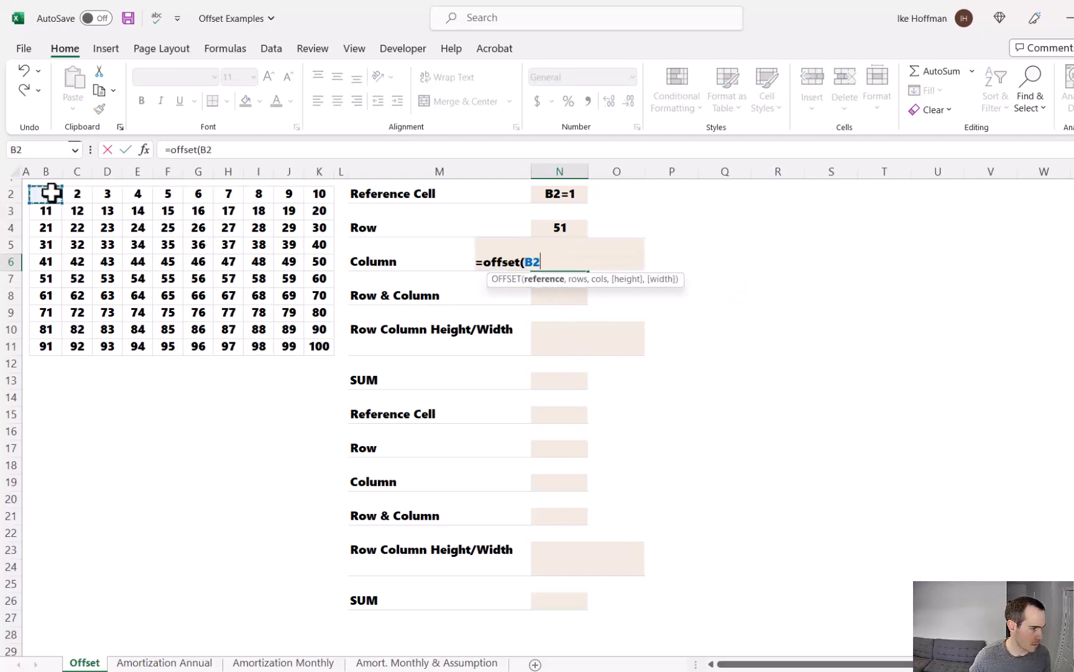
text(,)
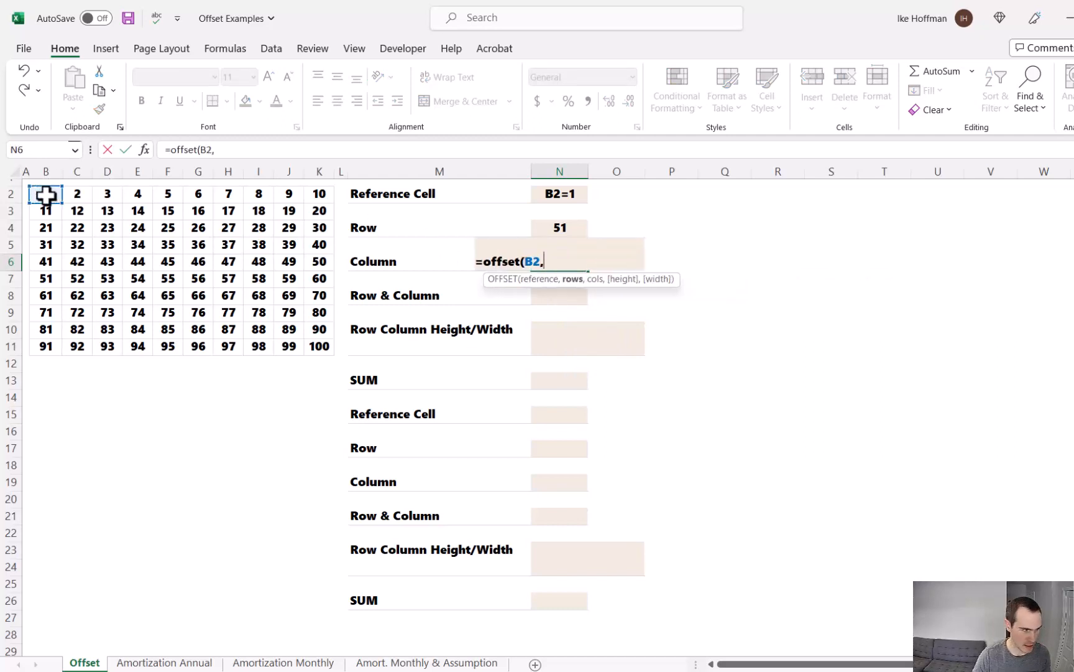
text(,)
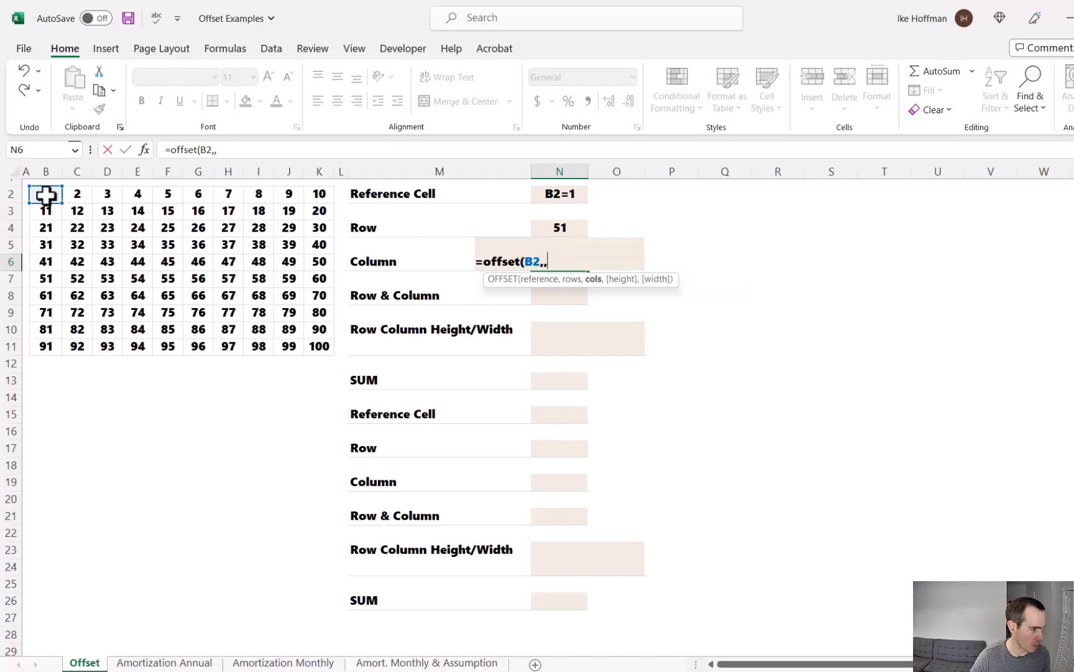
text(7)
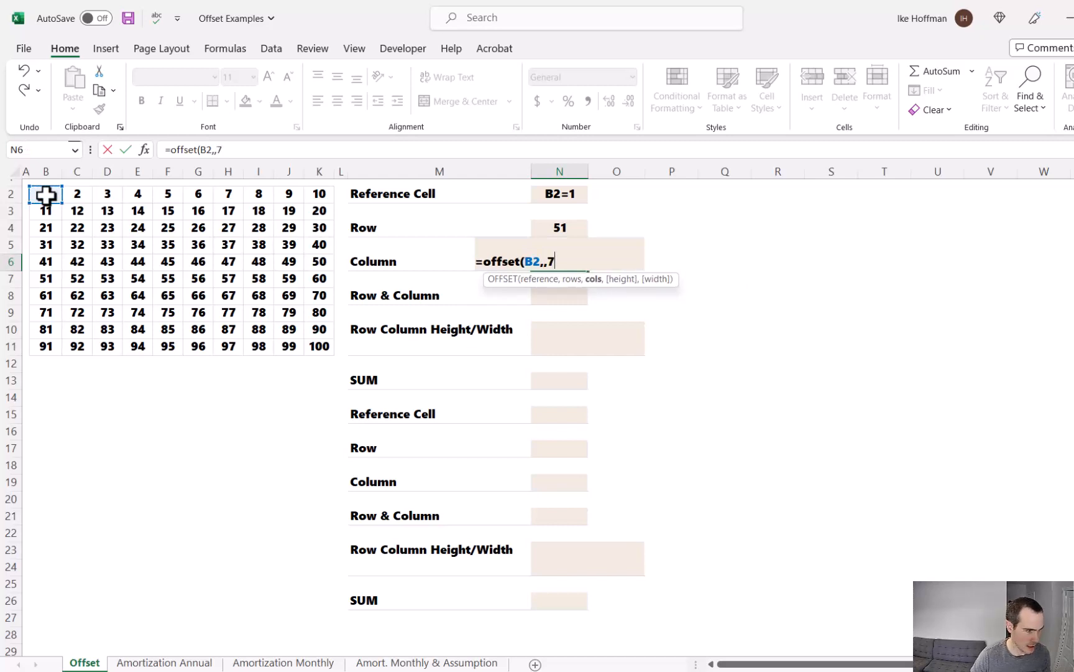
text(,,)
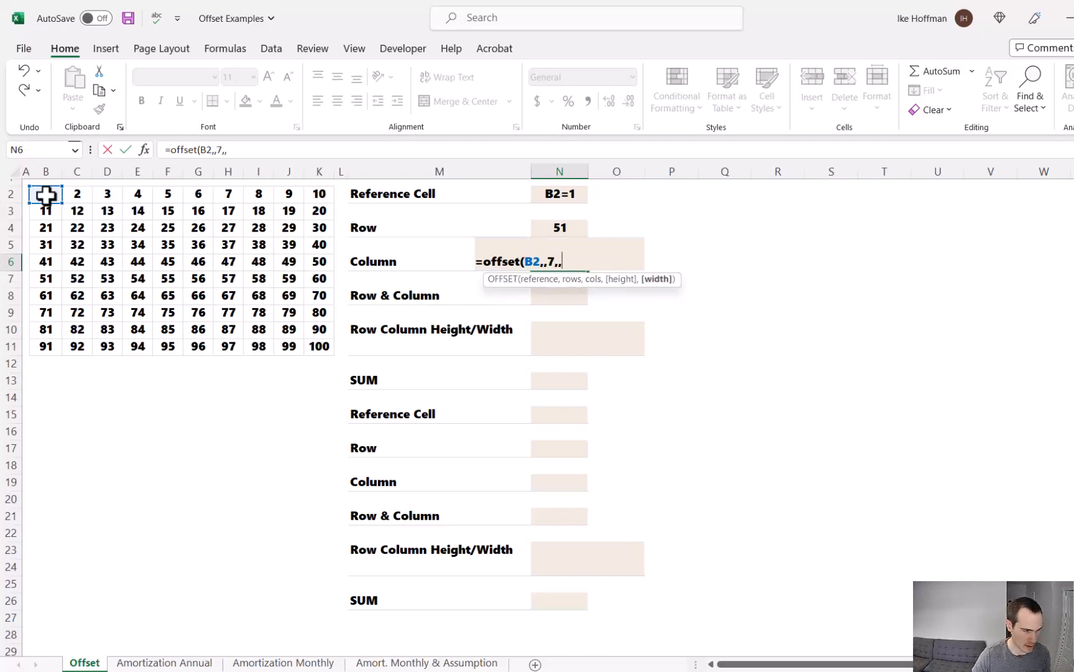
key(Return)
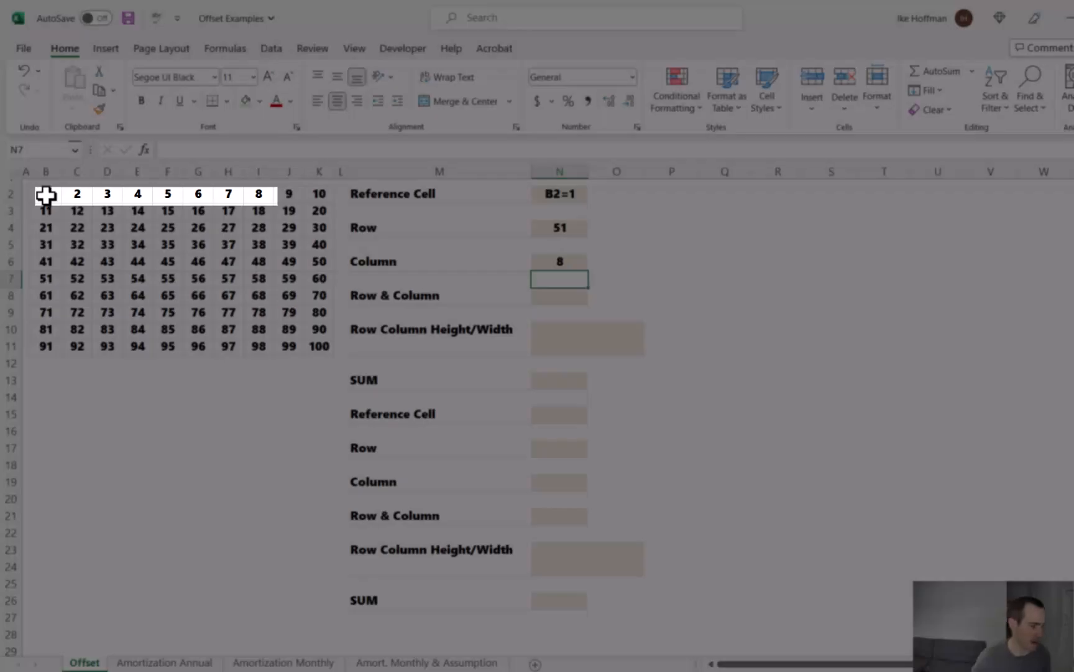
click(46, 195)
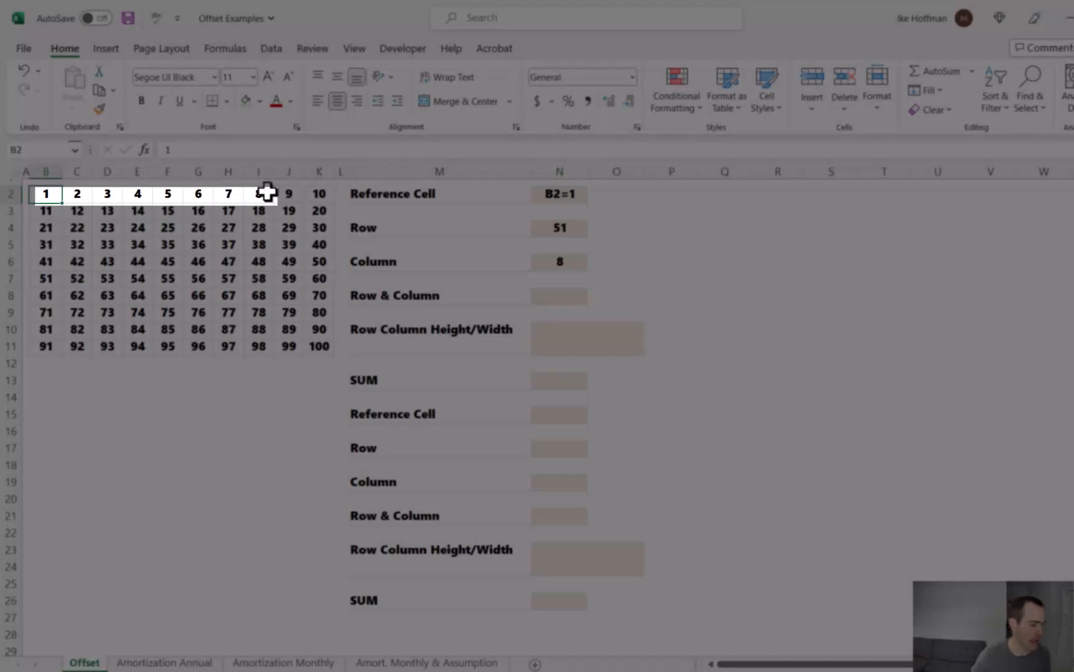
Enter =OFFSET(B2,3,9) in N8 for the Row & Column example, offsetting 3 rows and 9 columns
click(542, 297)
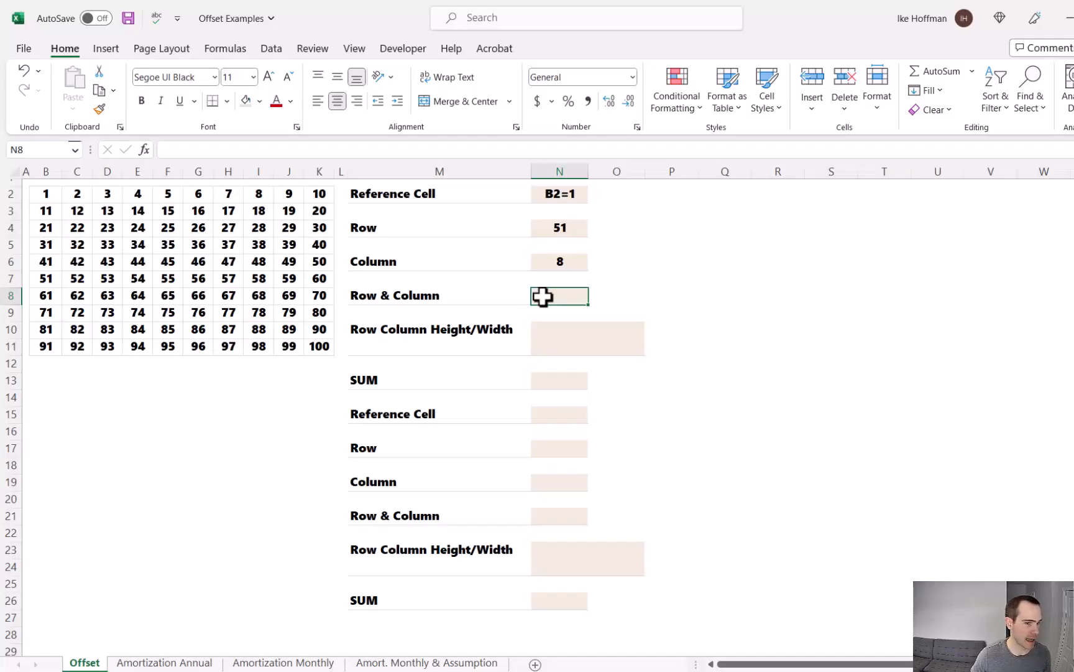
click(1018, 264)
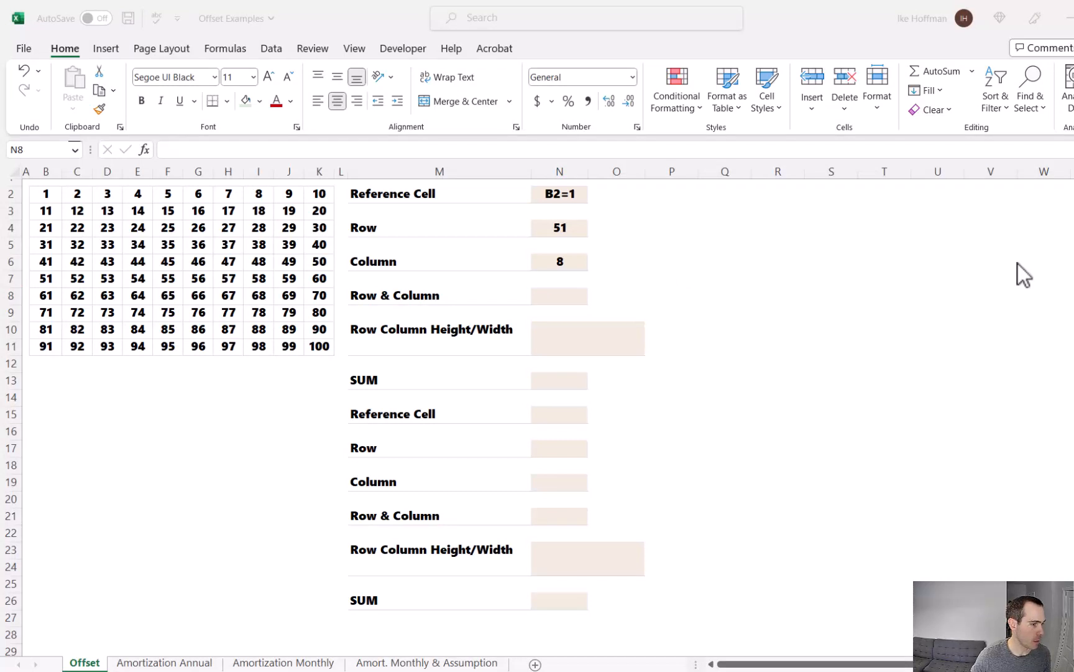
click(563, 288)
text(=of)
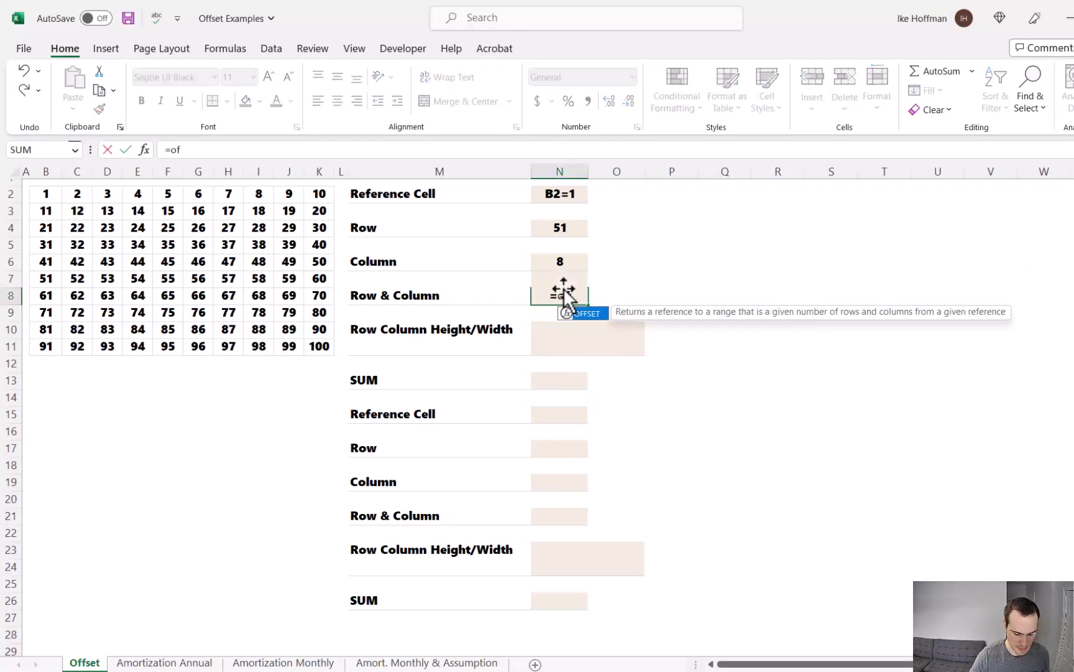
text(fset()
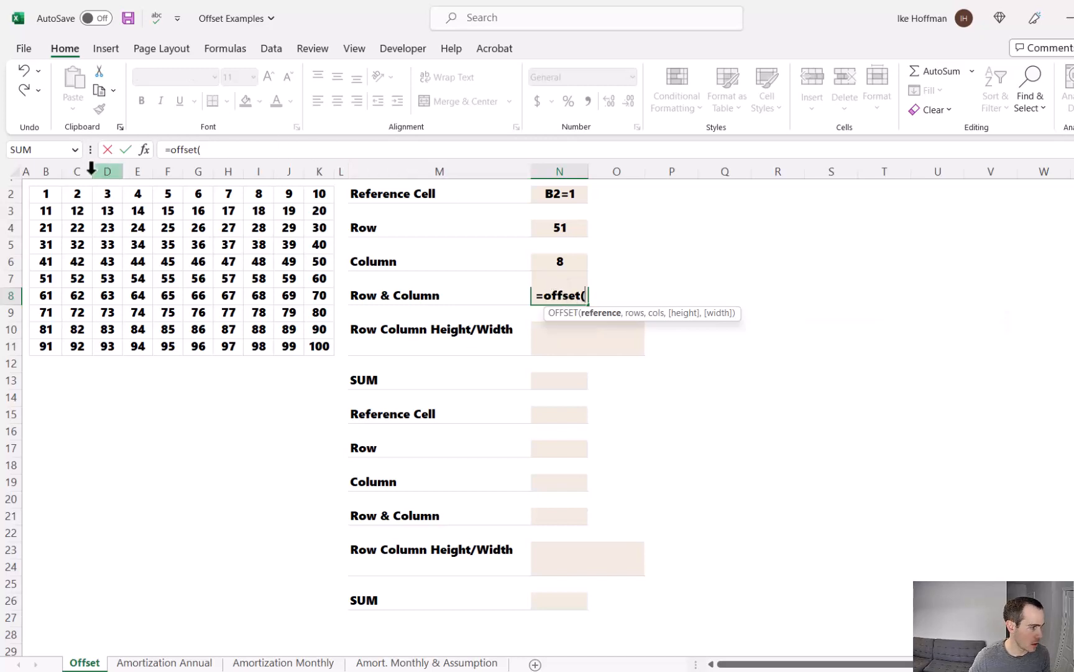
click(47, 193)
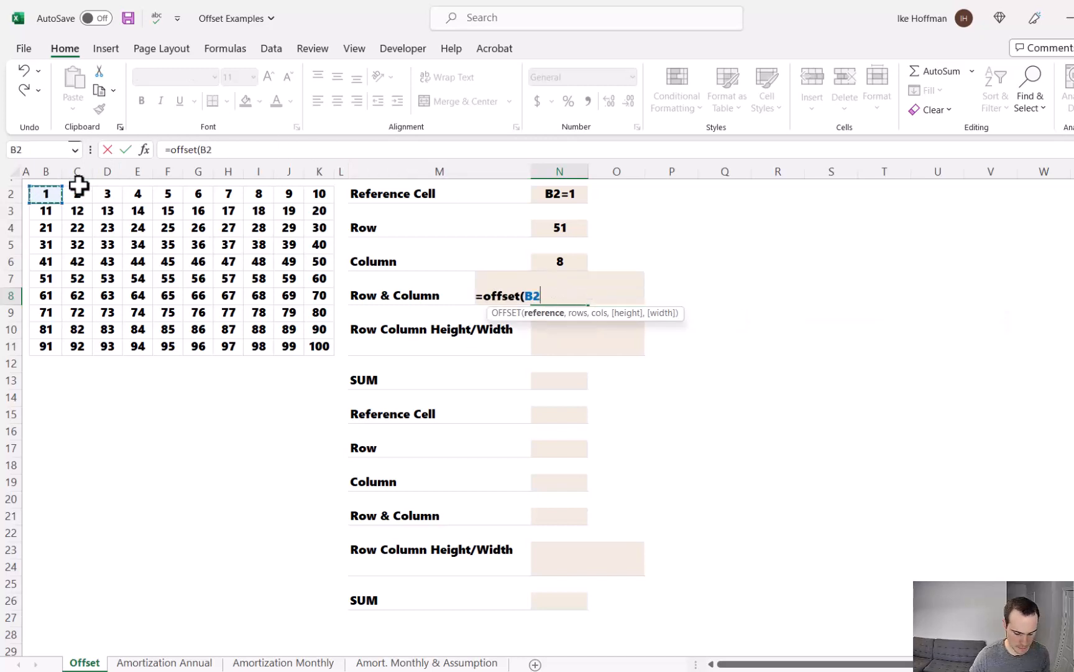
text(,)
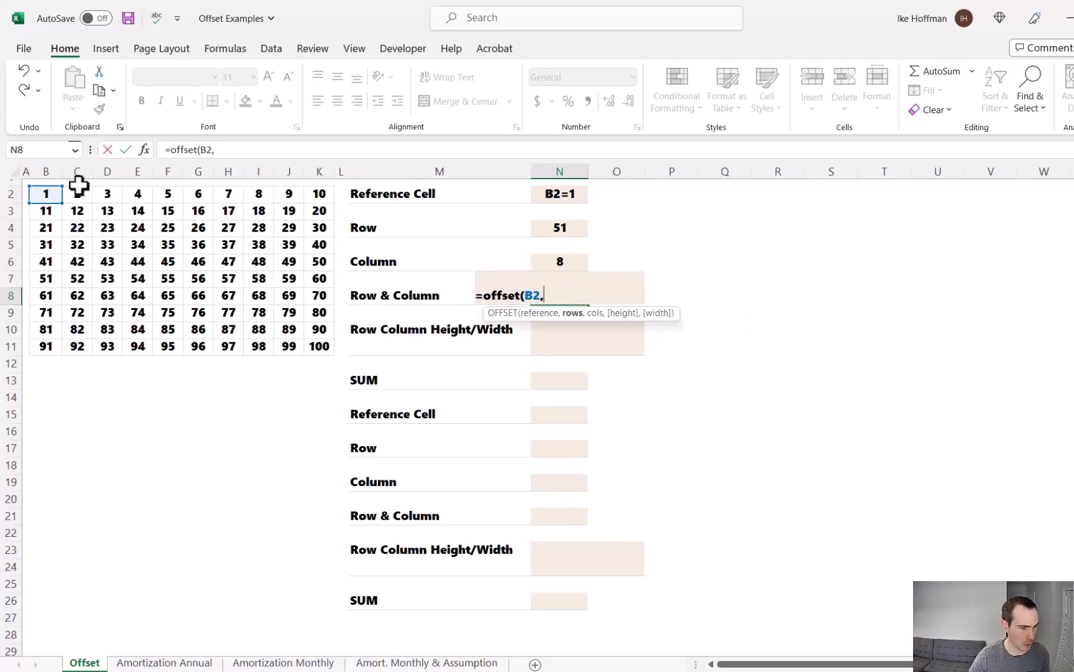
text(3,9)
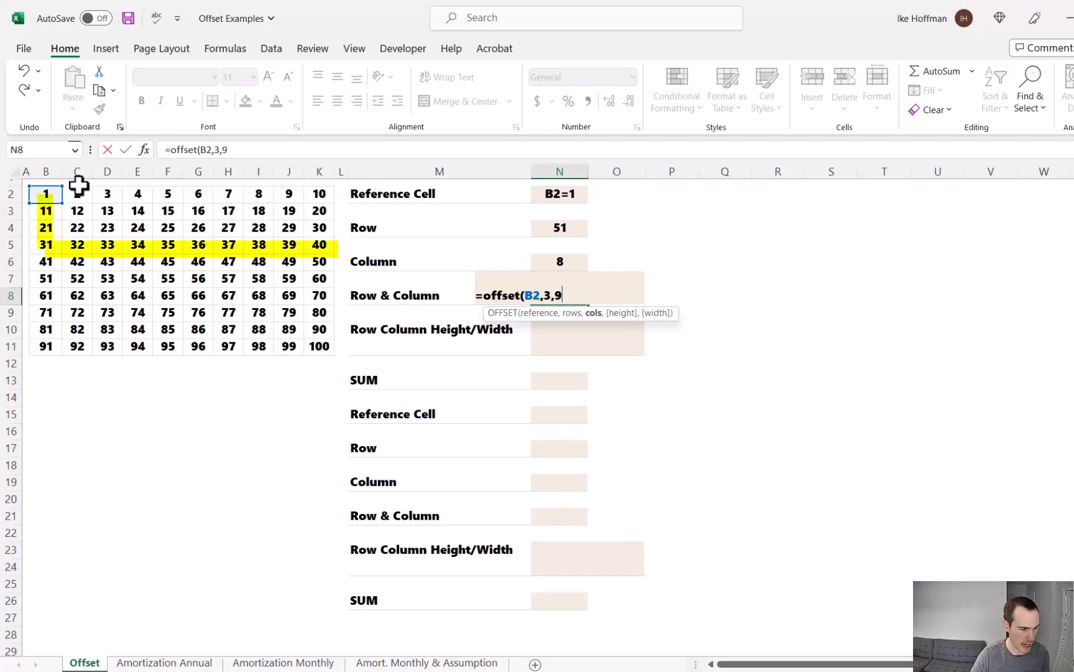
key(Return)
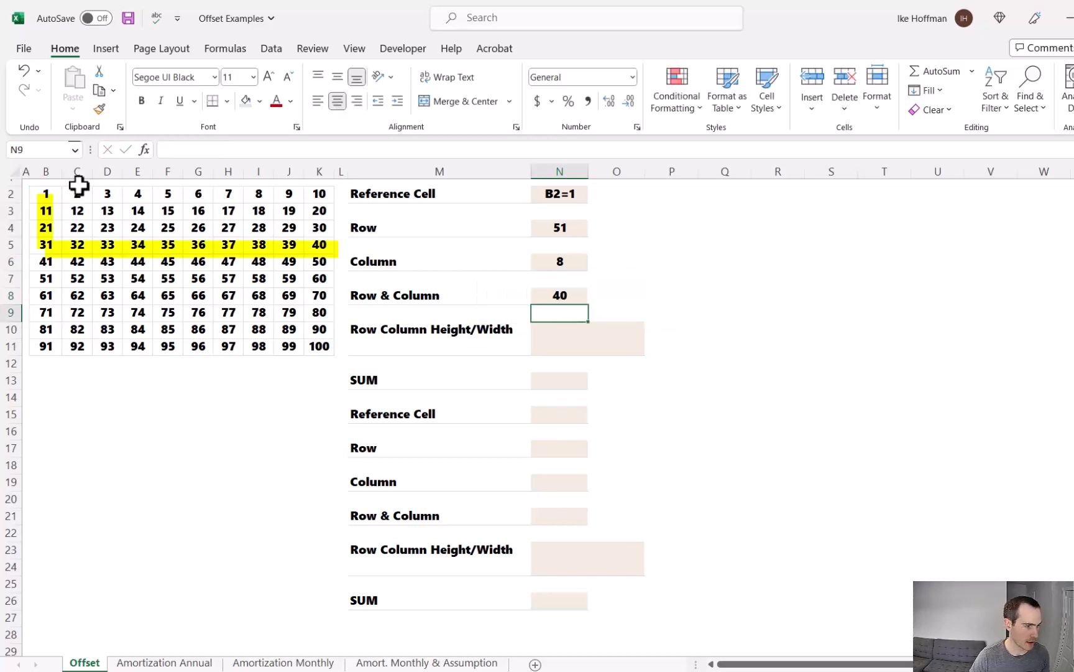
Select C3:D4 in the number grid to examine the block for the Row Column Height/Width example
click(555, 328)
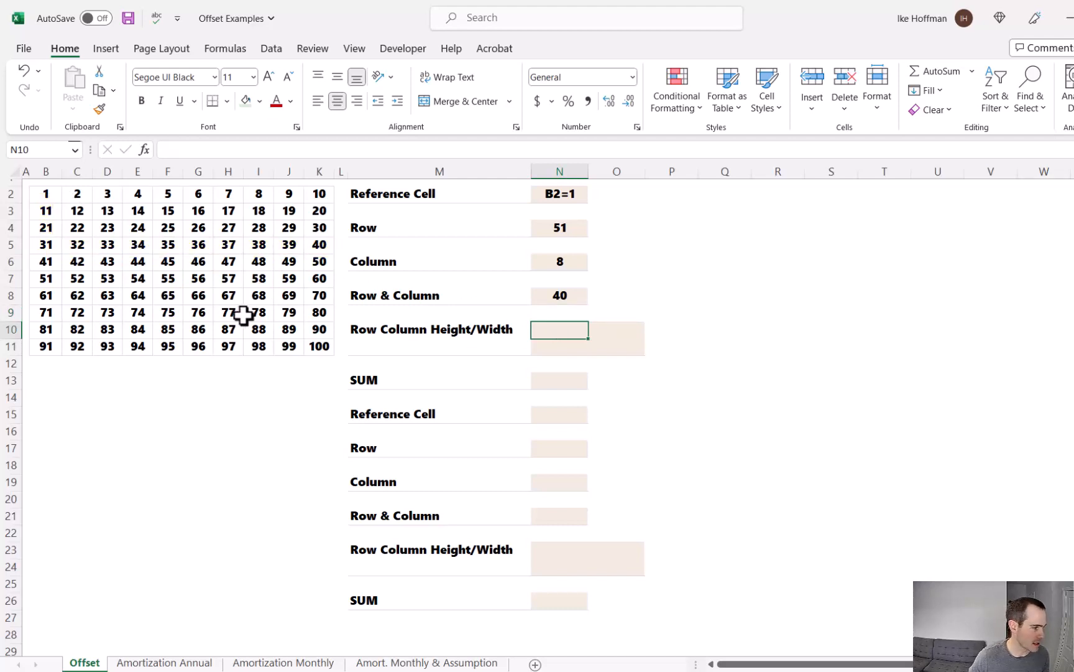
click(81, 212)
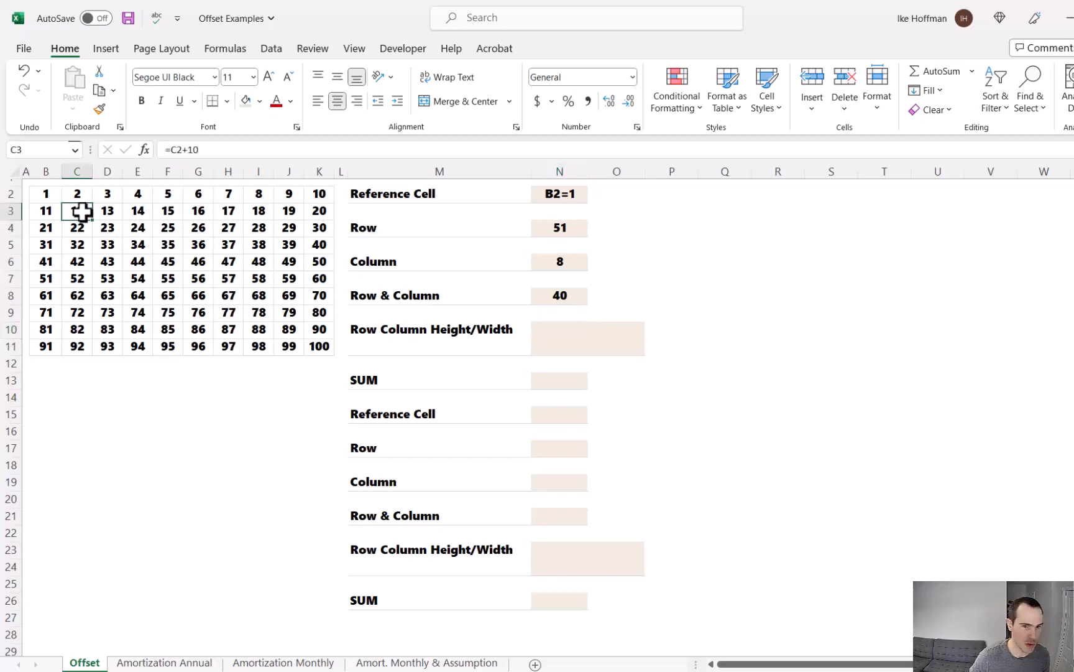
drag(82, 212, 113, 231)
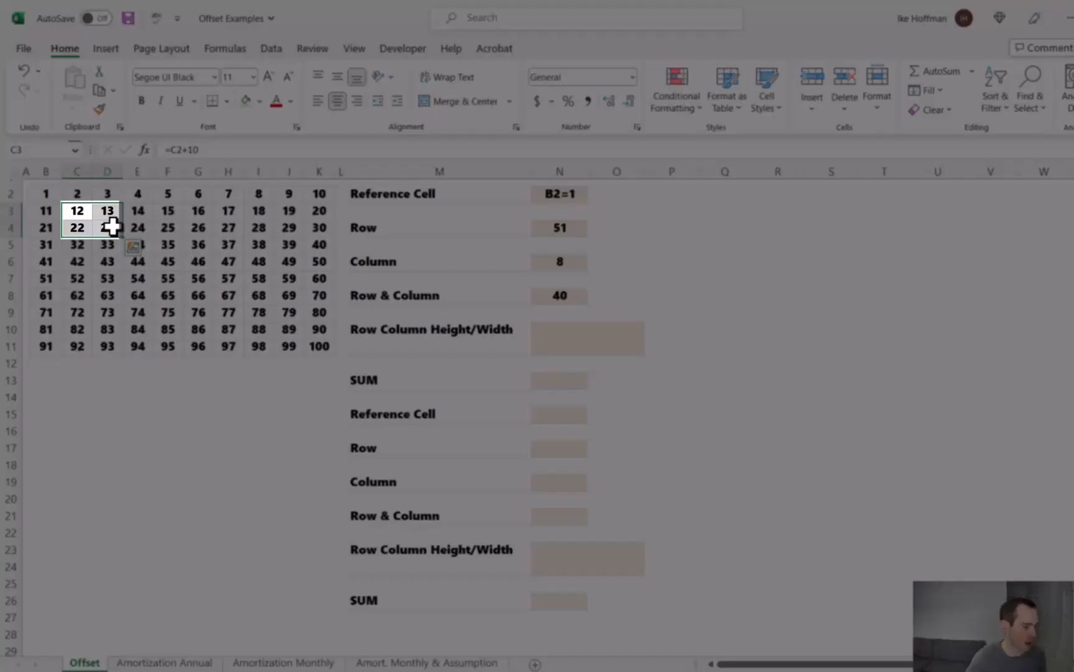
Enter =OFFSET(B2,1,1,2,2) in N10 for the Row Column Height/Width example, returning a block 2 rows high and 2 columns wide
click(557, 328)
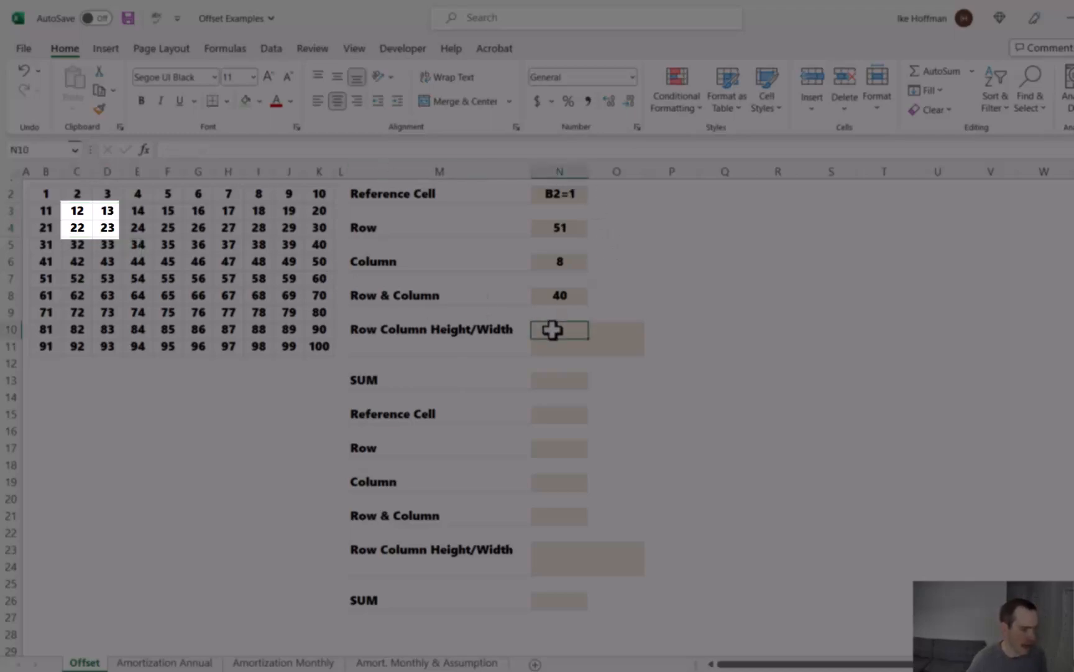
text(=offset()
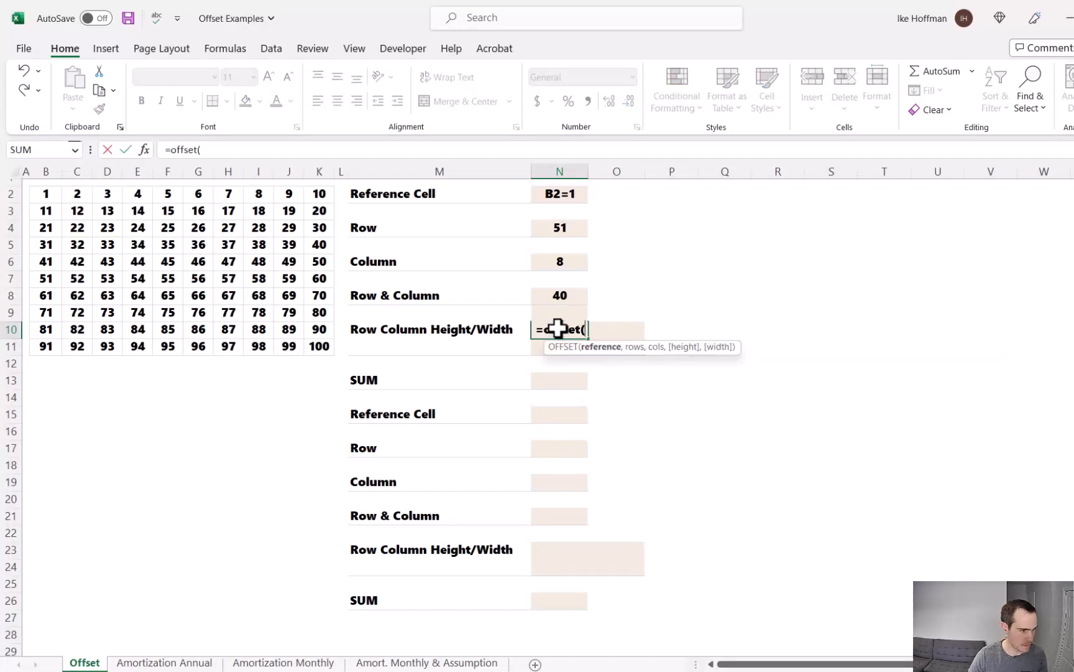
click(49, 193)
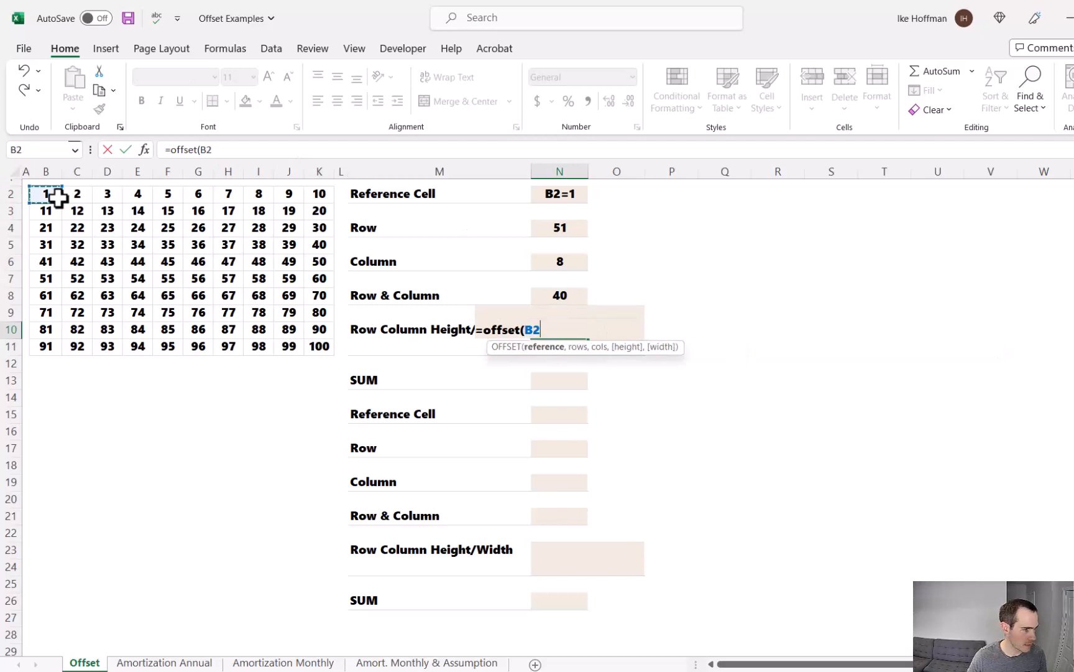
text(,)
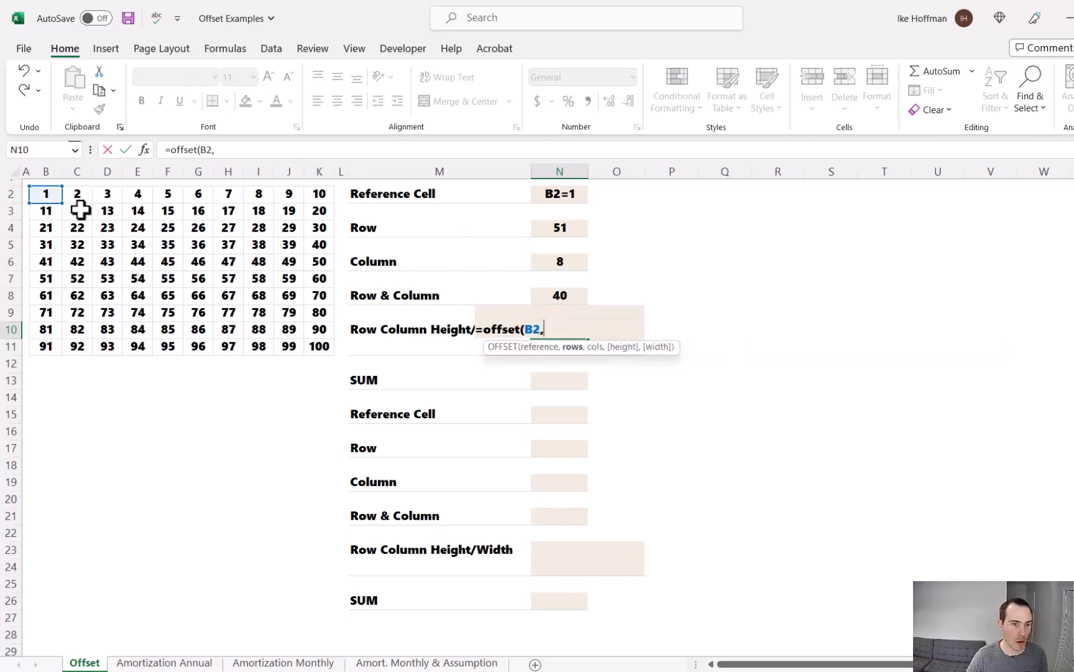
text(1)
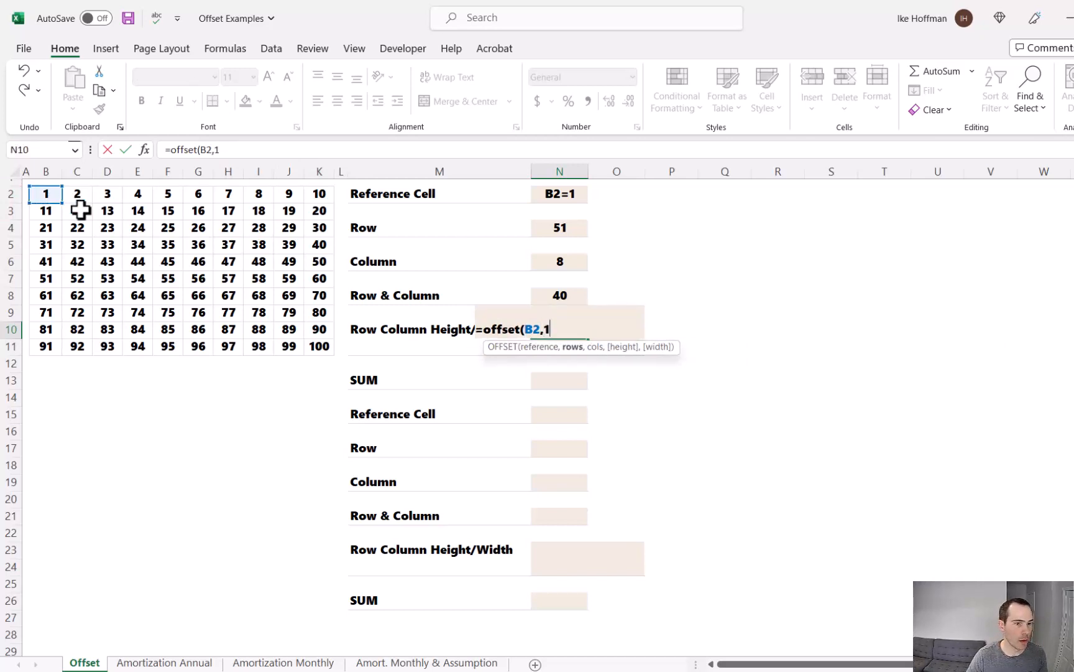
text(,1)
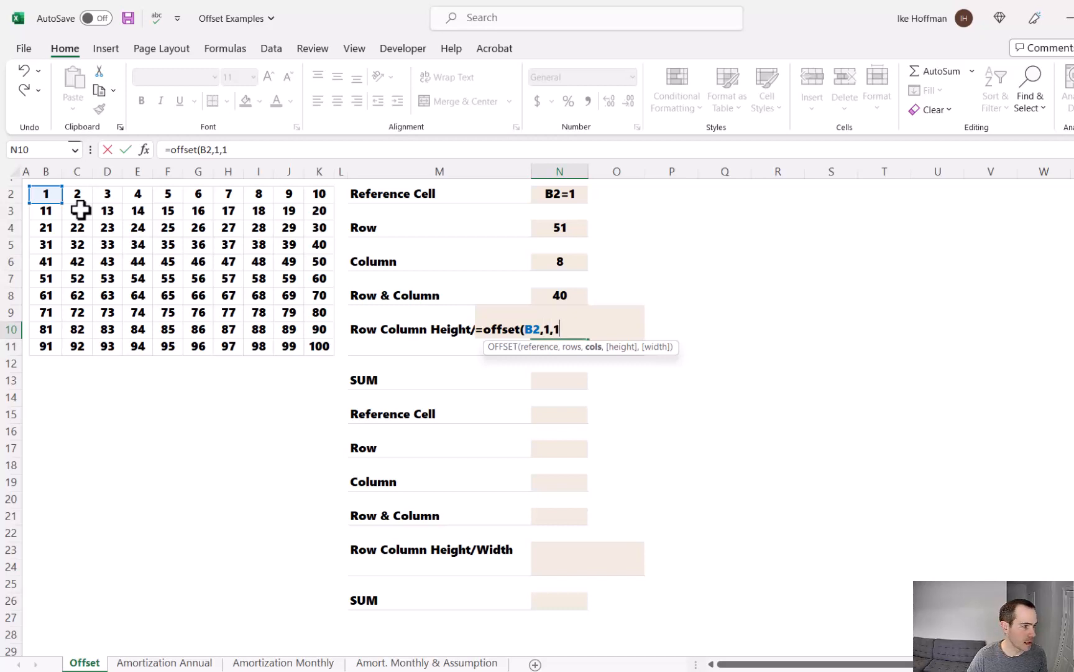
text(,2)
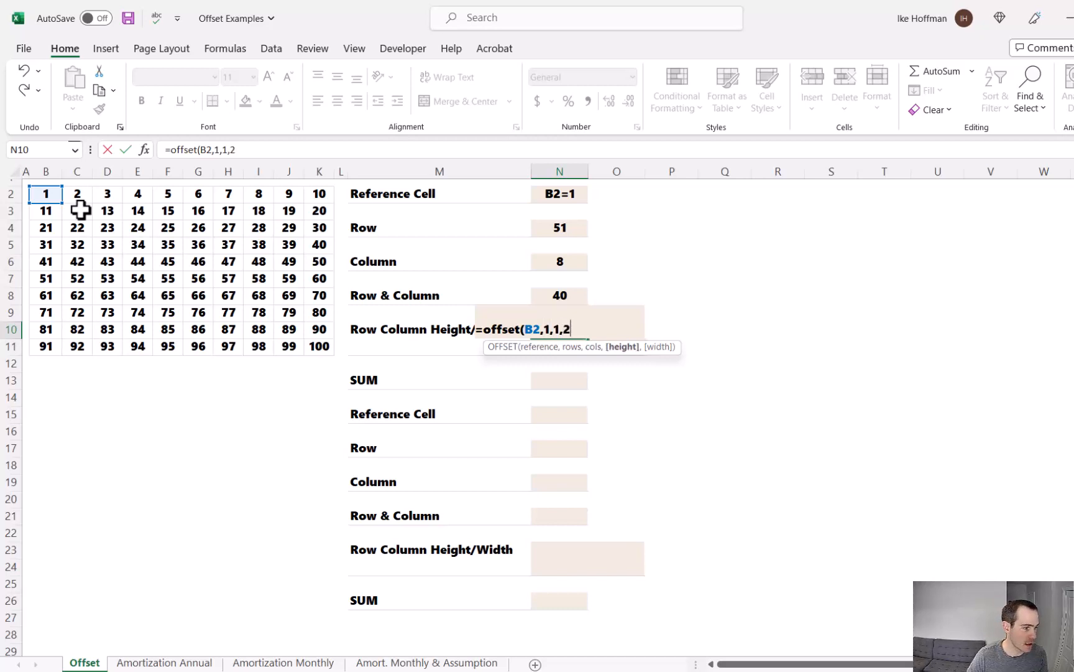
text(,)
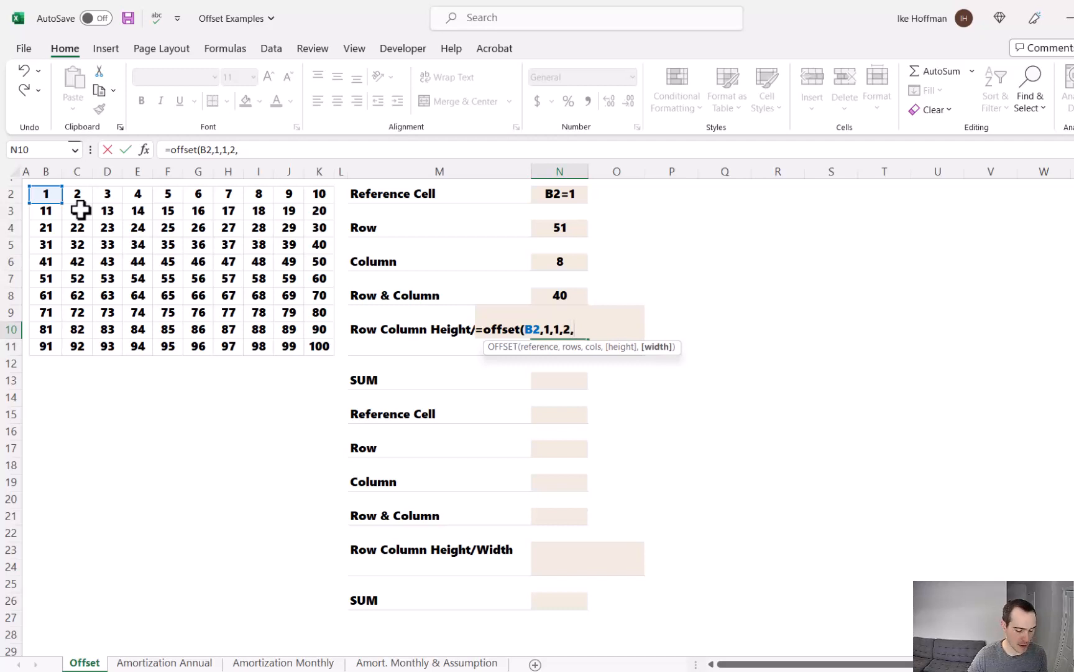
text(2)
key(Return)
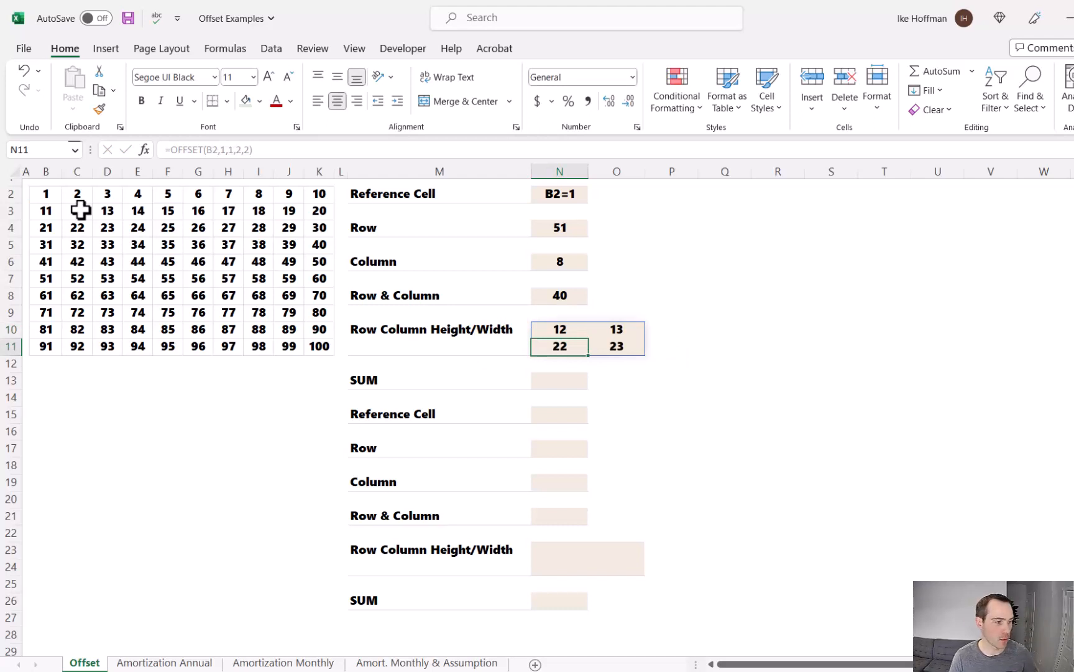
Wrap N10's formula in SUM, copy it, discard the edit in N10, and paste =SUM(OFFSET(B2,1,1,2,2)) into N13
key(Up)
click(170, 149)
text(sum()
click(319, 148)
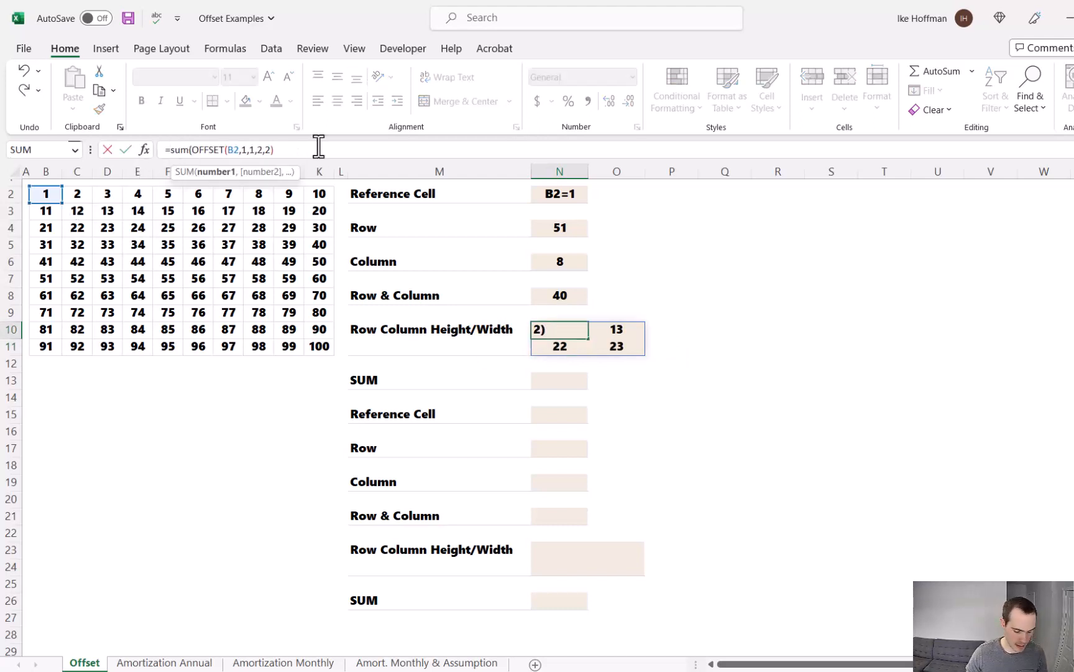
text())
drag(318, 149, 146, 150)
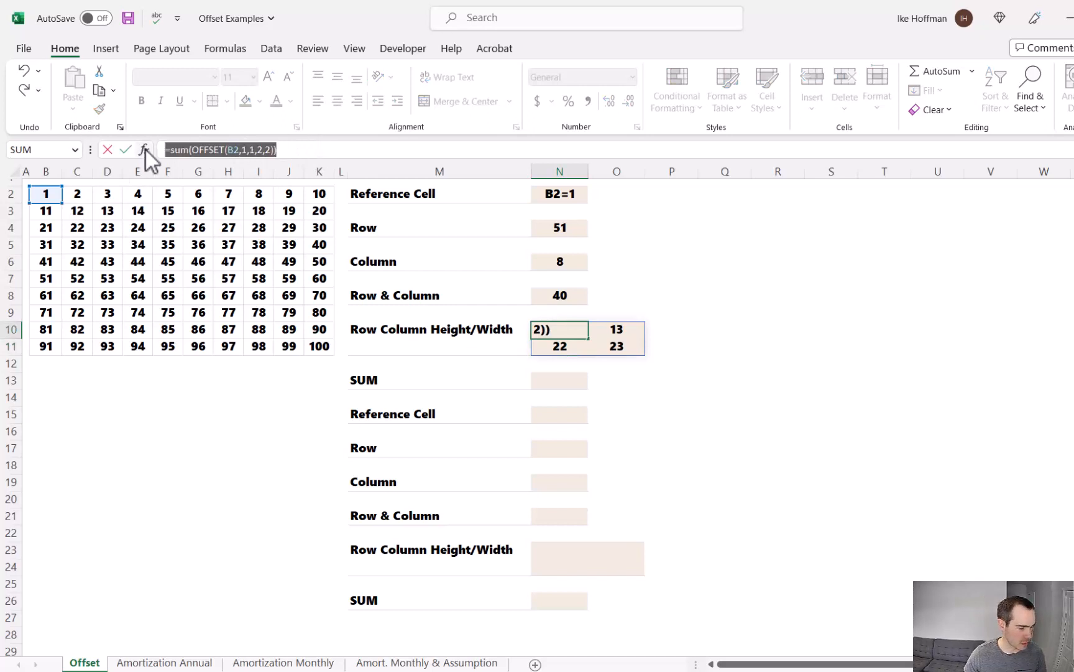
key(ctrl+c)
key(Escape)
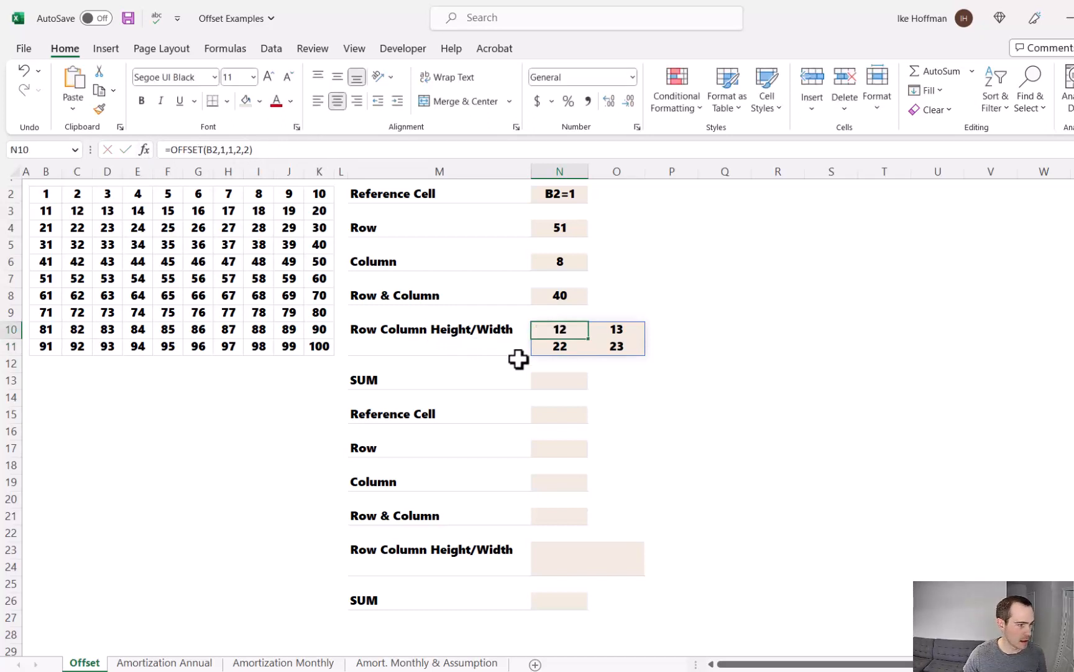
click(549, 379)
key(ctrl+v)
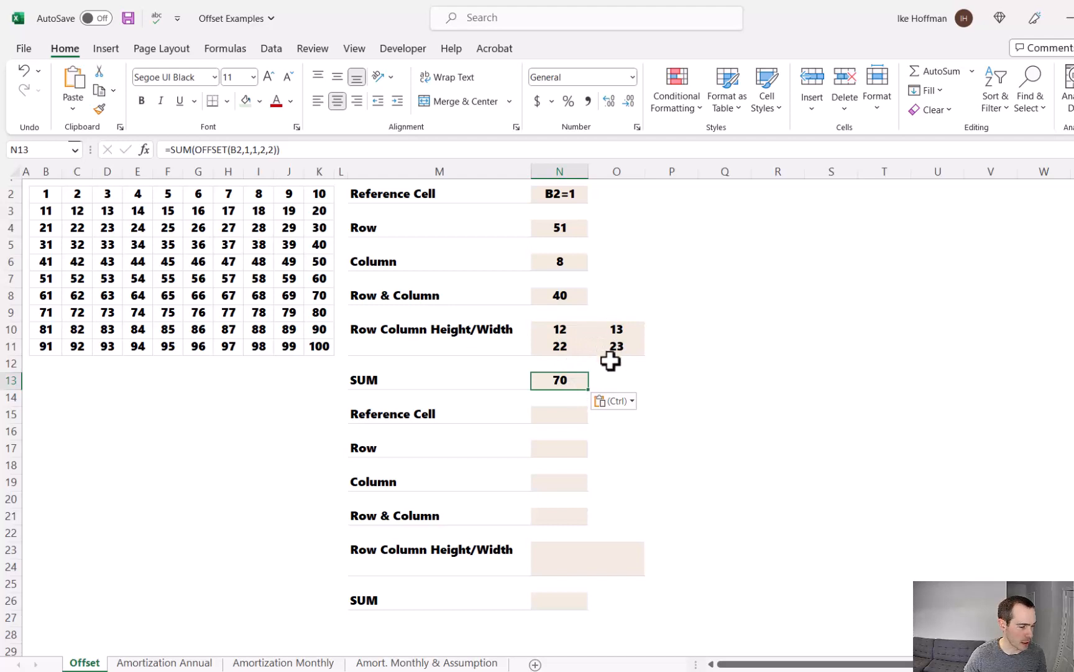
Label the second Reference Cell entry in N15 as K11=100, using the last cell of the number grid
key(Down)
key(Down)
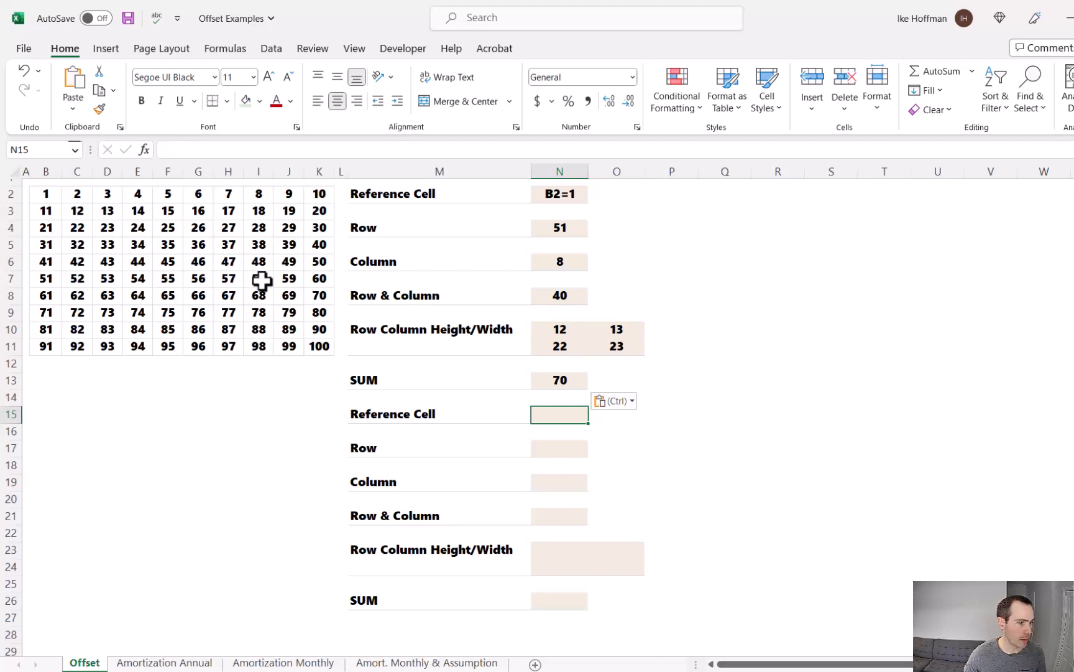
click(320, 347)
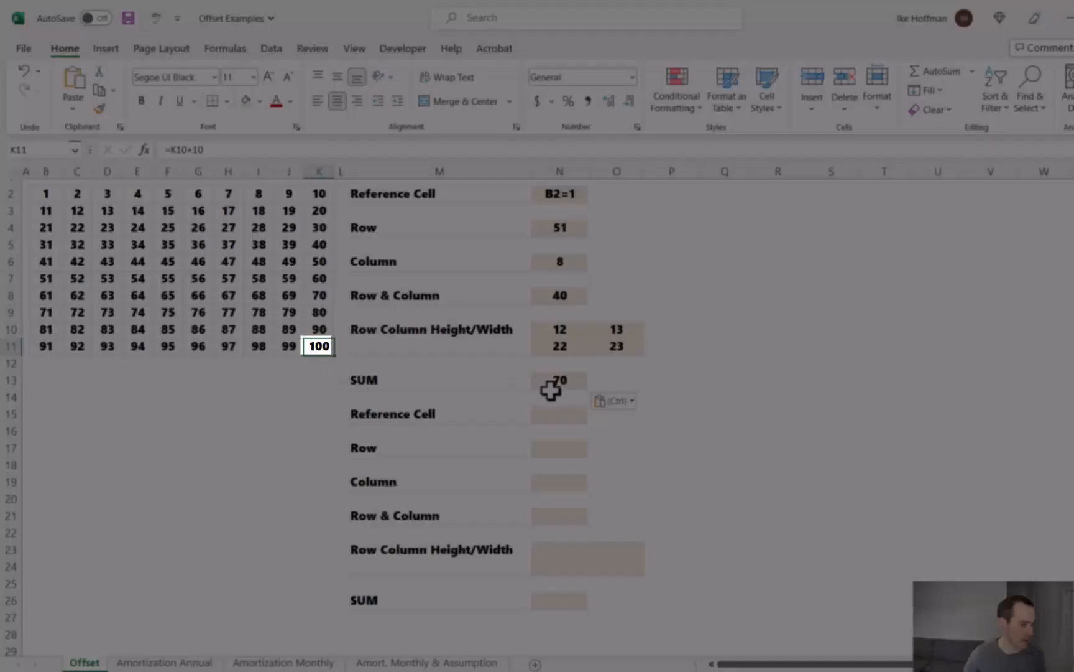
click(557, 411)
text(K11=)
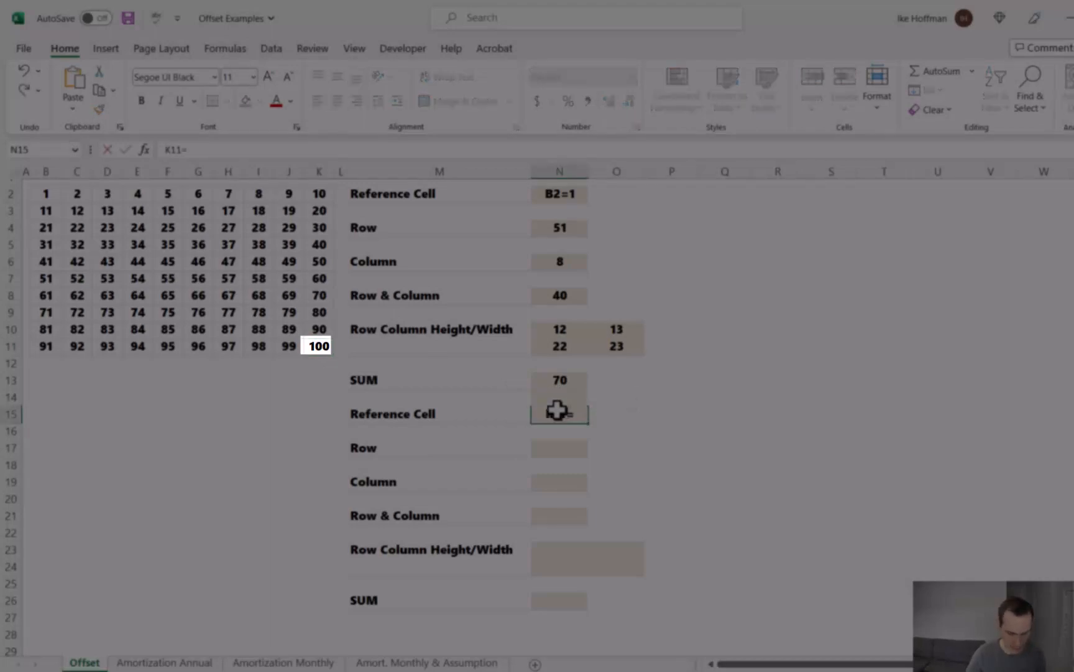
text(100)
key(Return)
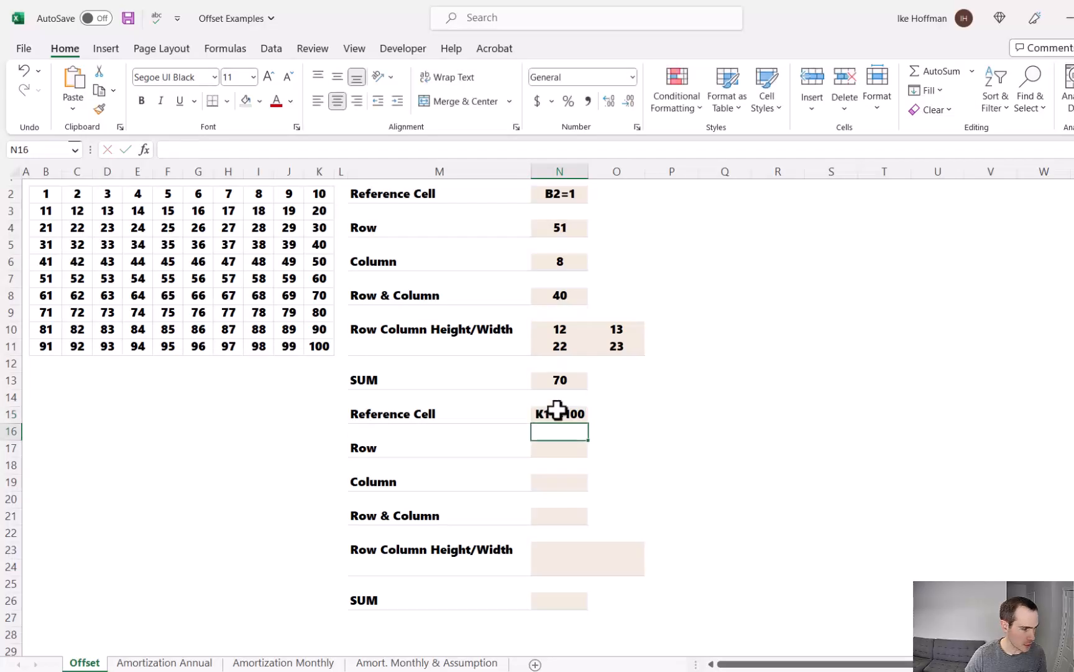
Enter =OFFSET(K11,-4,,,) in N17 for the second Row example, offsetting -4 rows and leaving the other arguments blank
click(549, 451)
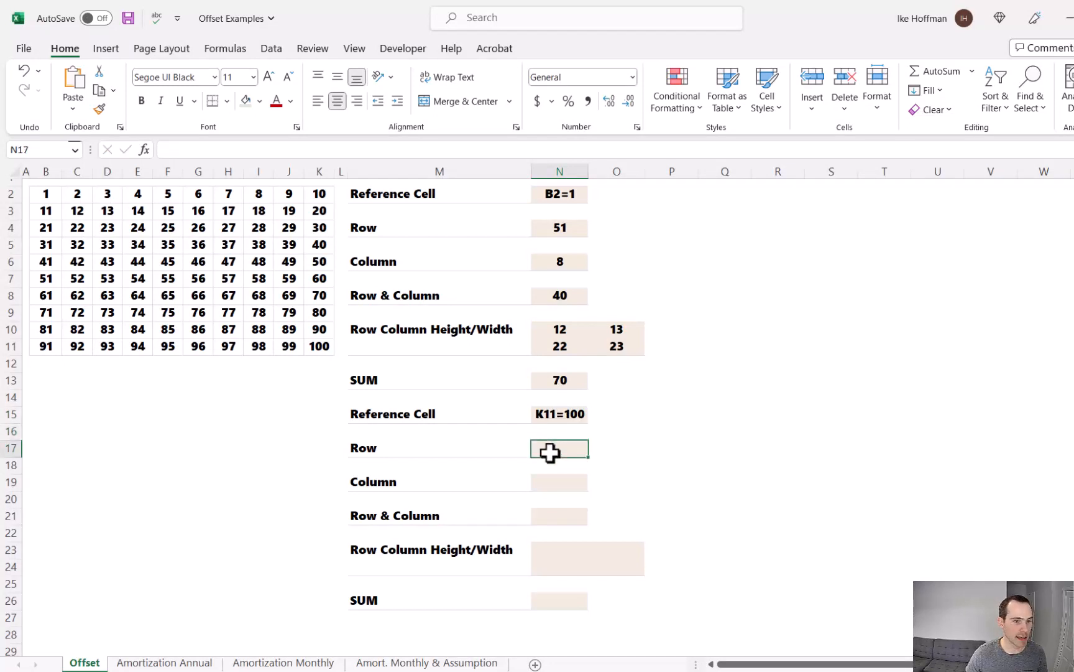
text(=offset()
click(322, 346)
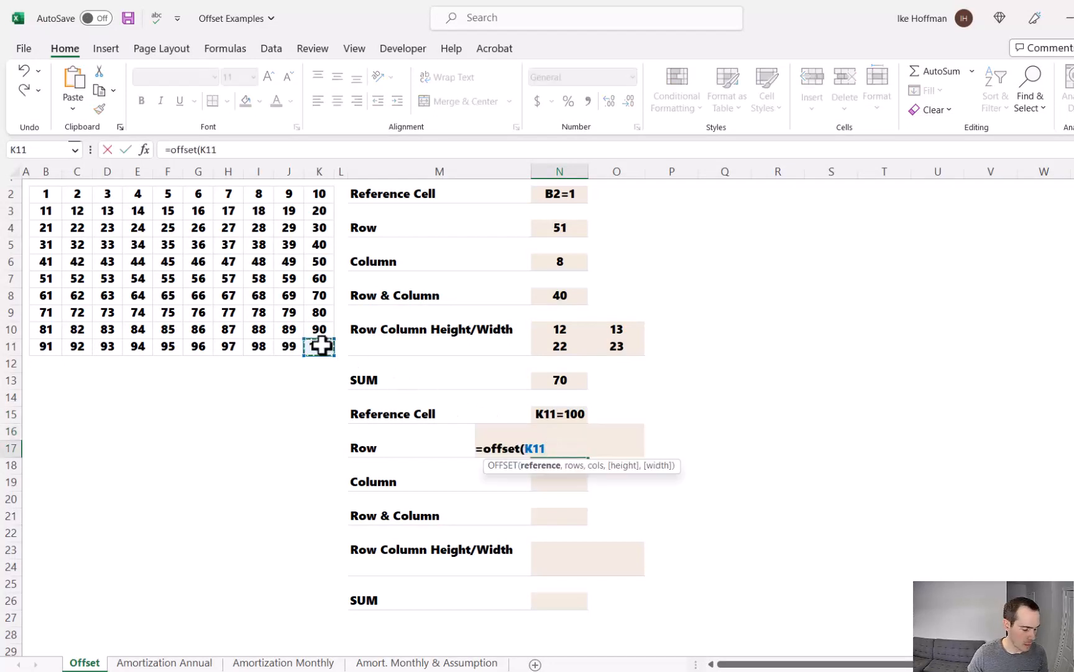
text(,-4)
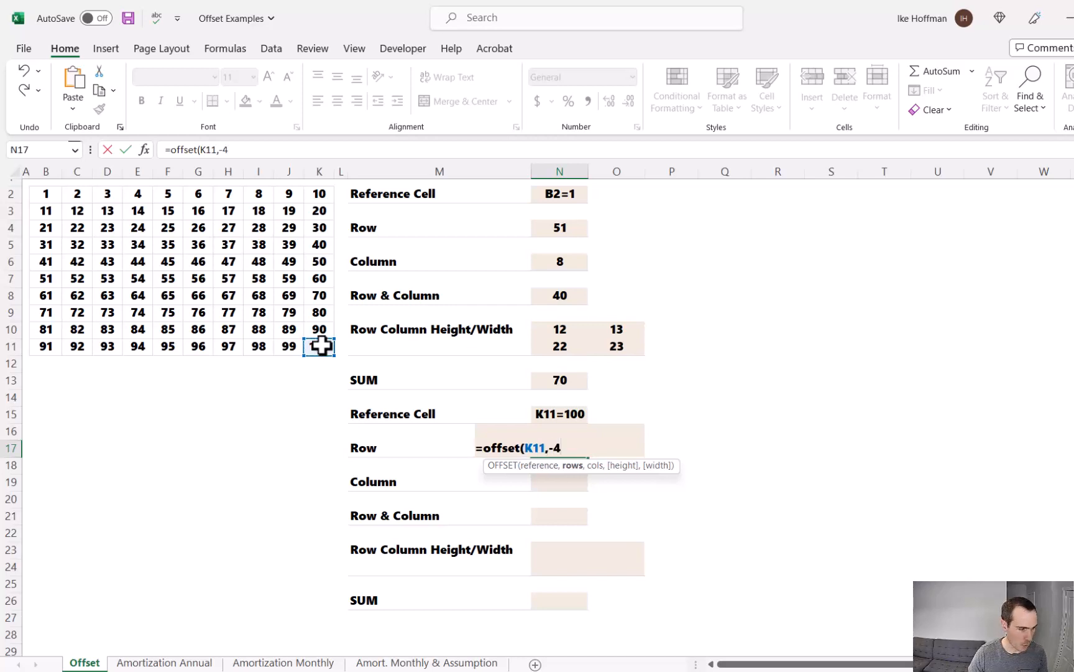
text(,,,)
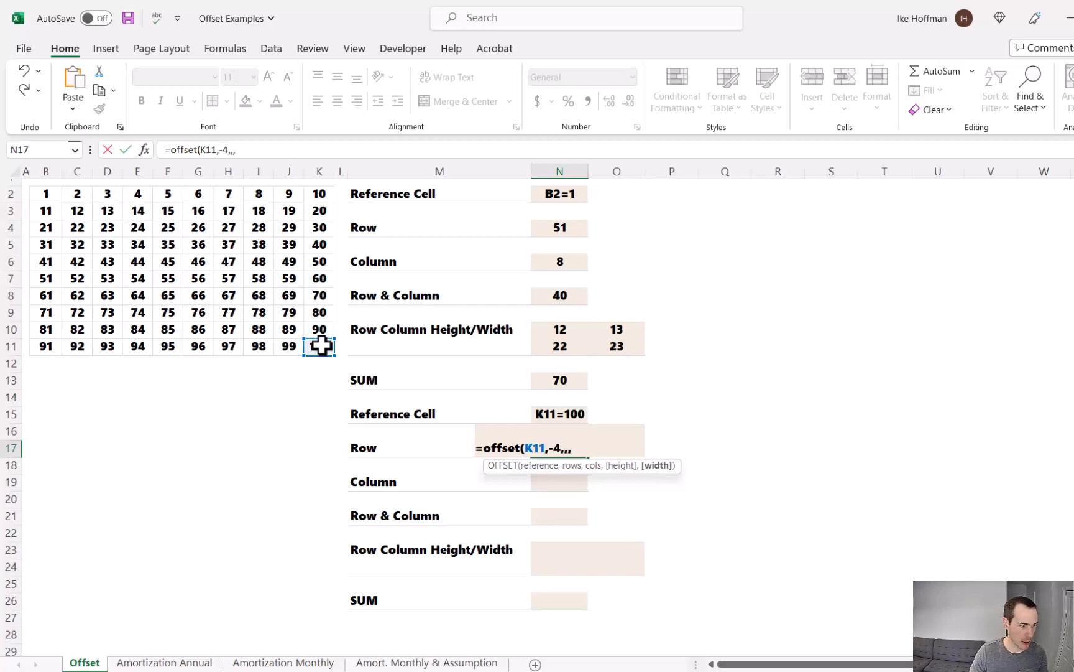
key(Return)
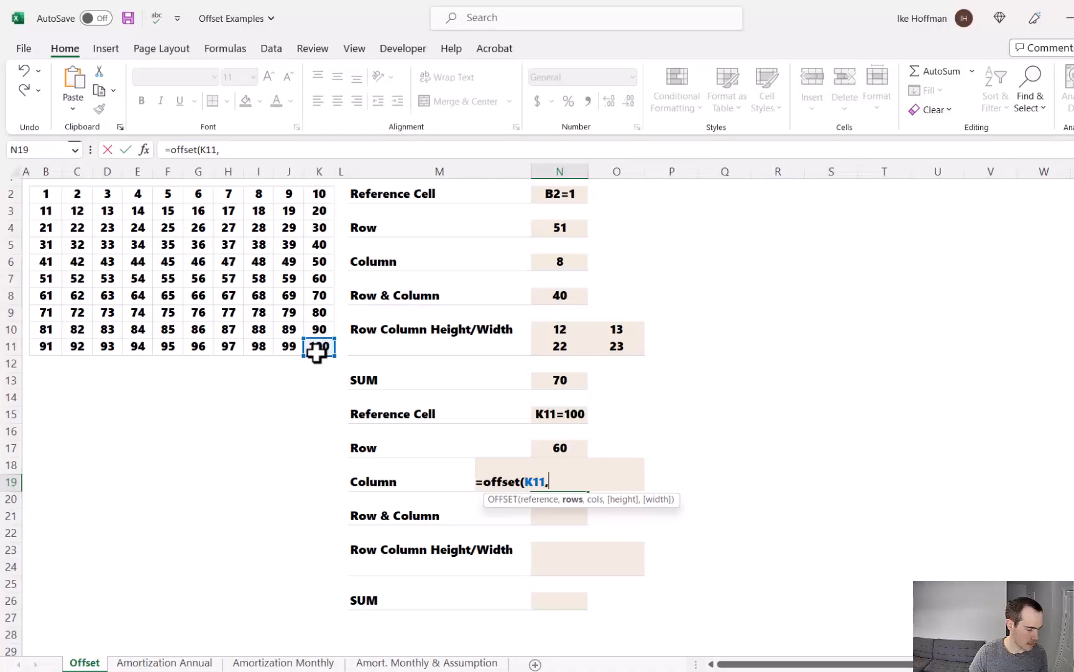
Enter =OFFSET(K11,,-9,,) in N19 for the second Column example, leaving rows blank and offsetting -9 columns
text(,,)
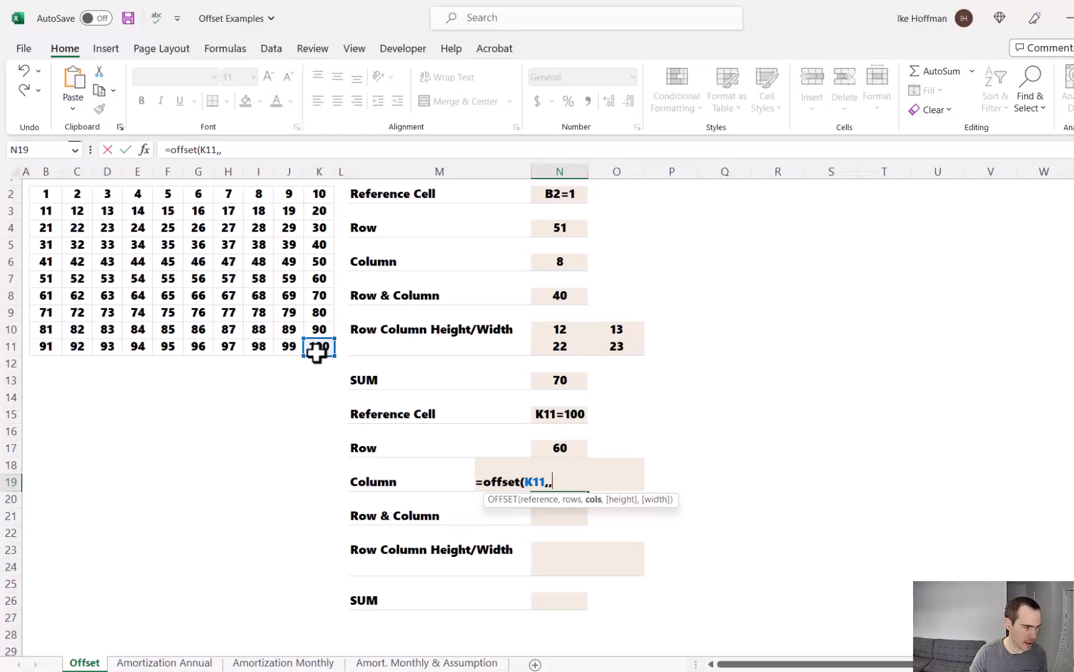
text(-9)
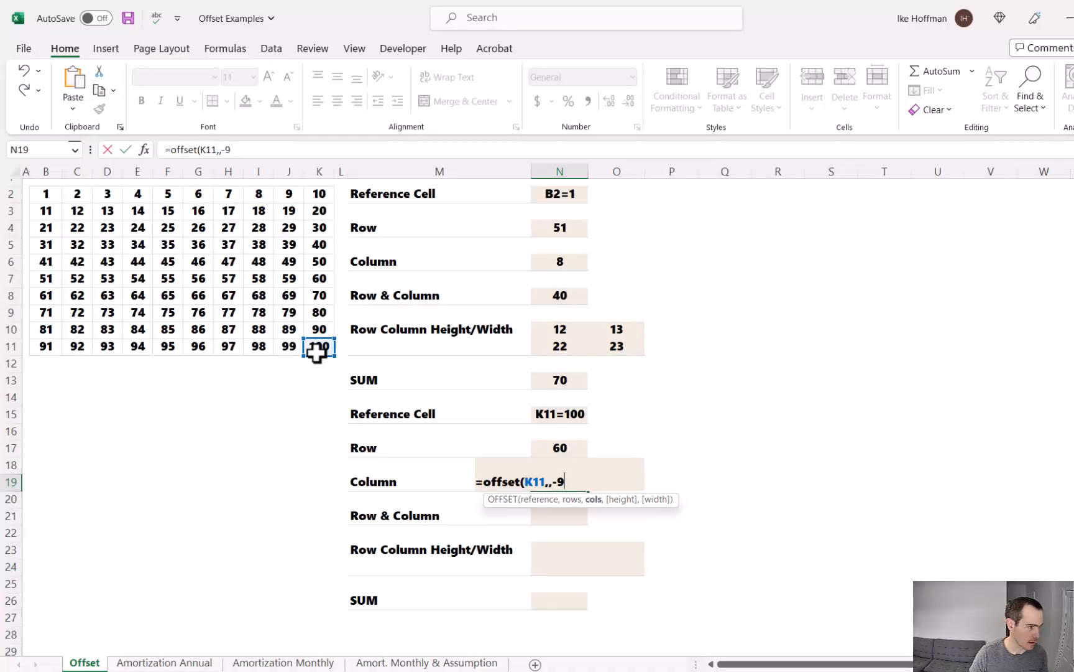
text(,,)
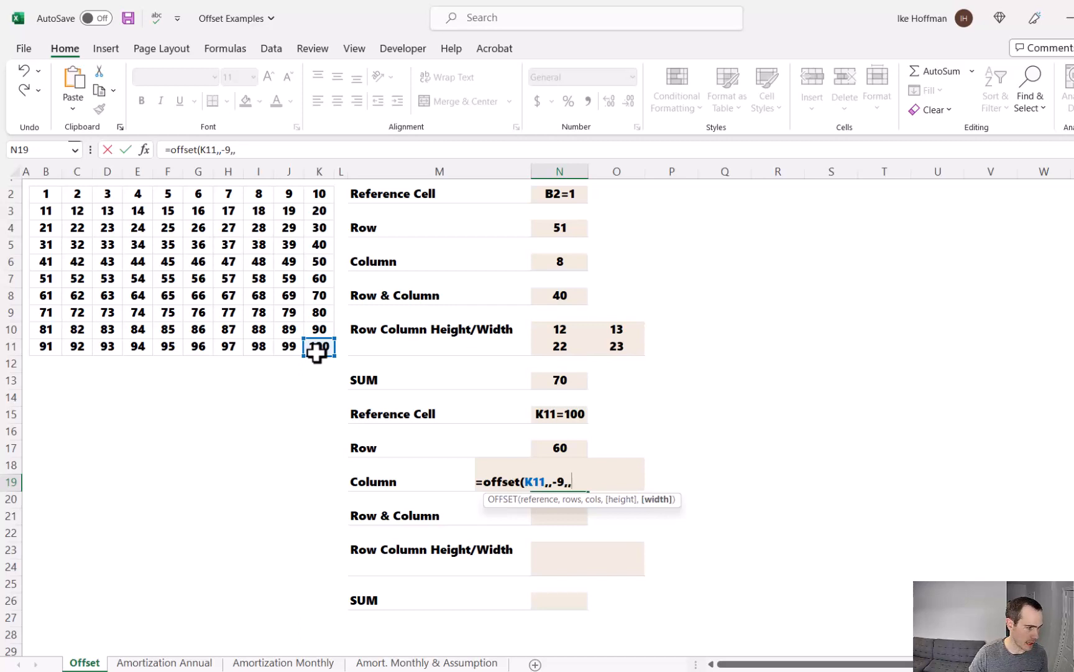
text())
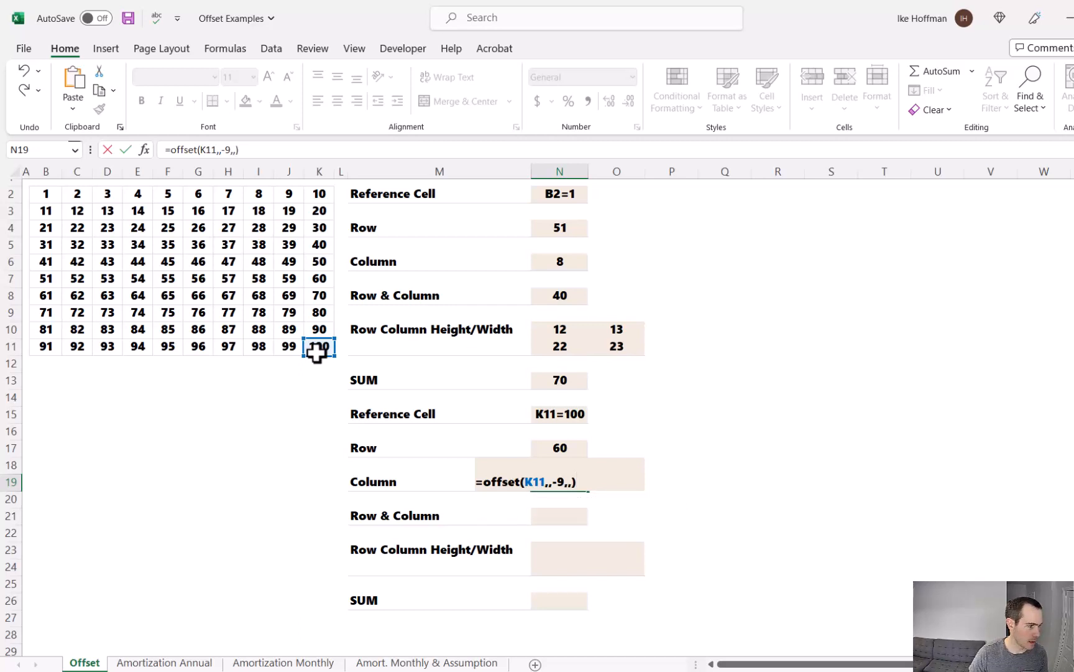
key(Return)
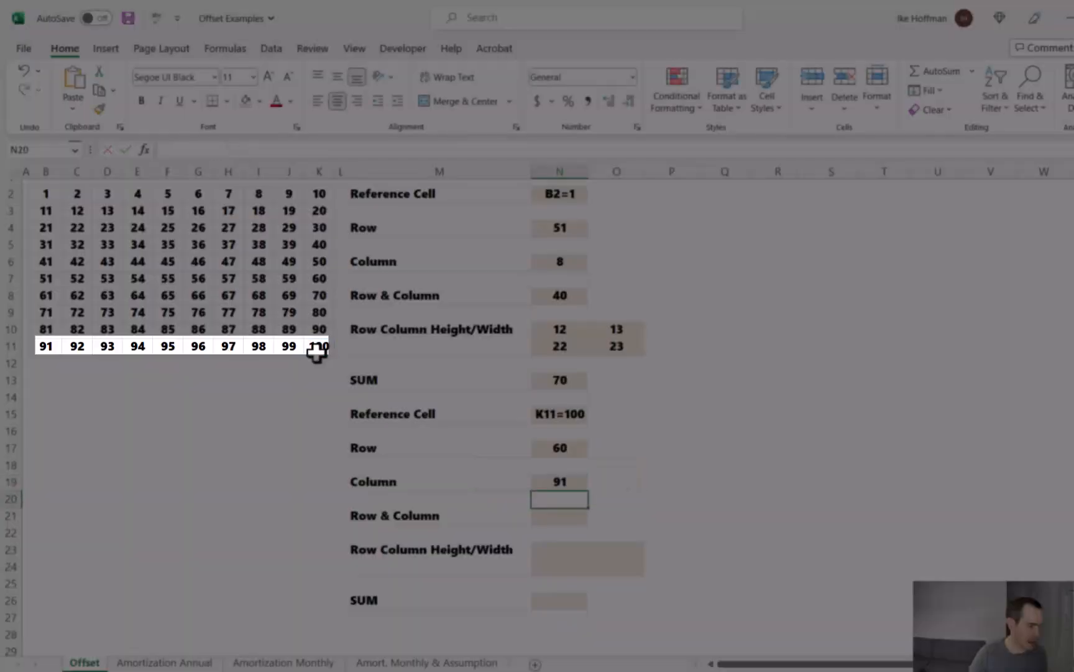
Enter =OFFSET(K11,-2,-4,,) in N21 for the second Row & Column example, leaving height and width blank
key(Down)
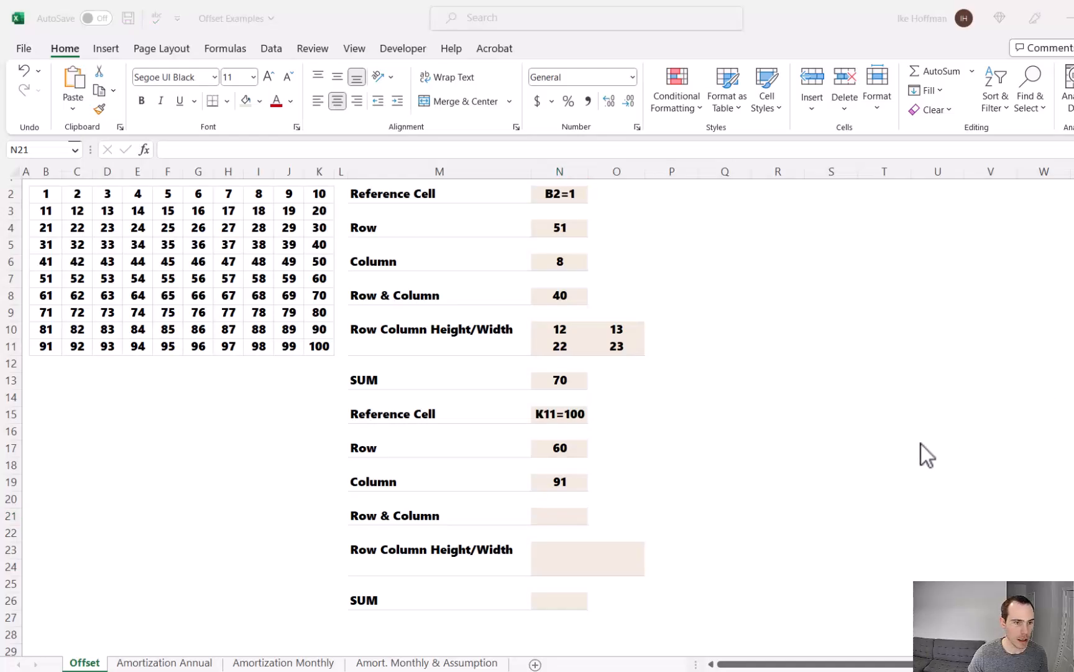
click(558, 511)
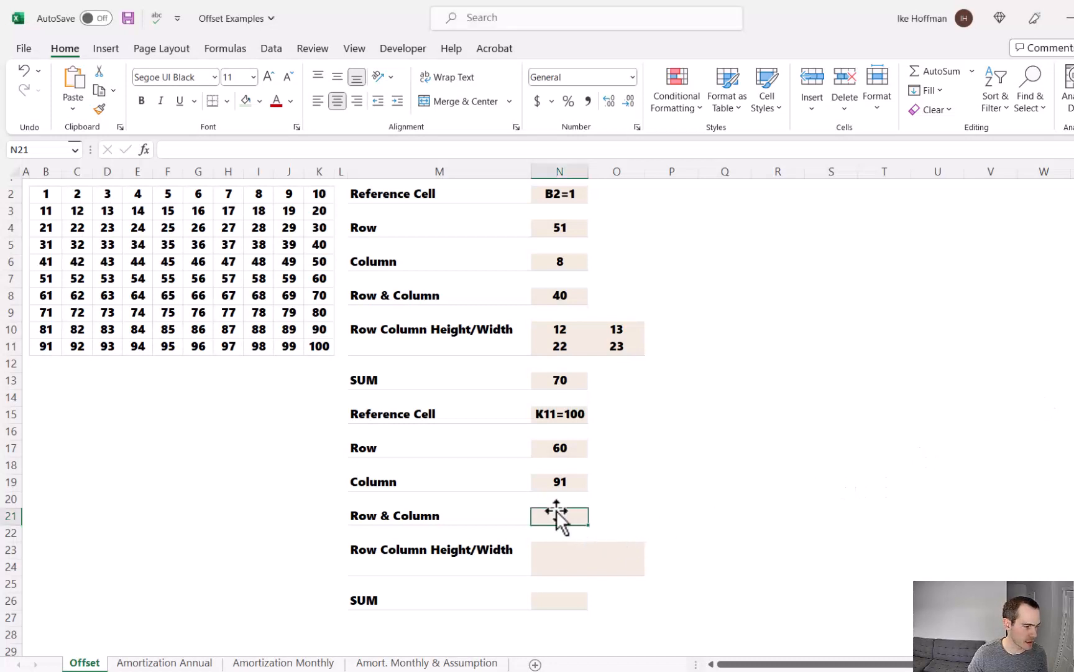
text(=)
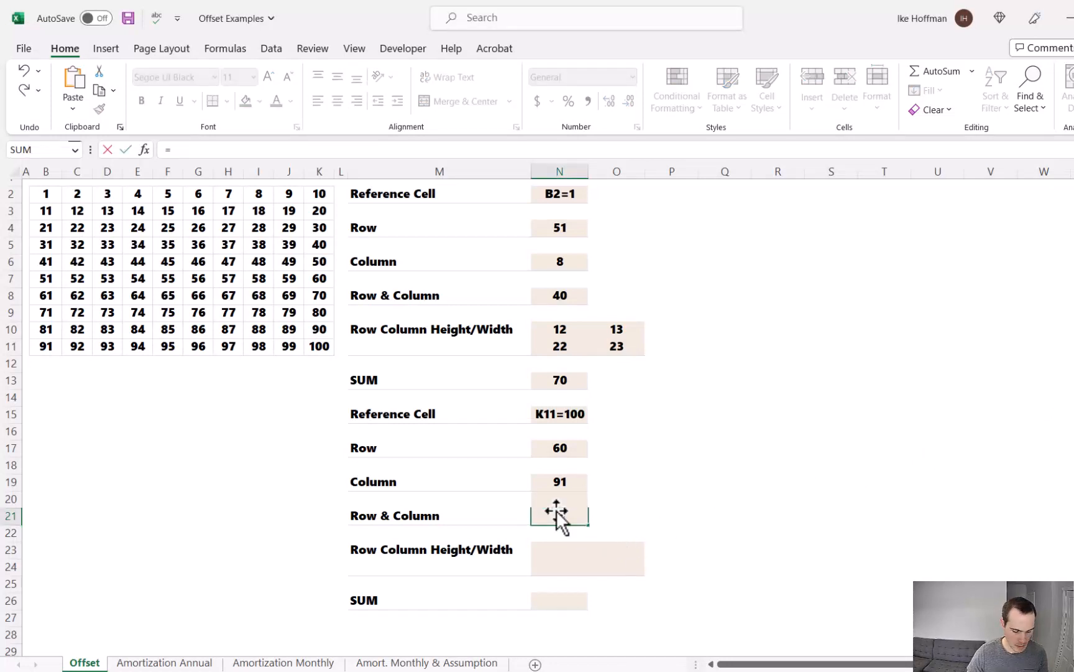
text(off)
key(Tab)
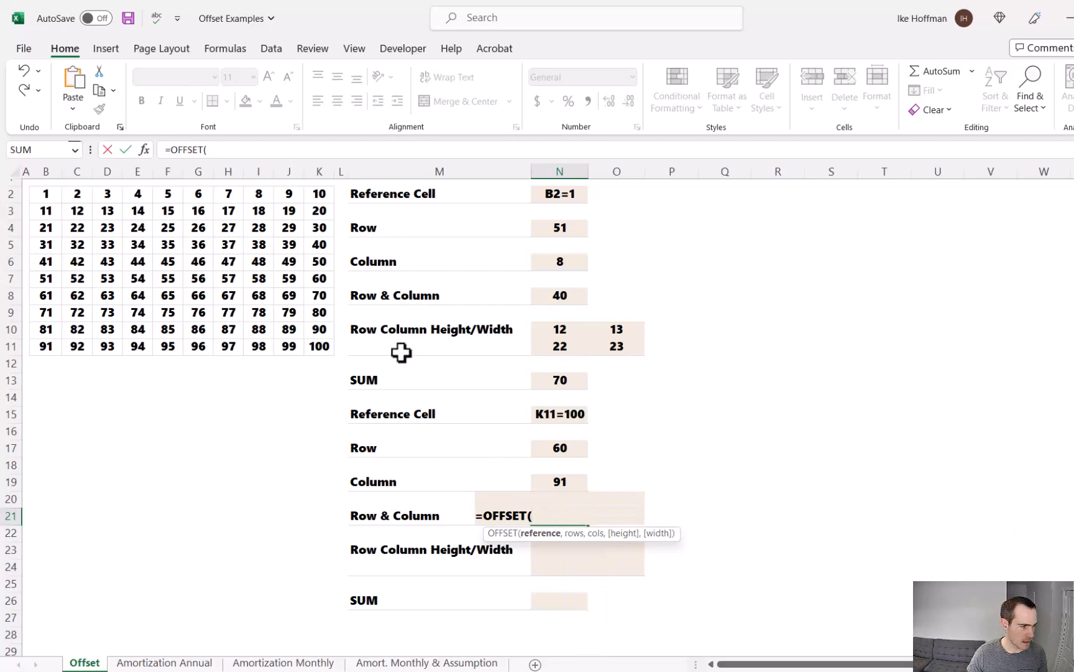
click(320, 346)
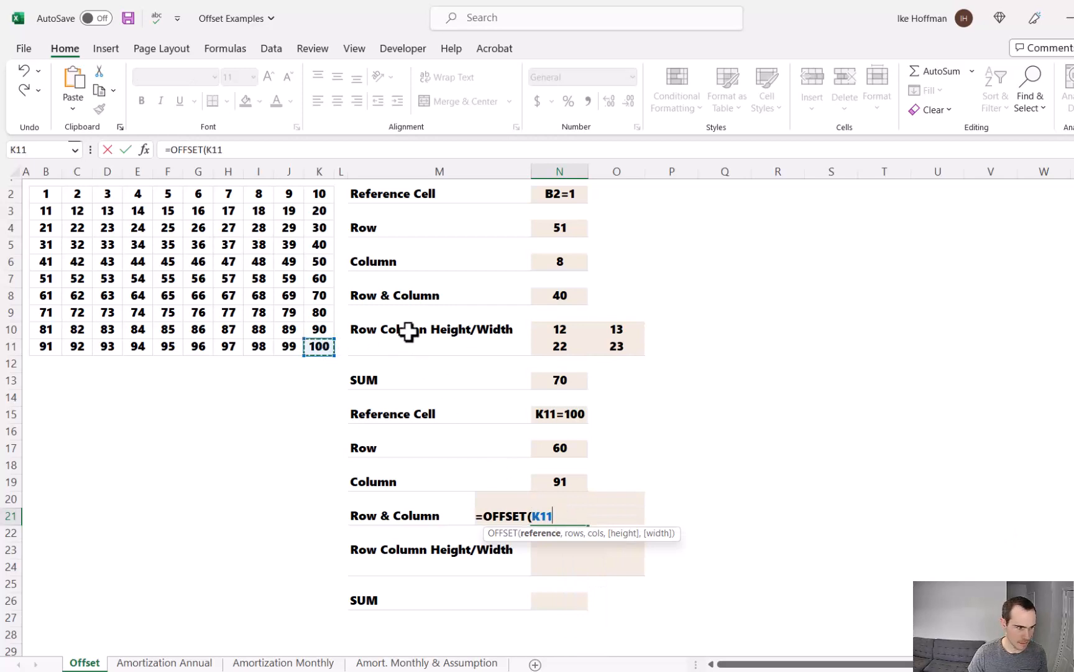
text(,)
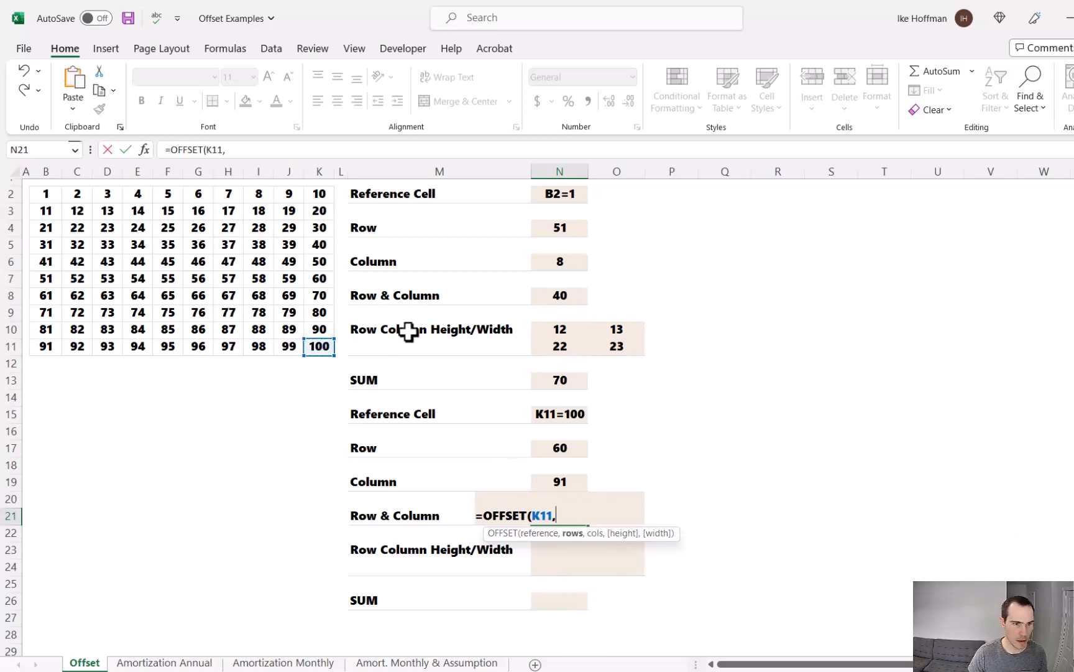
text(-2,-4)
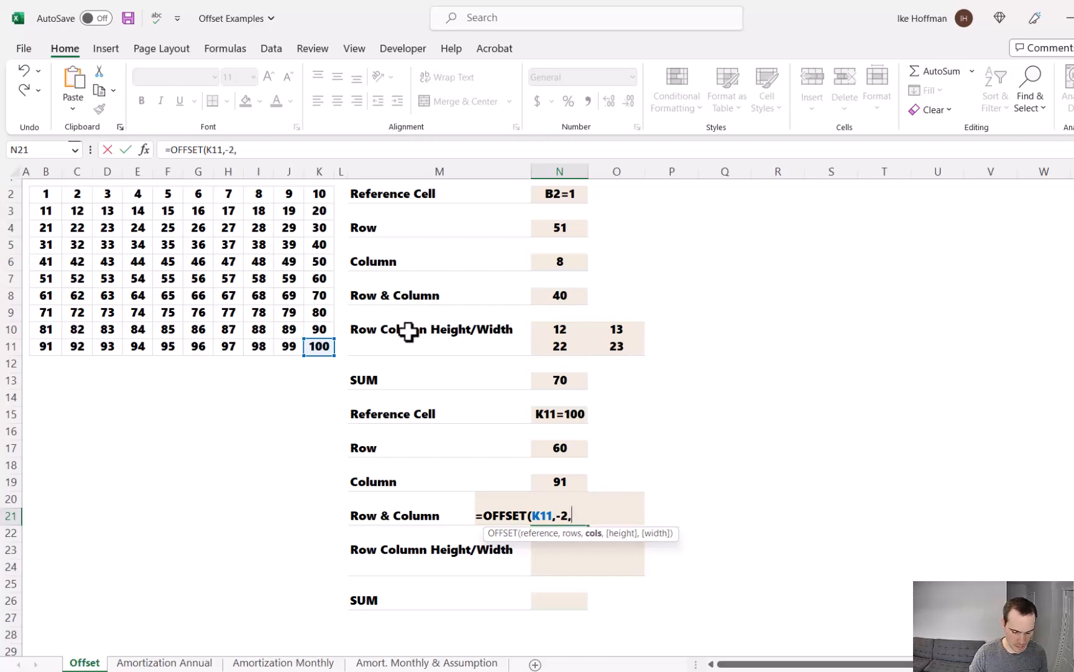
text(,))
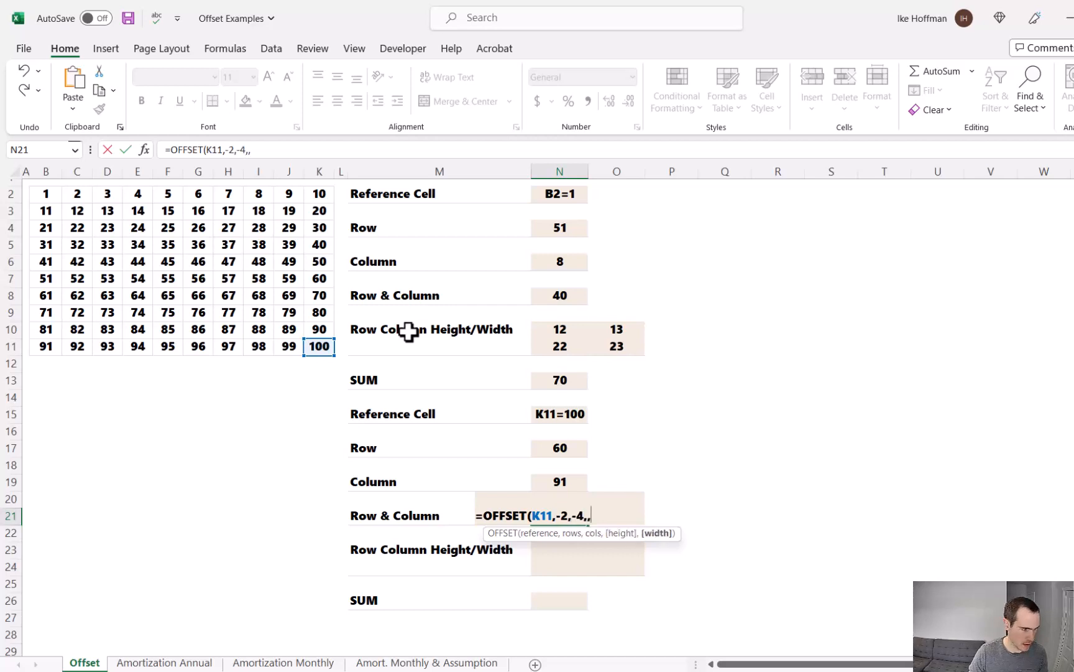
key(Return)
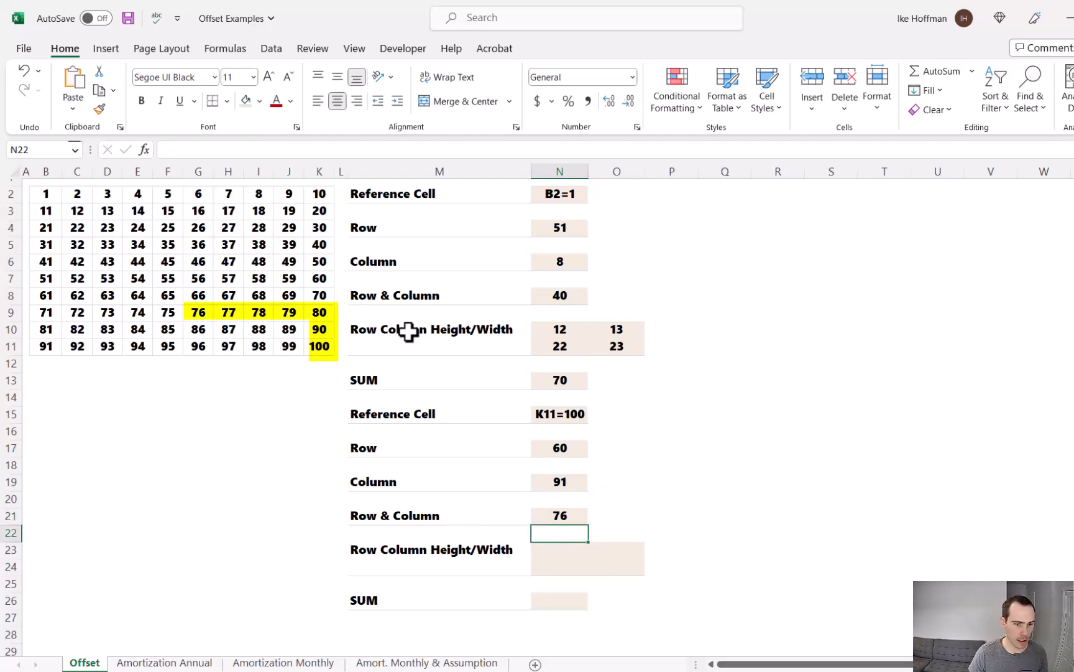
Enter =OFFSET(K11,-3,-8,2,2) in N23 for the second Row Column Height/Width example
click(579, 552)
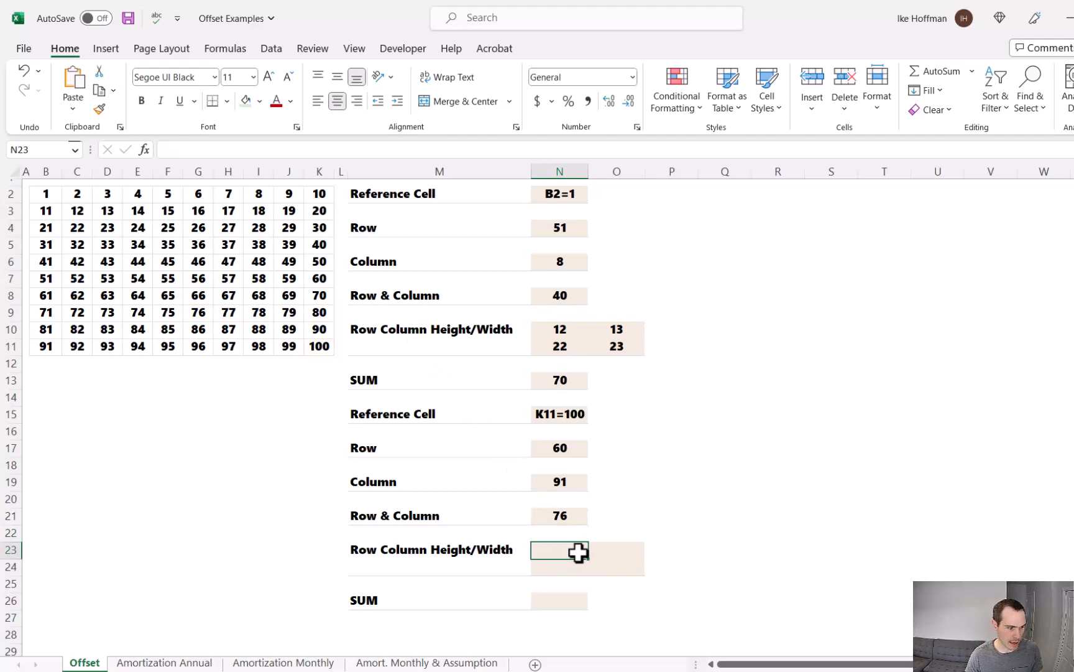
text(=offset()
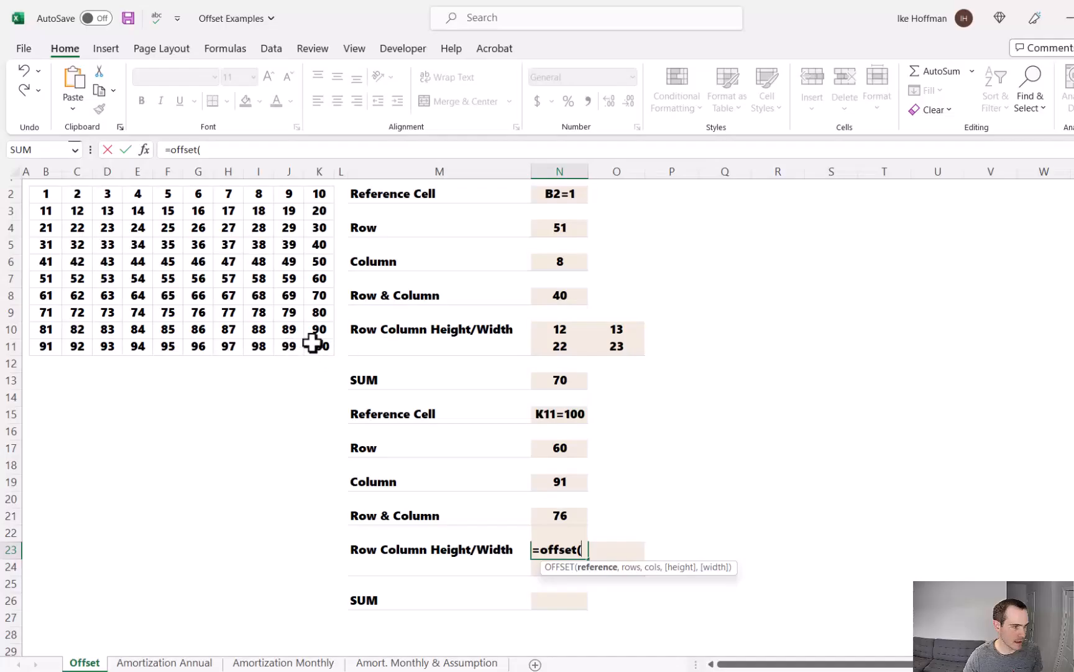
click(318, 345)
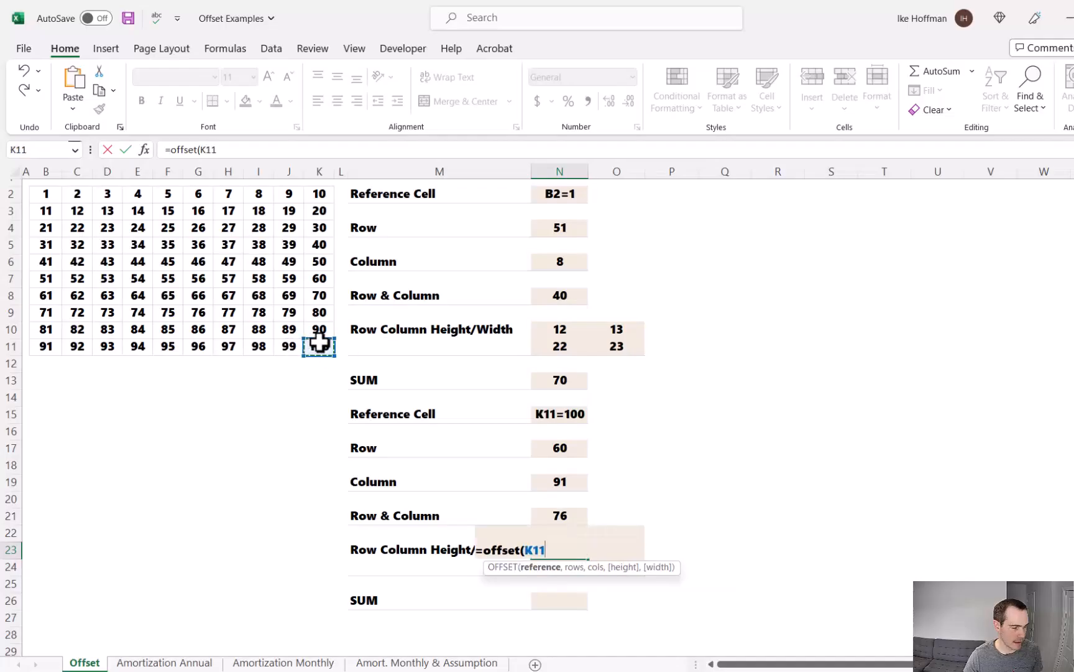
text(,)
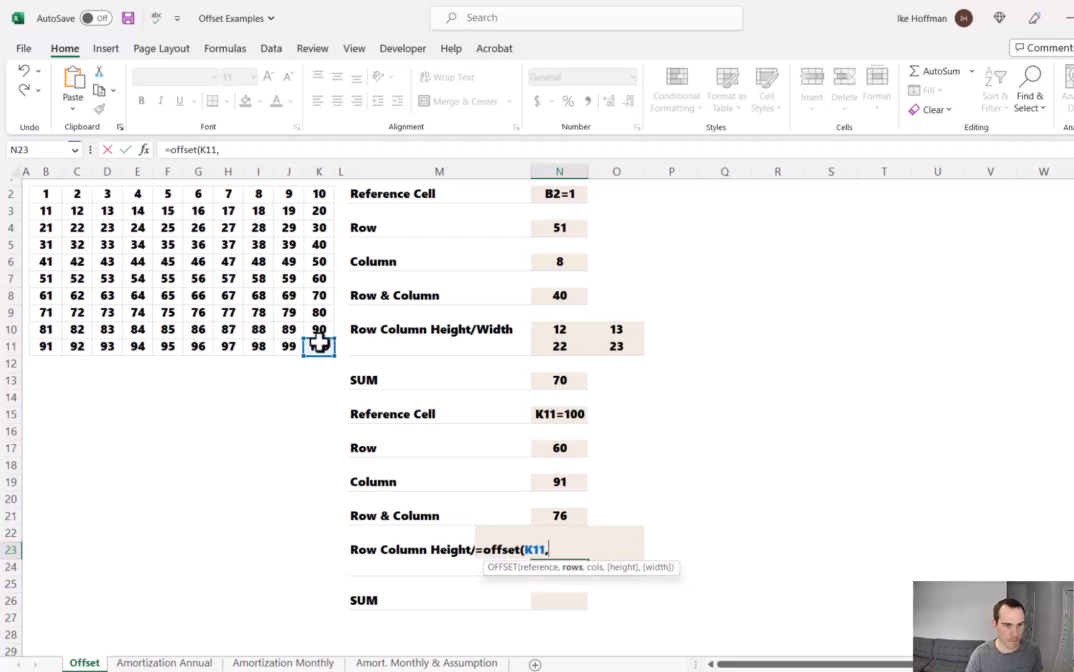
text(-)
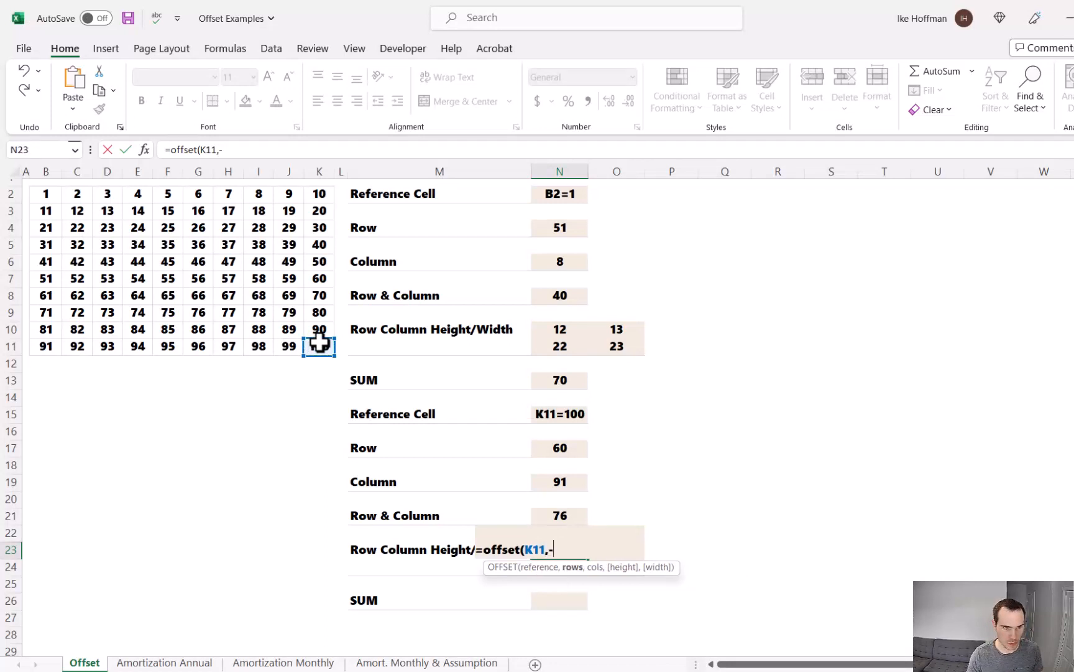
text(3)
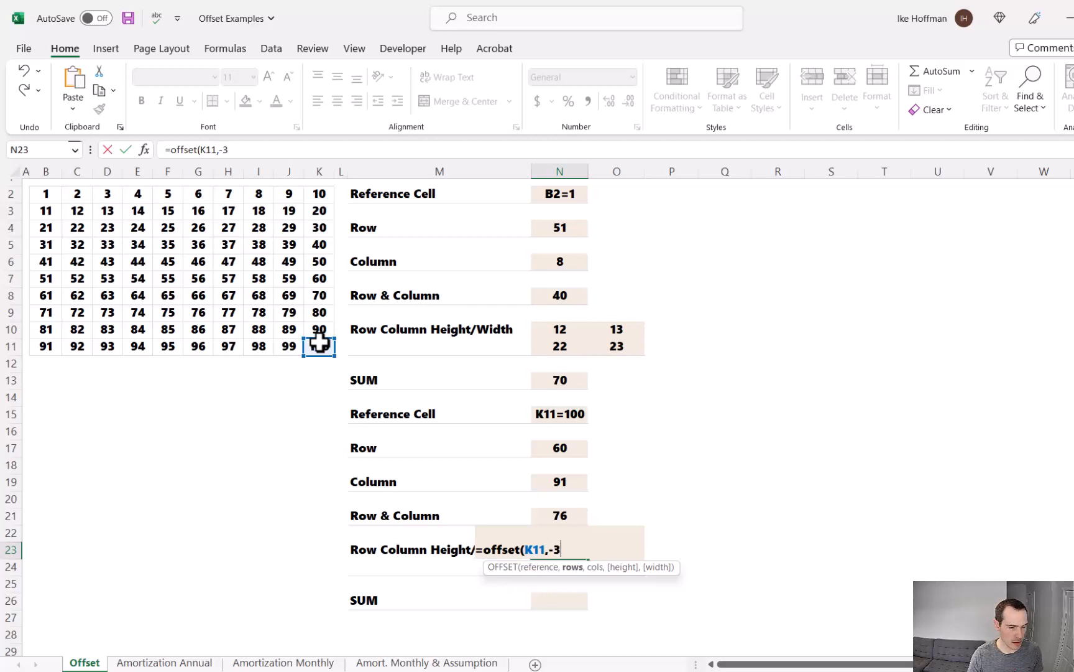
text(,)
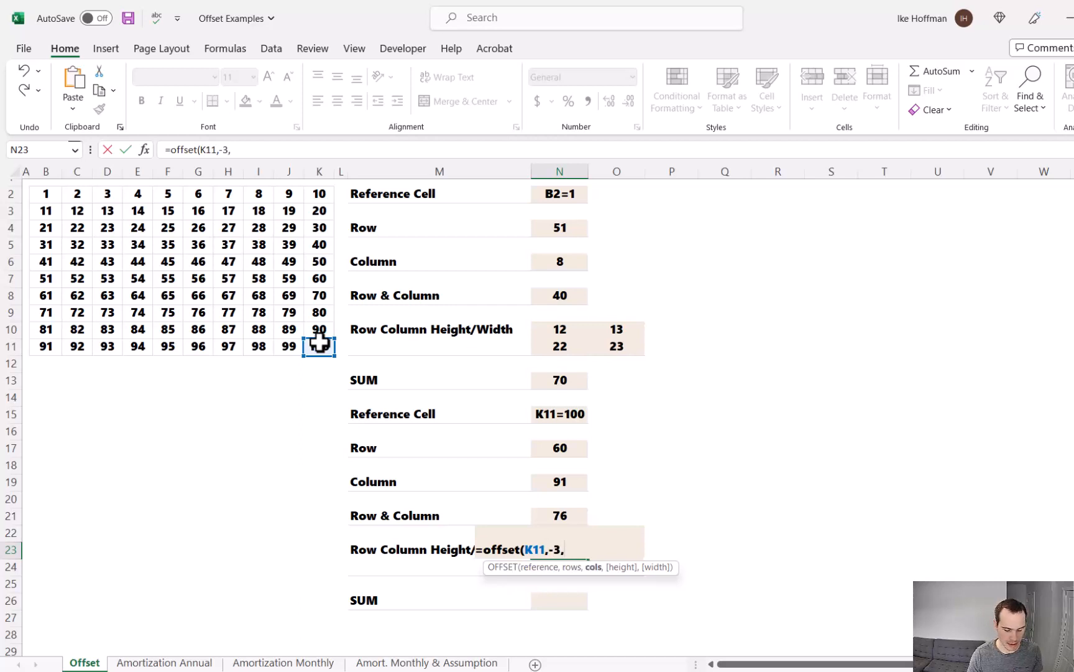
text(-)
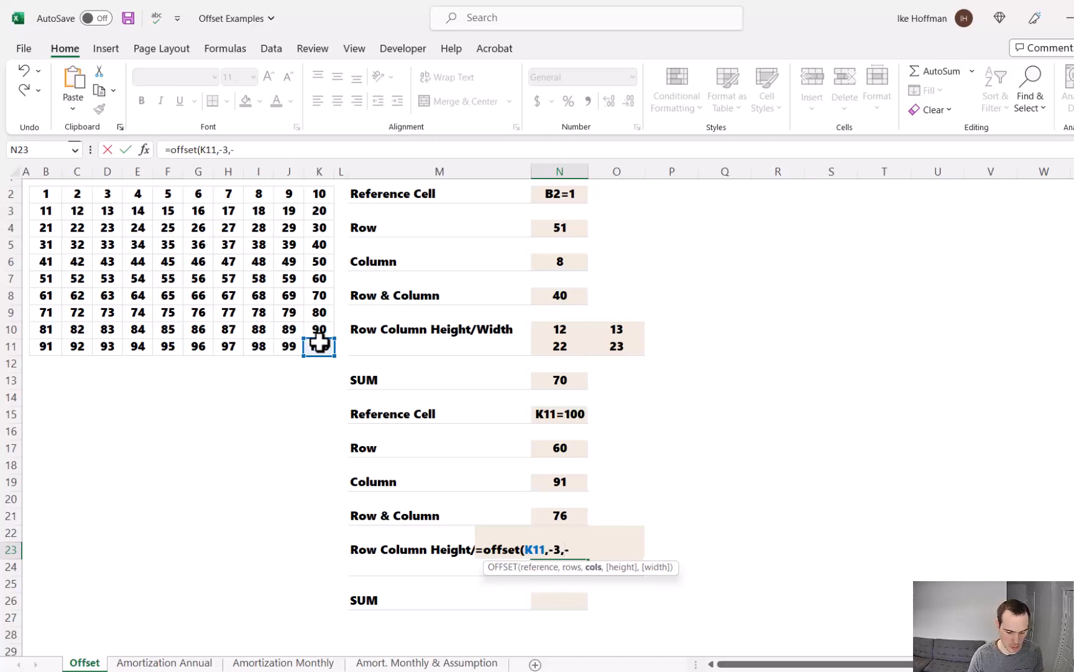
text(8,)
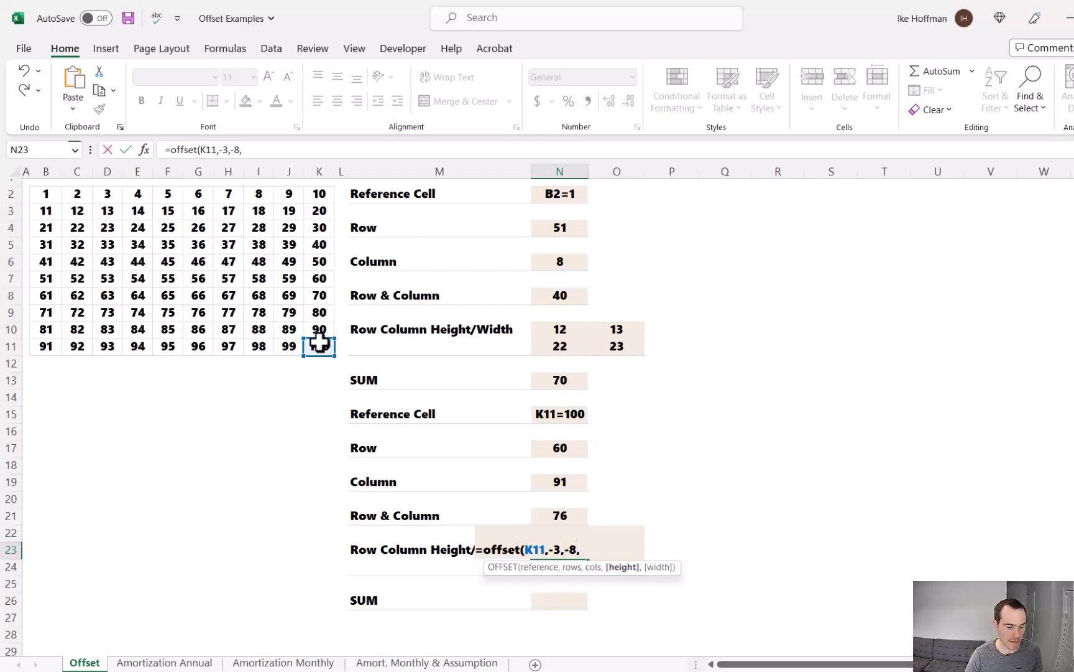
text(2,2)
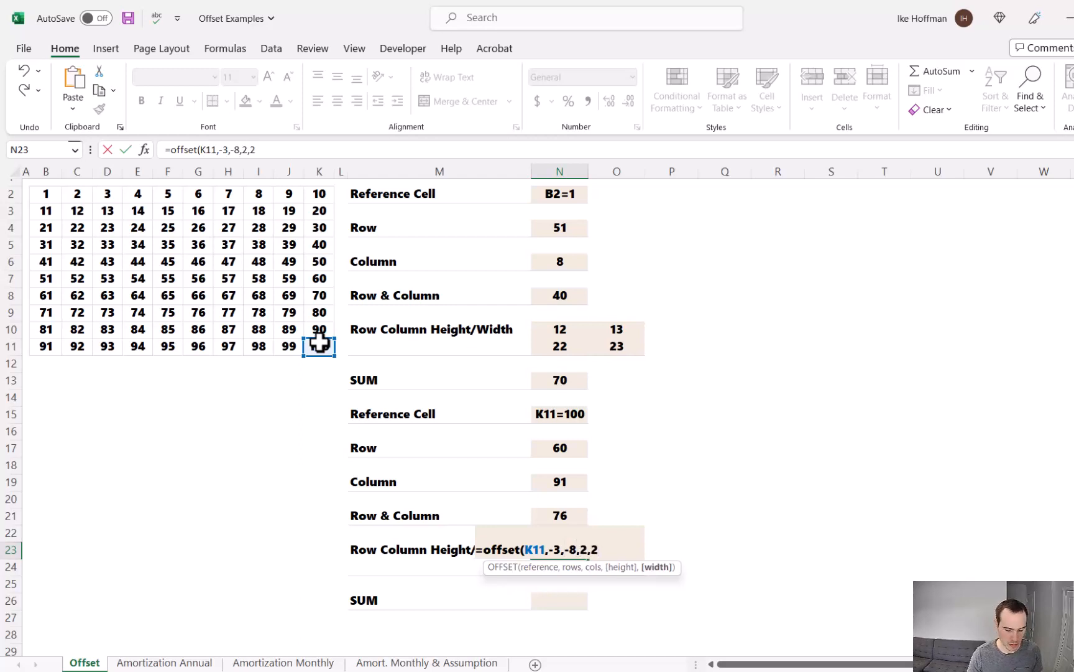
key(Return)
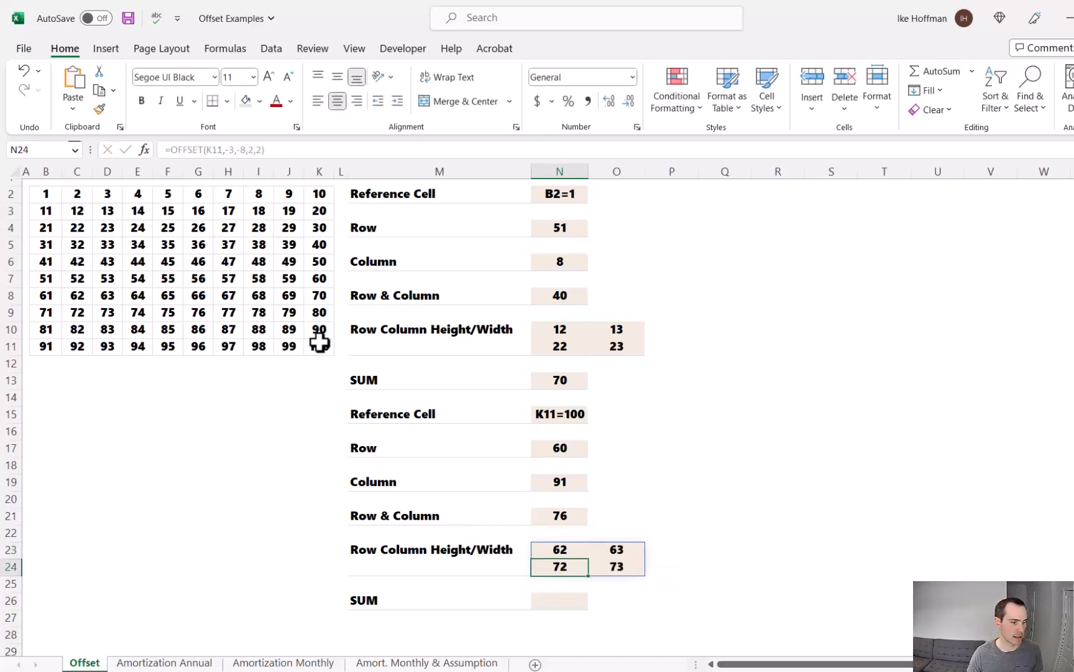
Enter =SUM(OFFSET(K11,-3,-8,2,2)) in N26 for the second SUM example, accepting the suggested closing-parenthesis correction
key(Down)
key(Down)
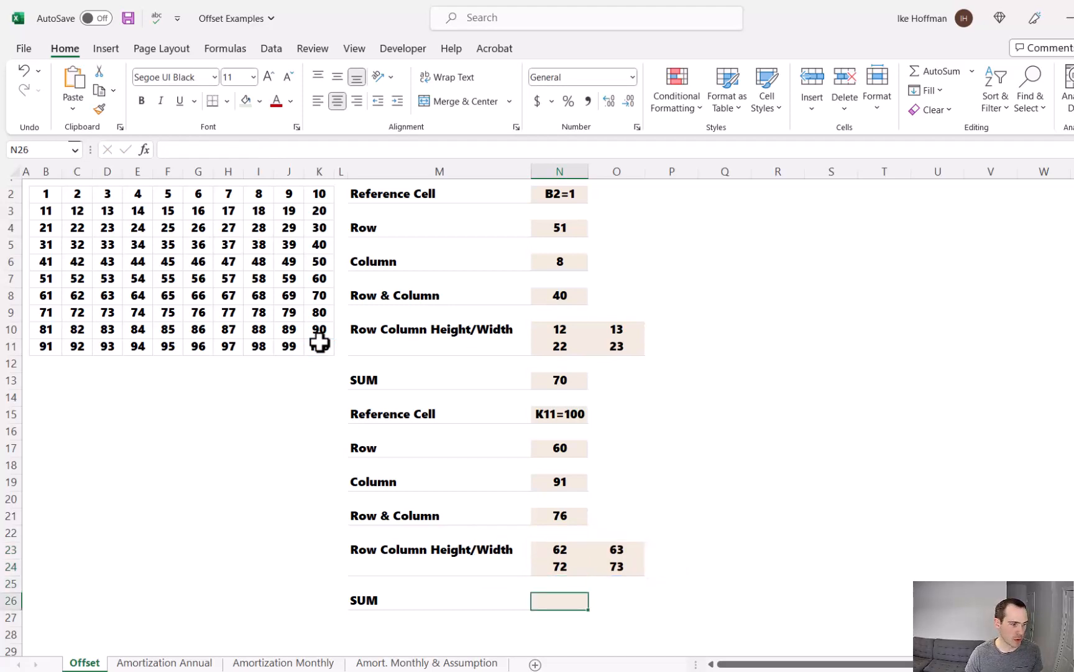
text(=)
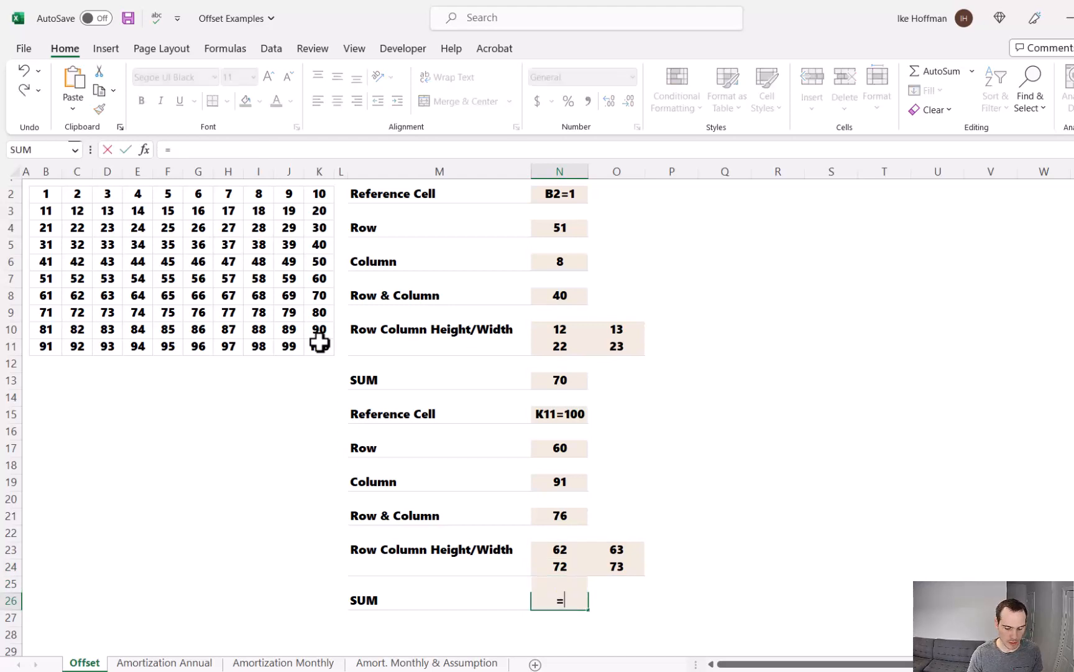
text(sum(offset()
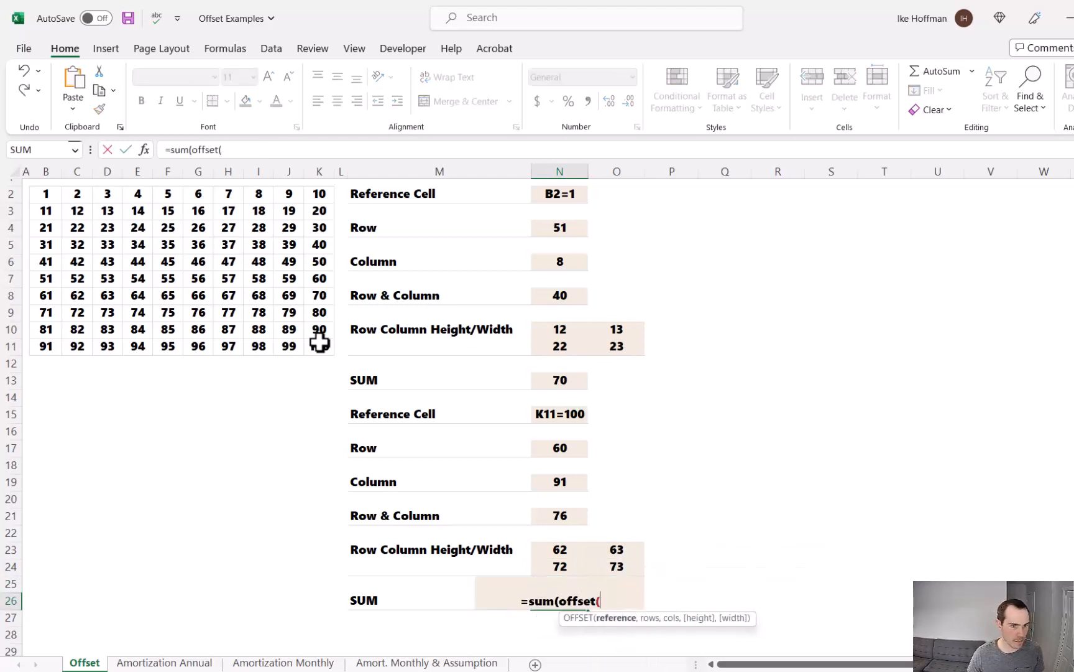
text(k11,)
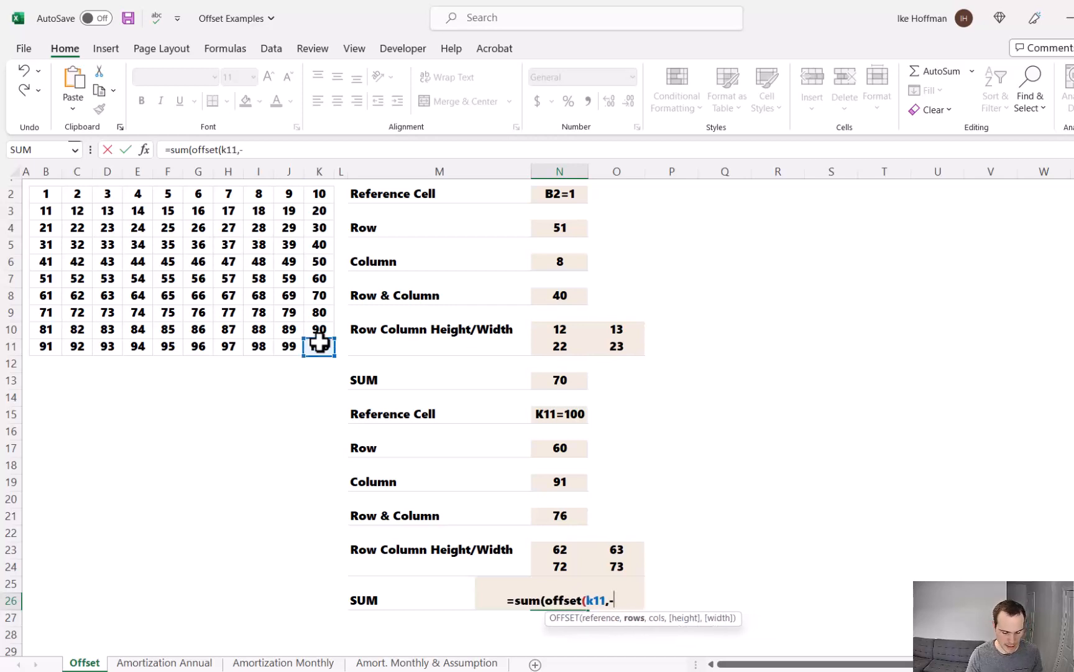
text(-3,-8,2,2))
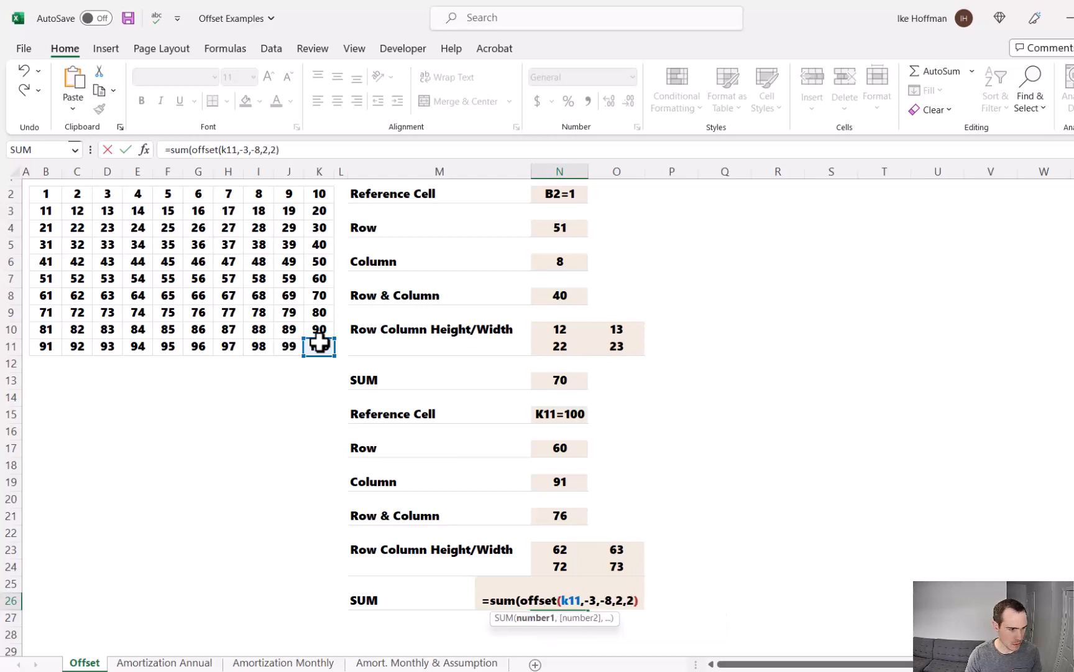
key(Return)
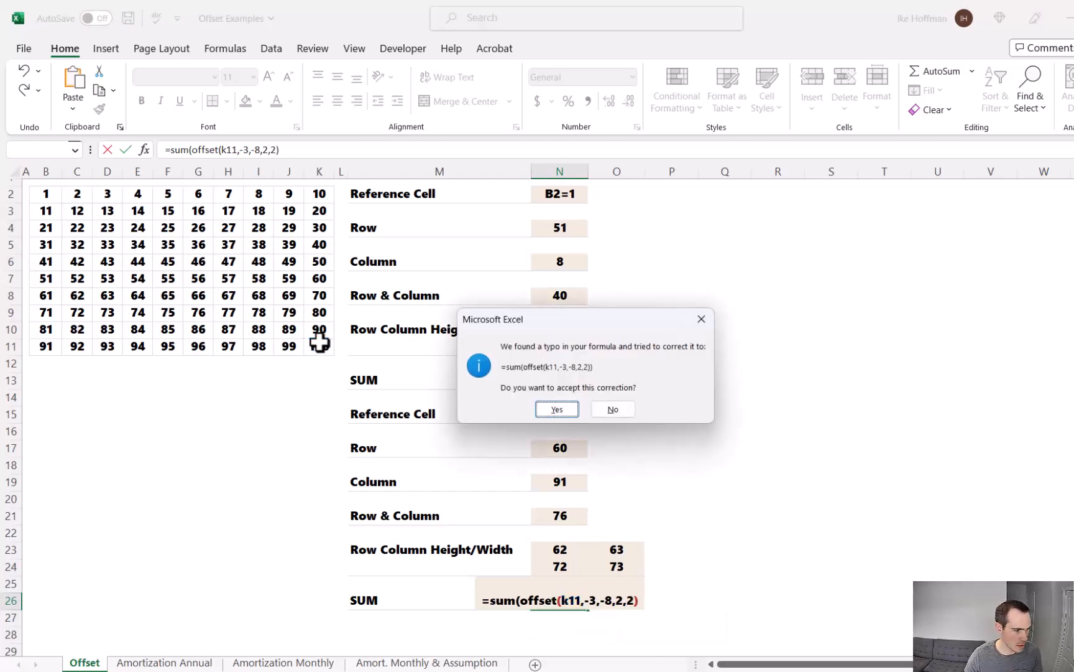
click(541, 408)
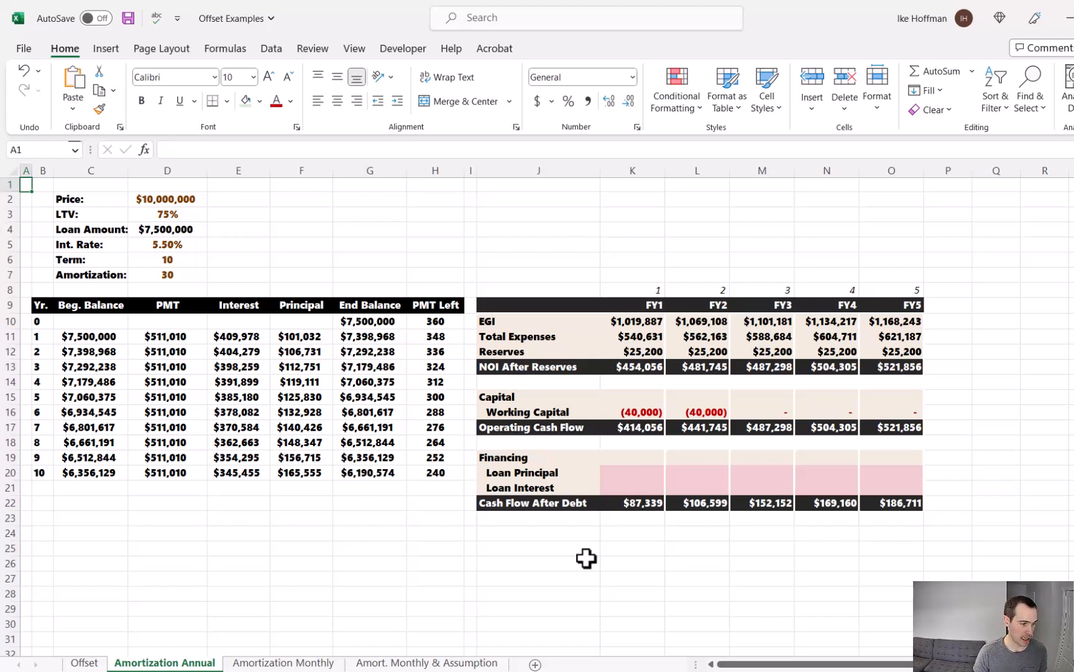
Enter =-OFFSET($F$10,K$8,,,) in K20 for the FY1 Loan Principal, leaving columns, height and width blank
click(616, 471)
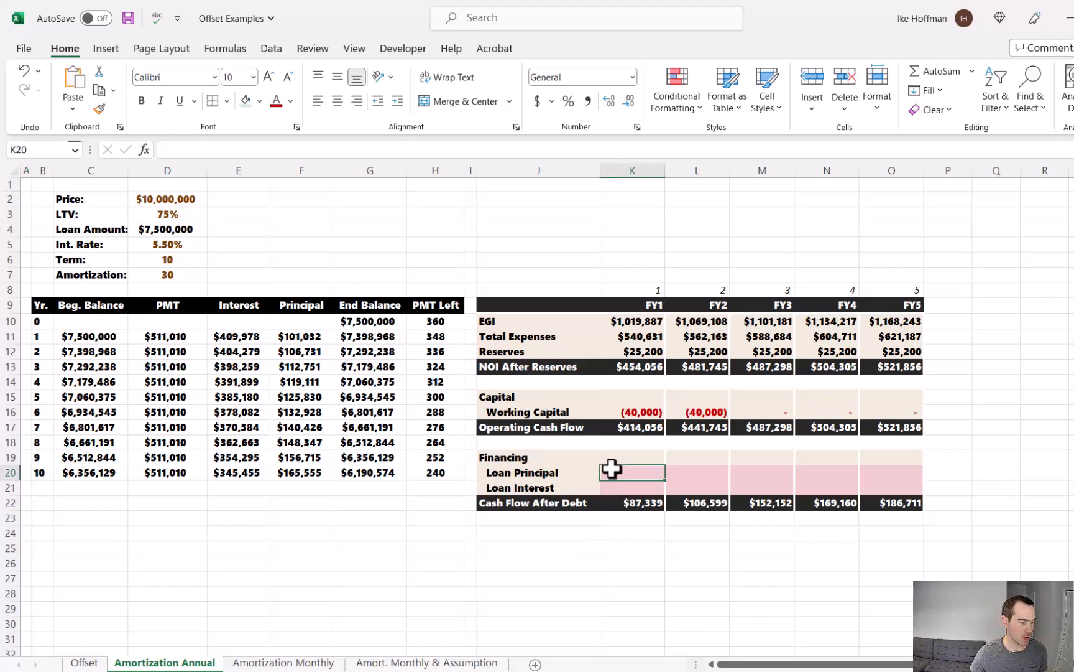
text(=-)
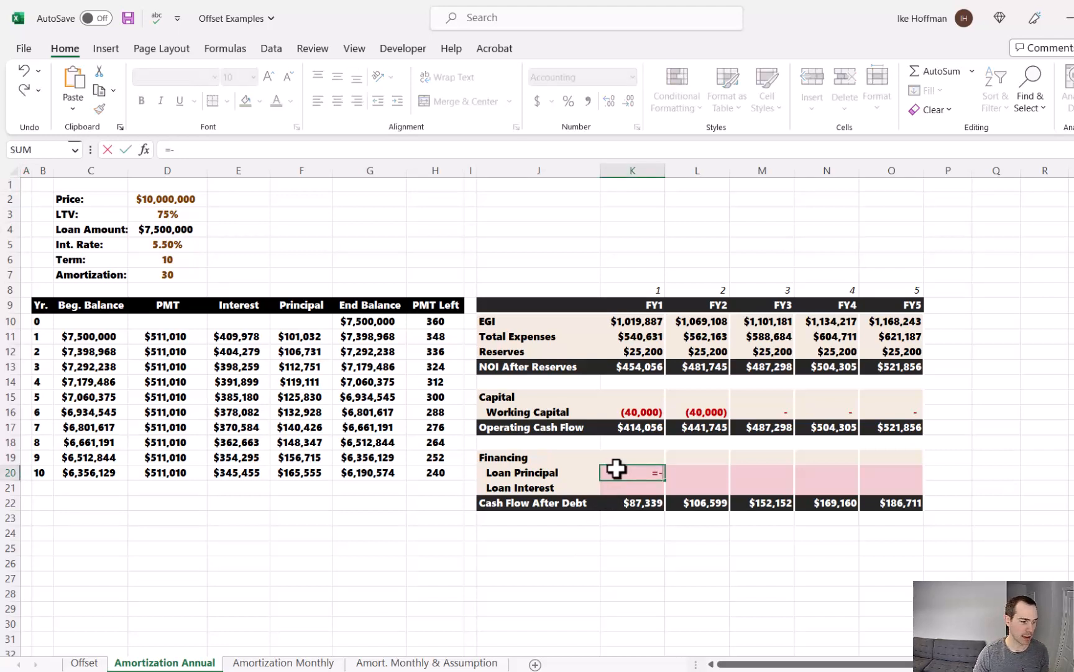
text(offset()
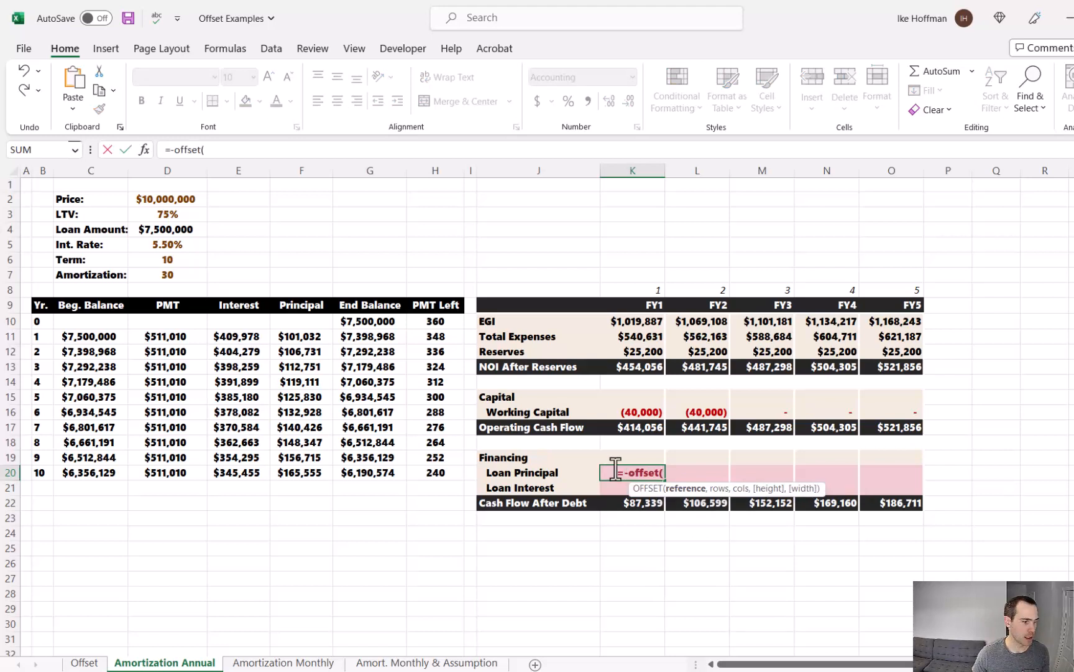
click(297, 323)
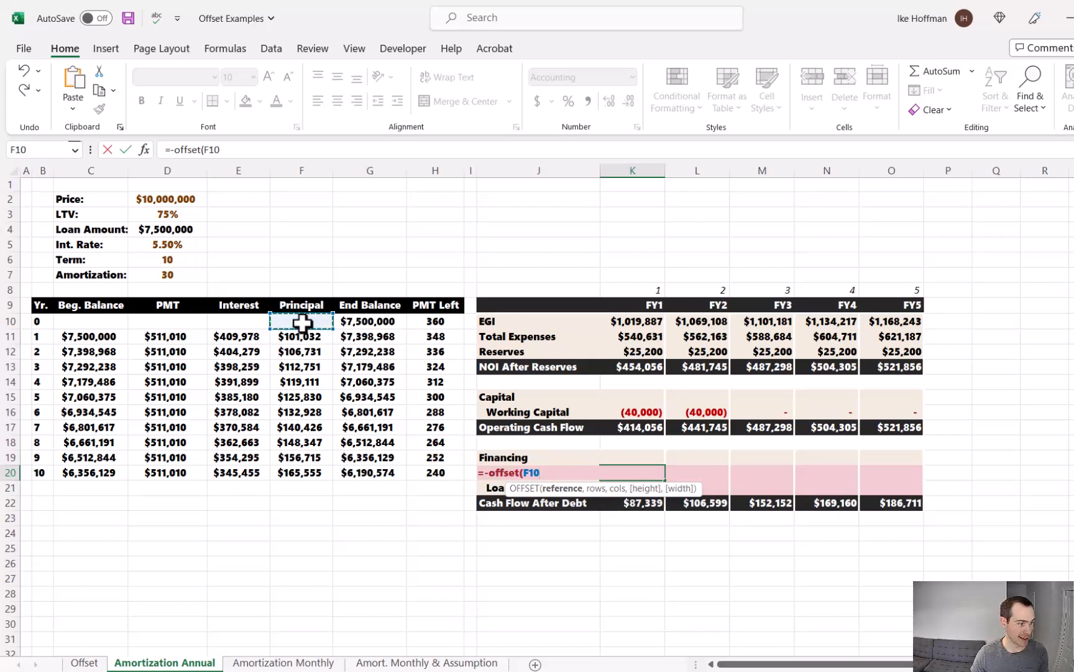
key(F4)
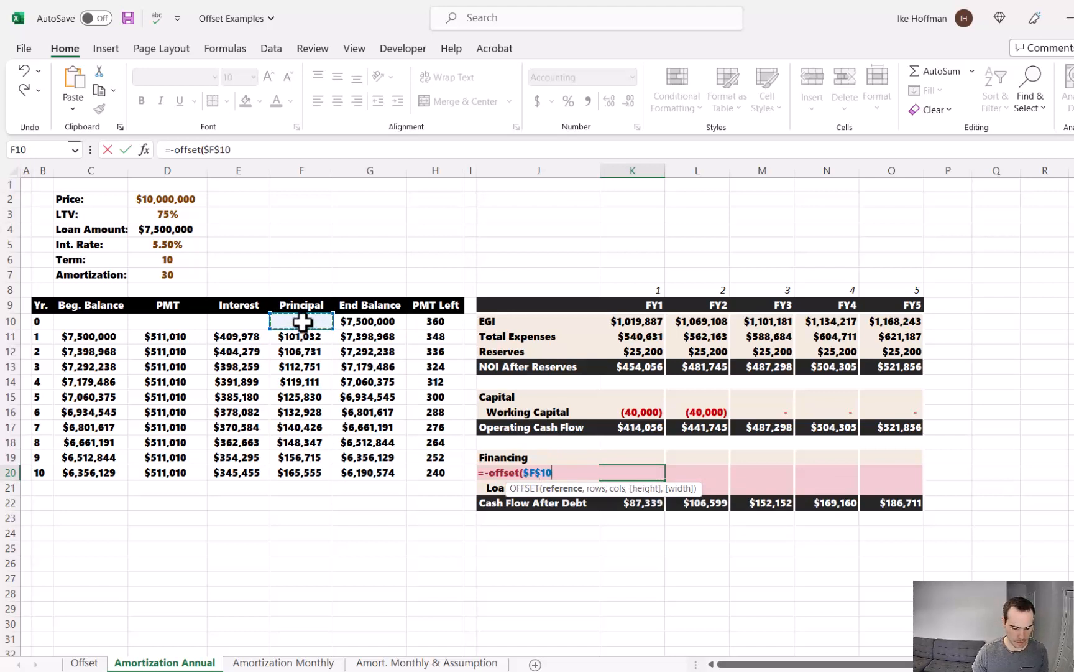
text(,)
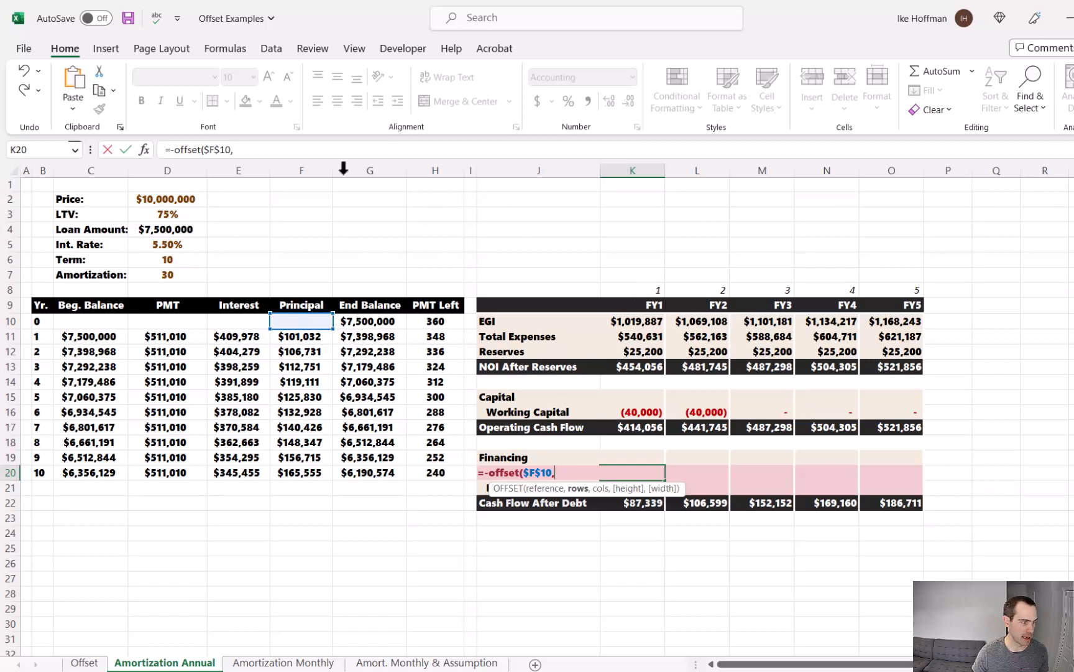
click(252, 150)
click(649, 287)
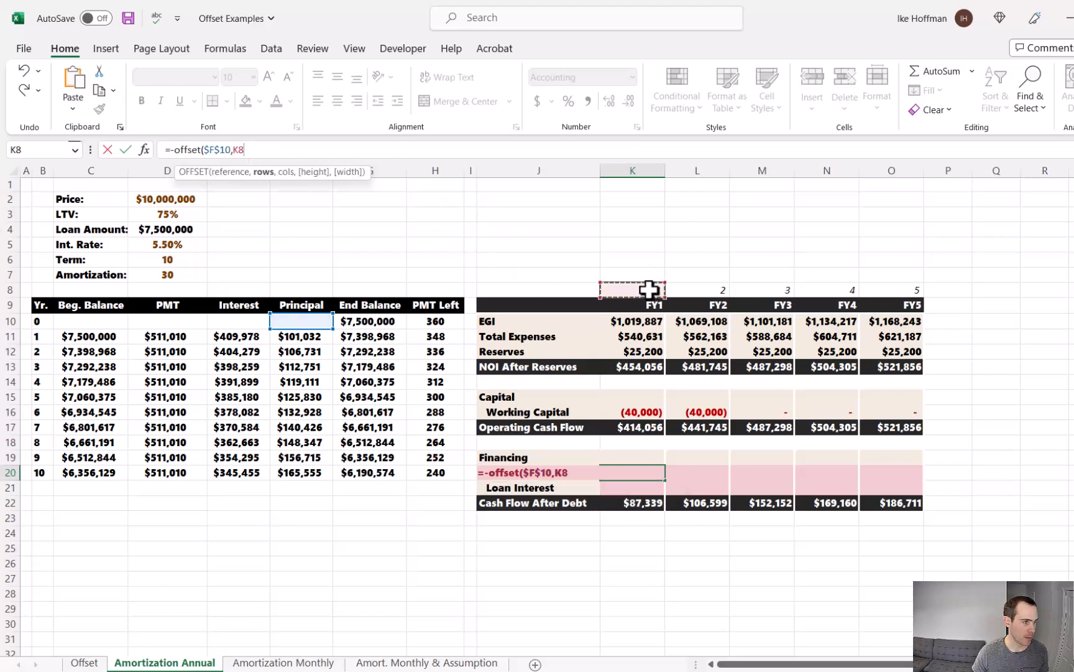
key(F4)
key(F4)
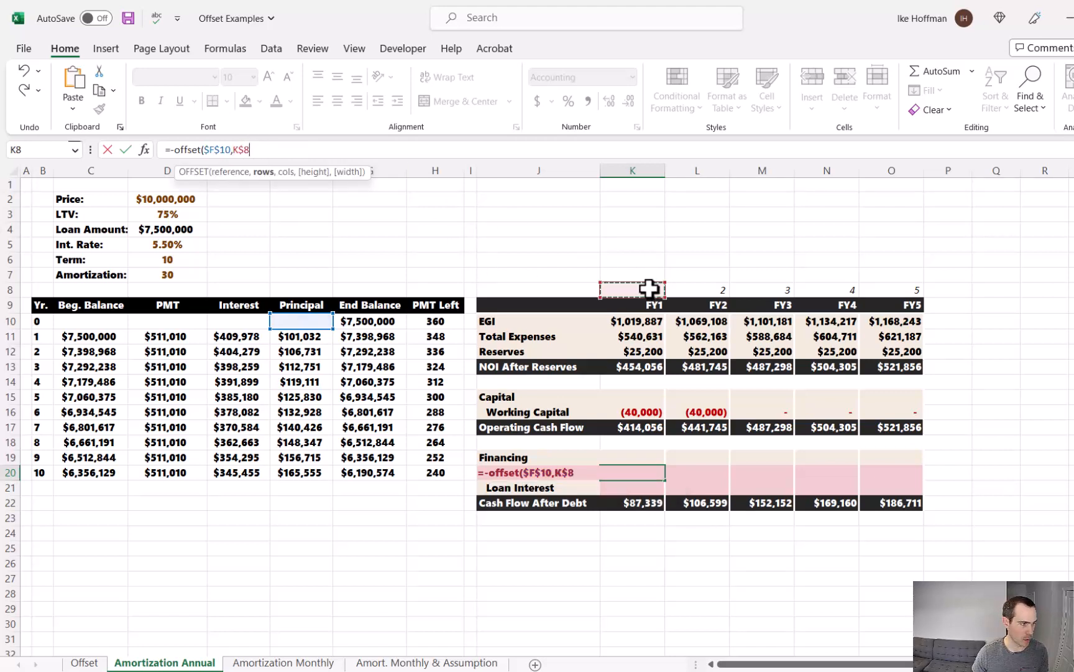
text(,,,)
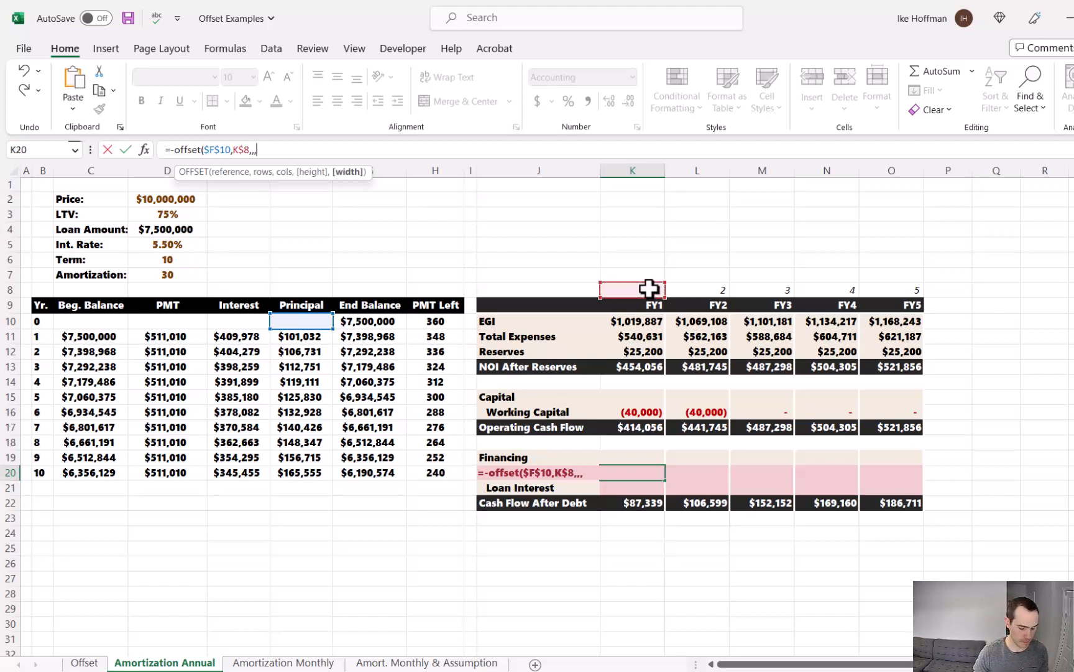
key(Return)
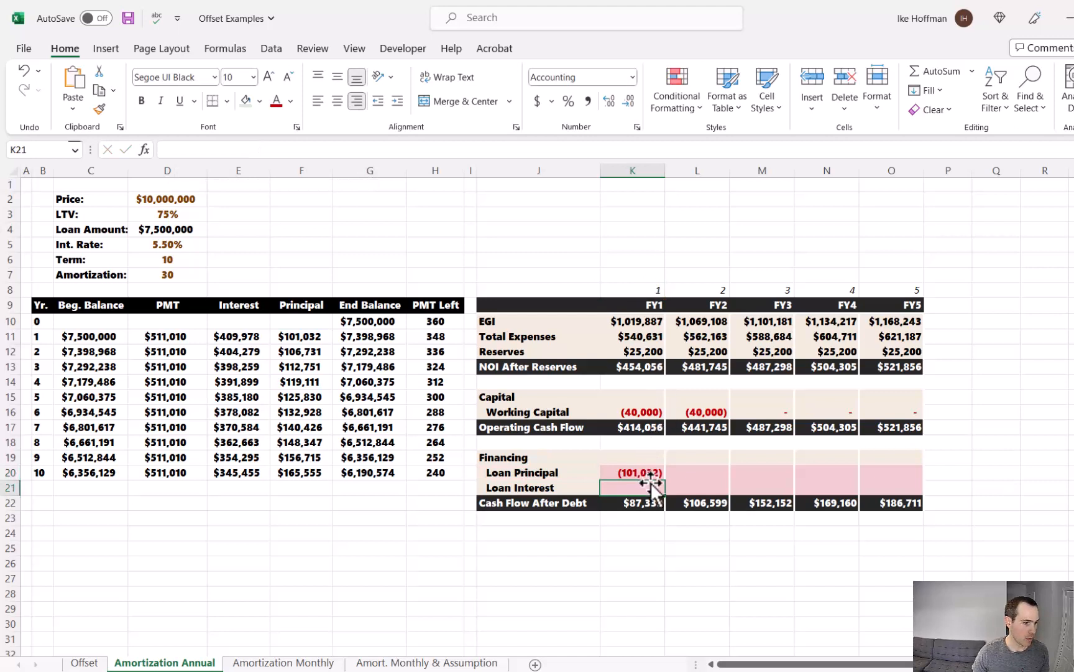
Fill the K20 Loan Principal formula across to O20 and check the years against the amortization table's Principal column
click(650, 472)
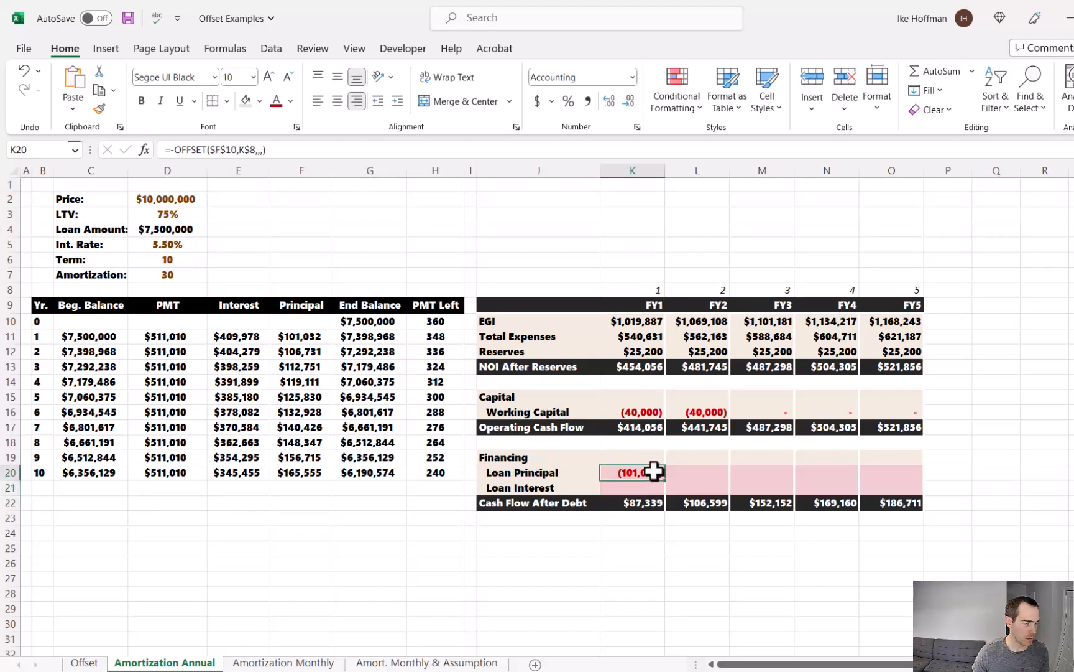
drag(665, 478, 911, 486)
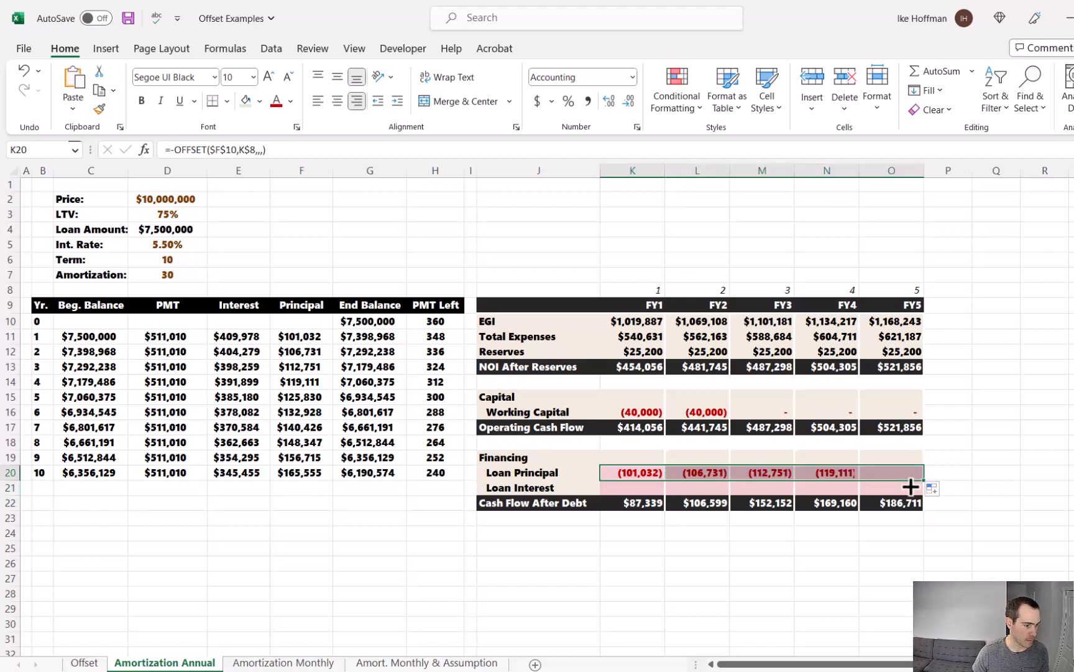
click(658, 475)
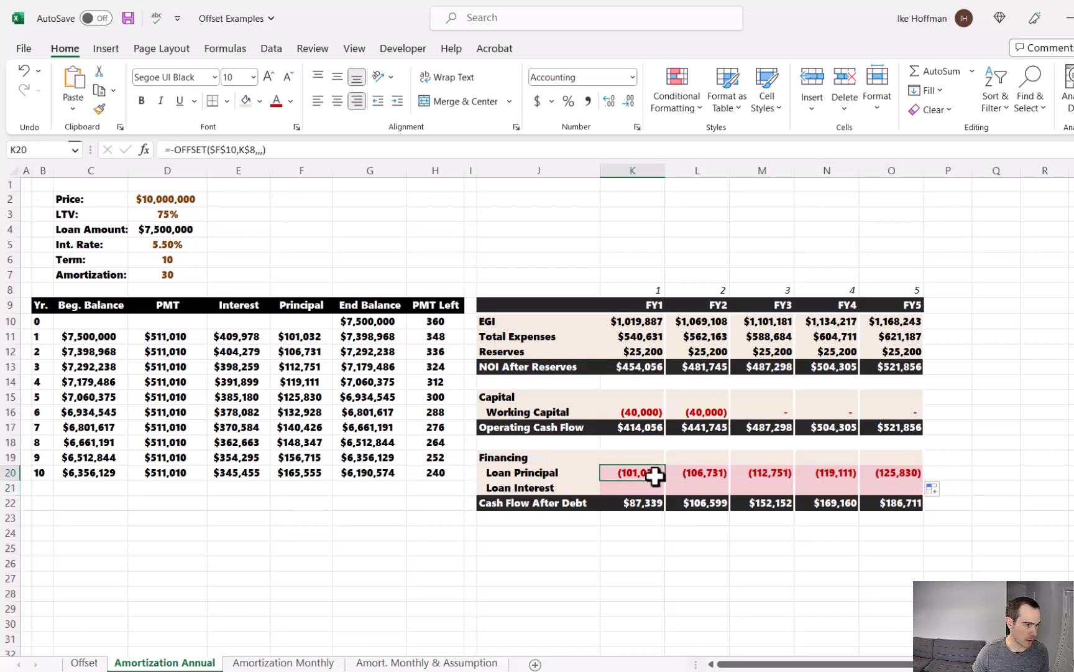
click(700, 475)
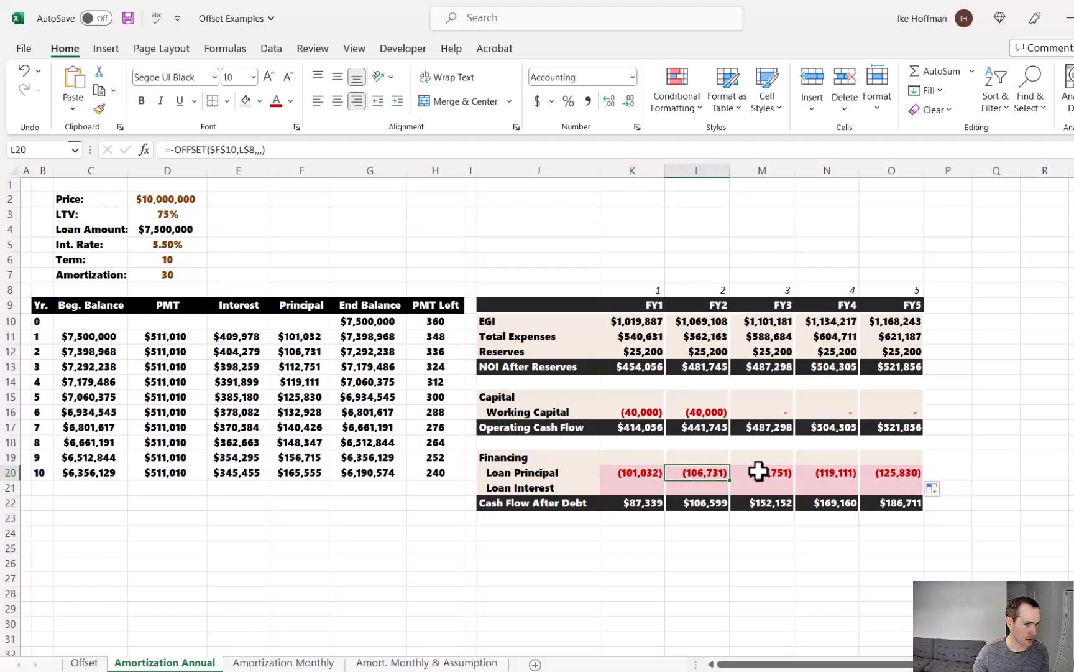
click(759, 474)
click(318, 339)
click(319, 352)
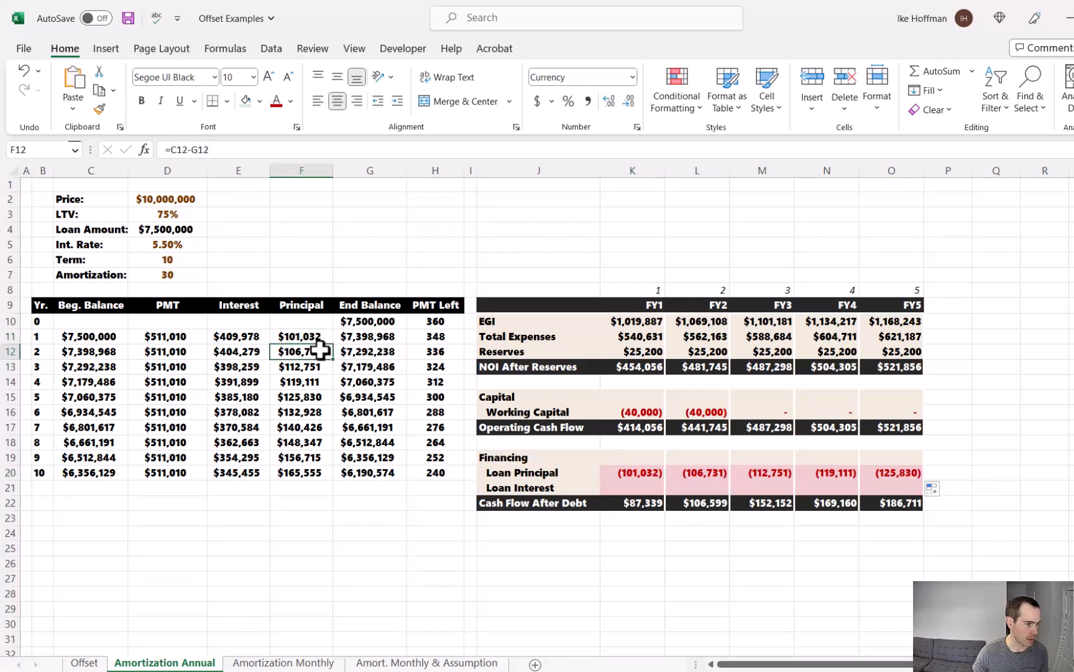
click(316, 367)
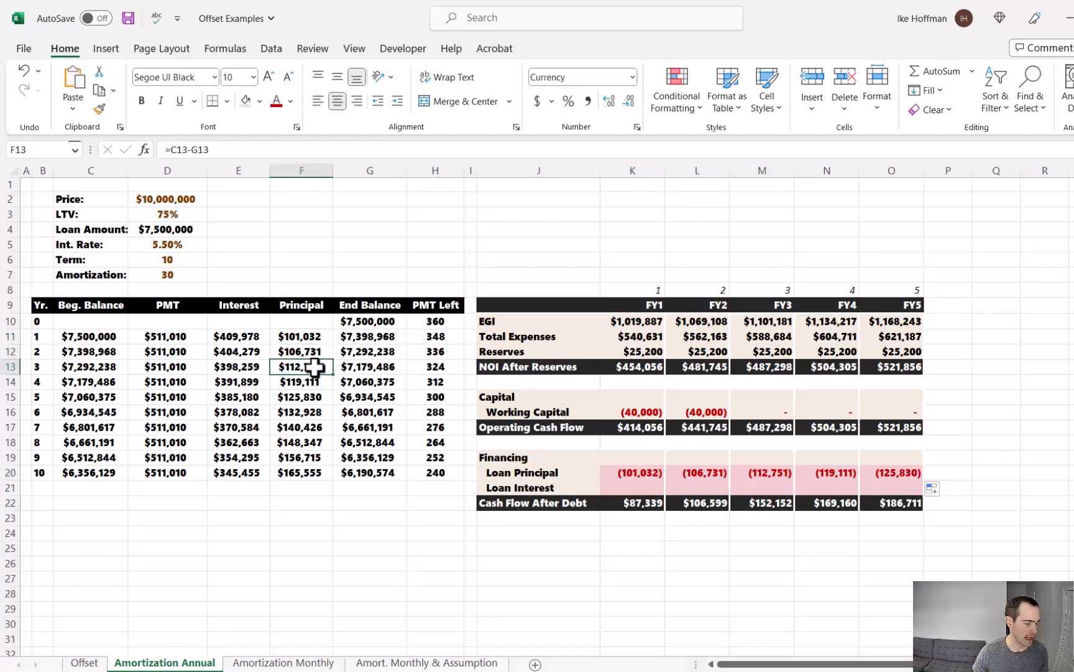
Copy the K20 formula into K21 for Loan Interest and change its reference to $E$10, giving =-OFFSET($E$10,K$8,,,)
click(634, 474)
key(ctrl+c)
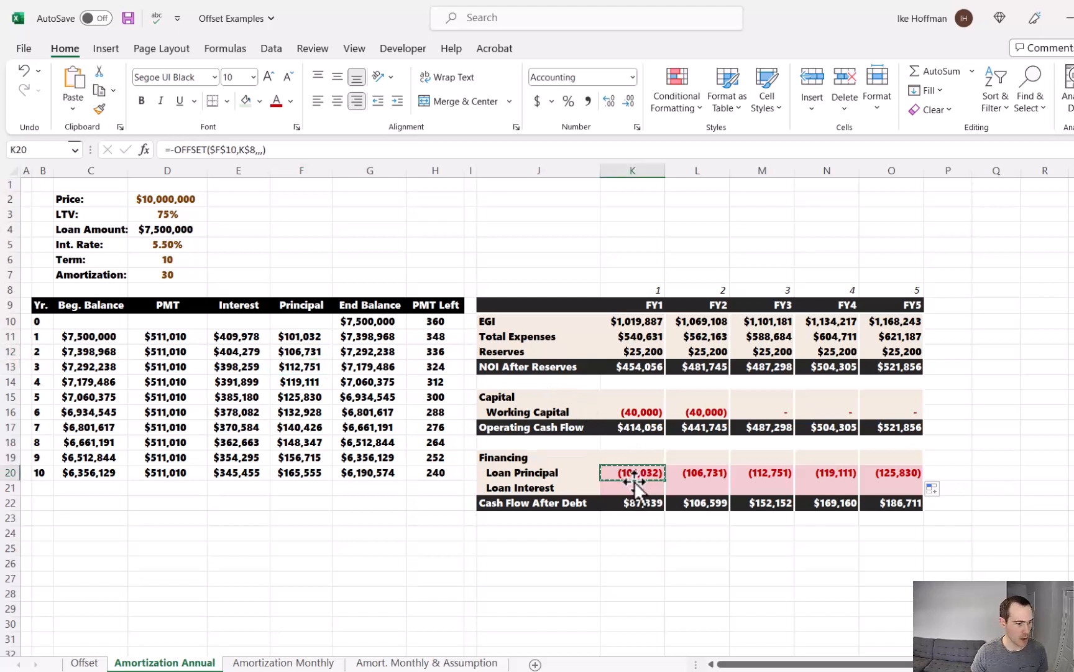
click(633, 488)
key(ctrl+v)
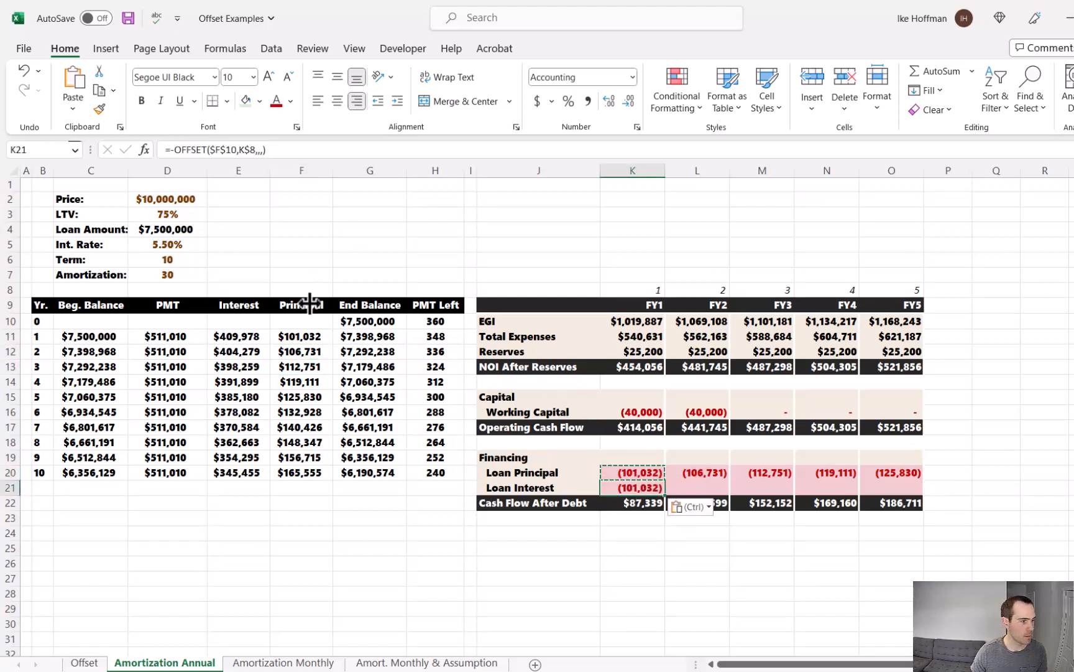
key(F2)
drag(299, 330, 259, 326)
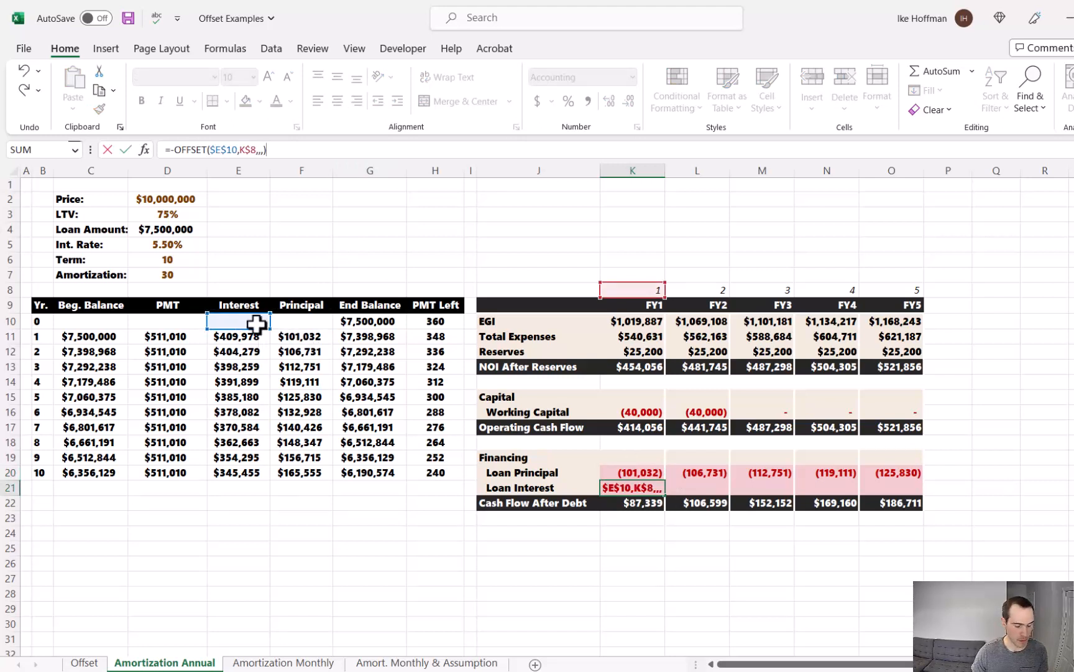
key(Return)
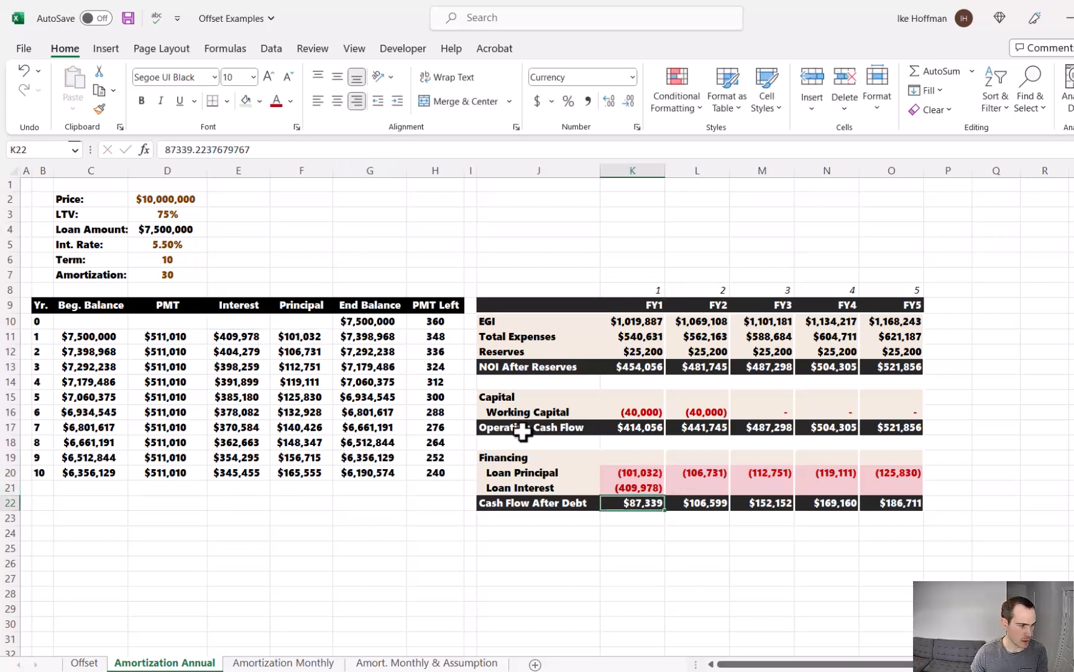
Fill the K21 Loan Interest formula across to O21 and compare it with the amortization table's Interest column
click(637, 488)
drag(669, 494, 914, 496)
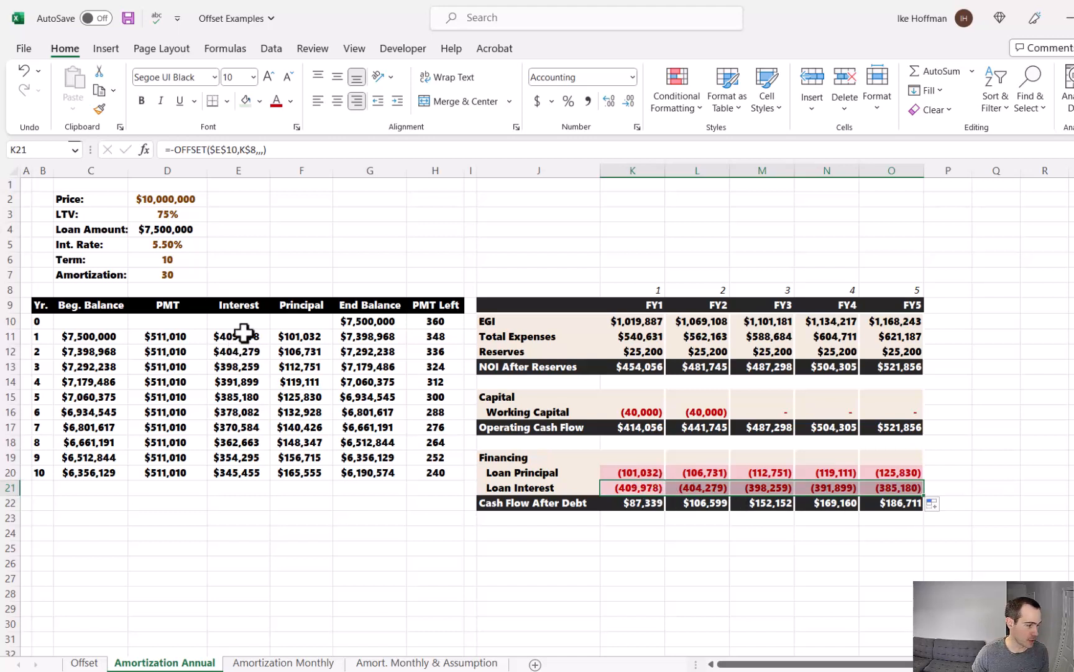
drag(242, 335, 240, 350)
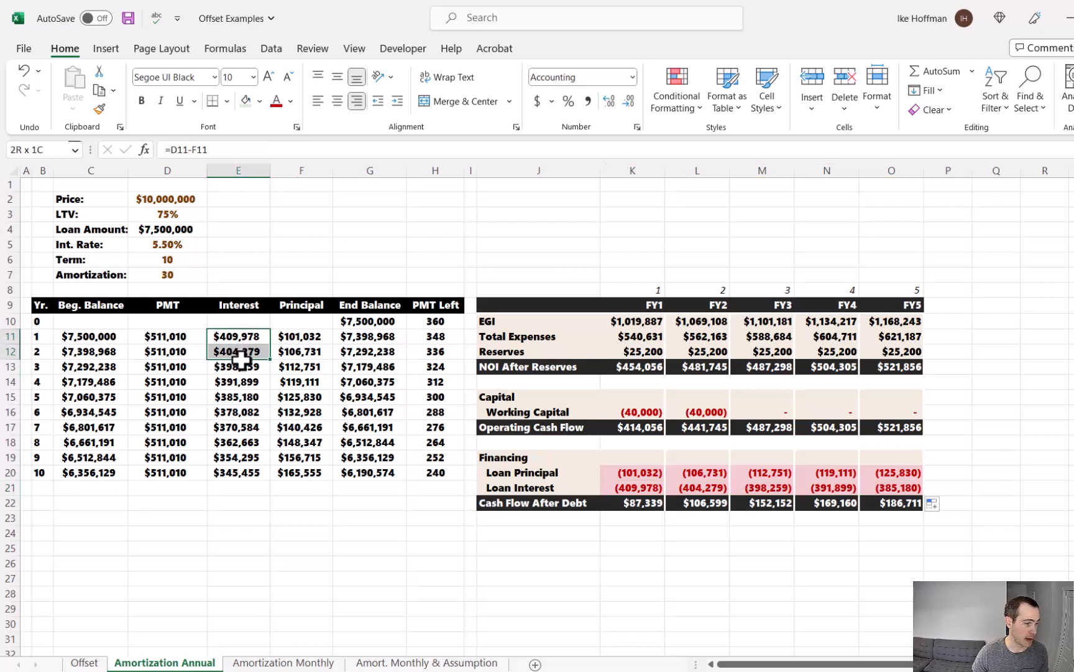
click(542, 520)
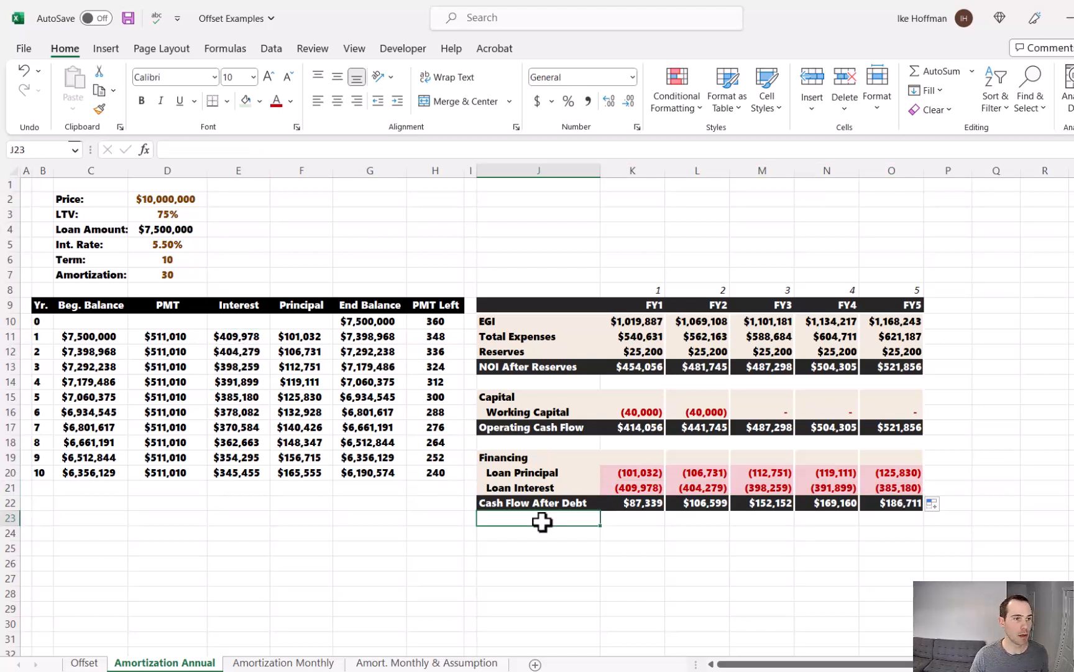
Replace the FY1 formulas with direct negative links: K20 to the year 1 Principal in F11 and K21 to the year 1 Interest in E11
click(638, 472)
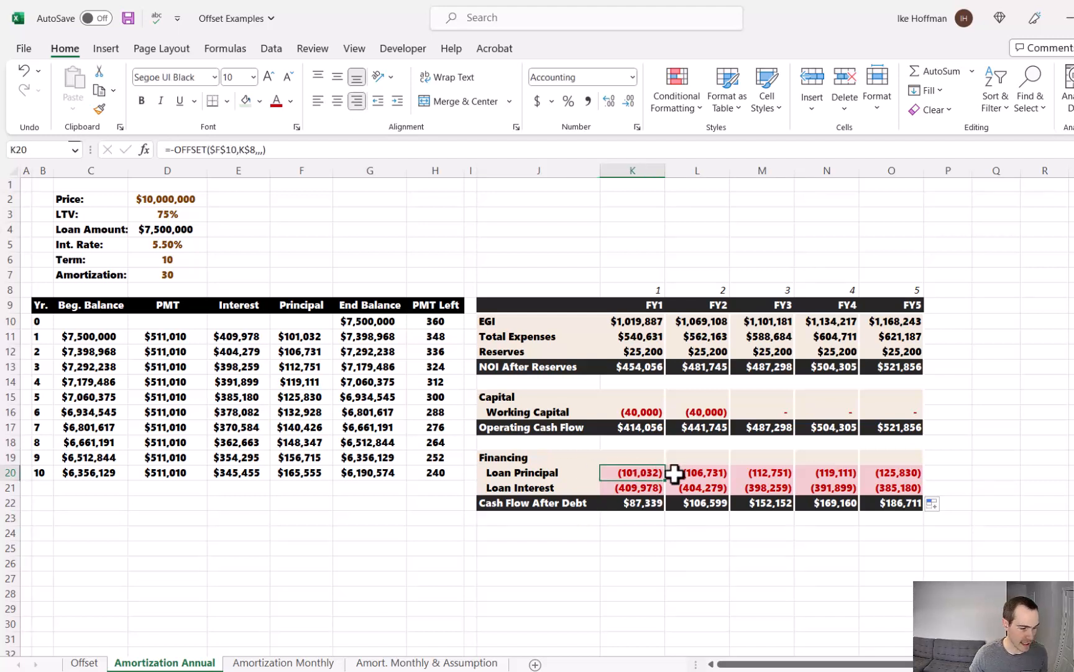
text(=)
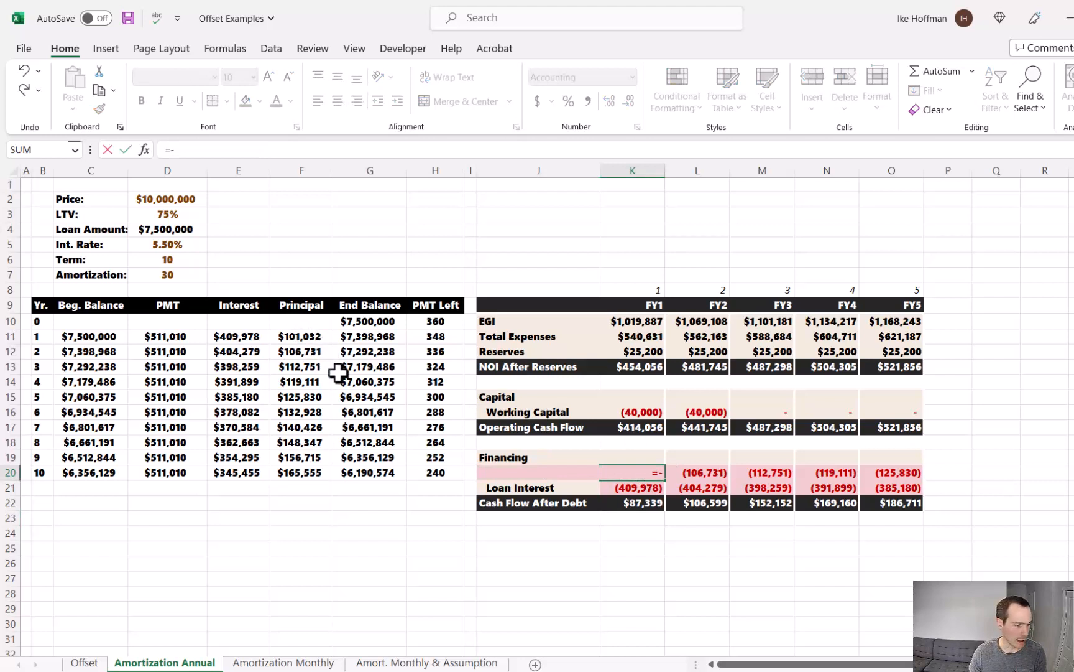
text(-)
click(292, 337)
key(Return)
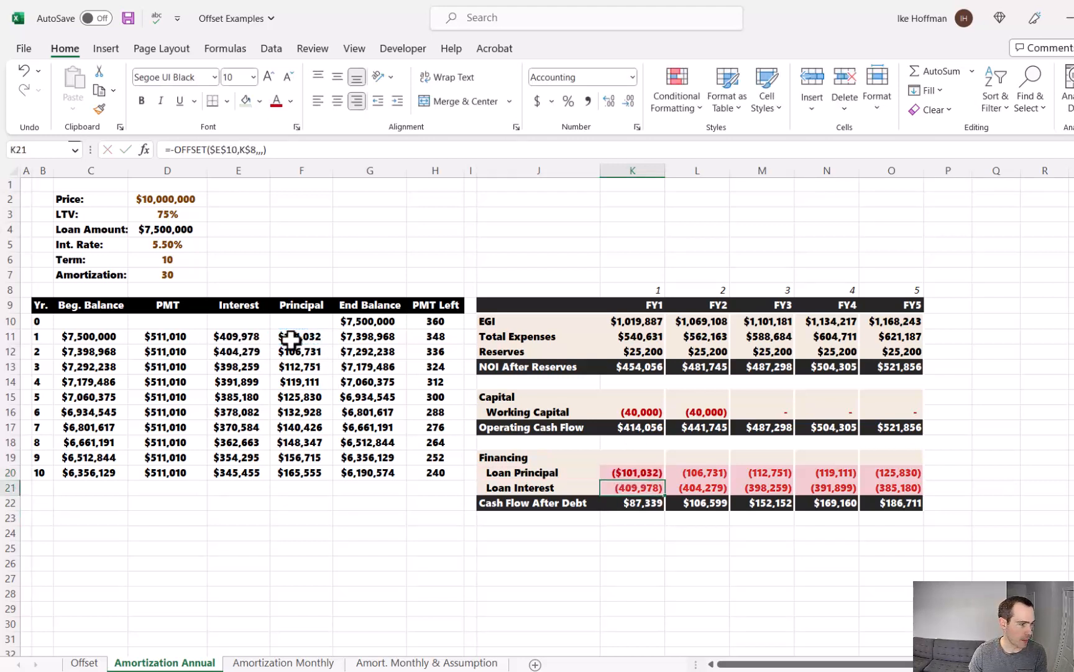
text(=-)
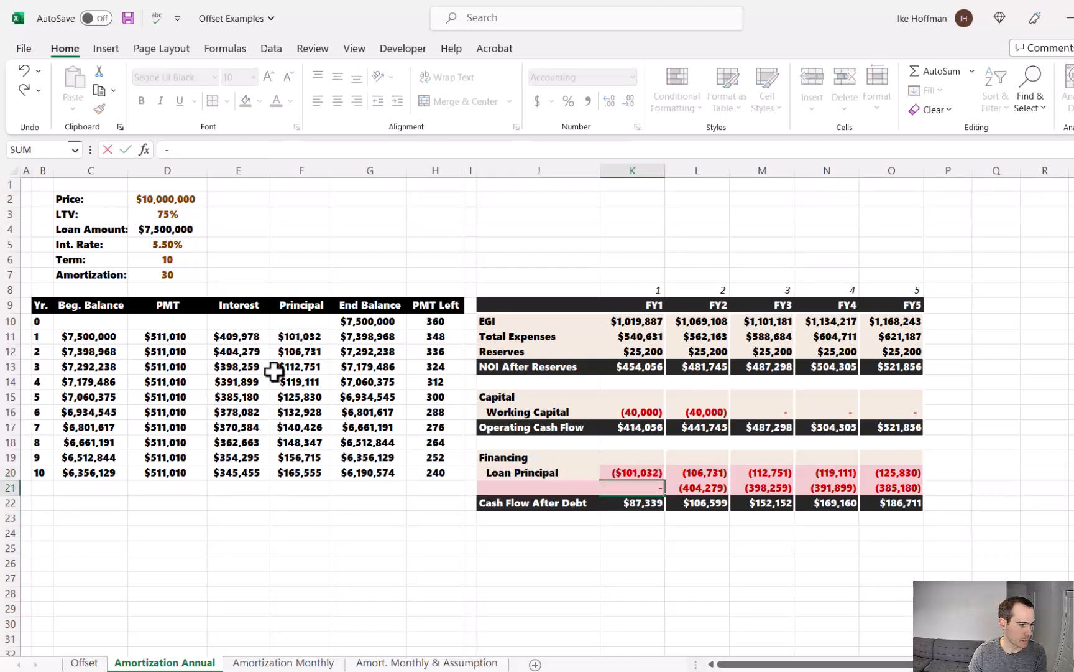
click(223, 338)
key(Return)
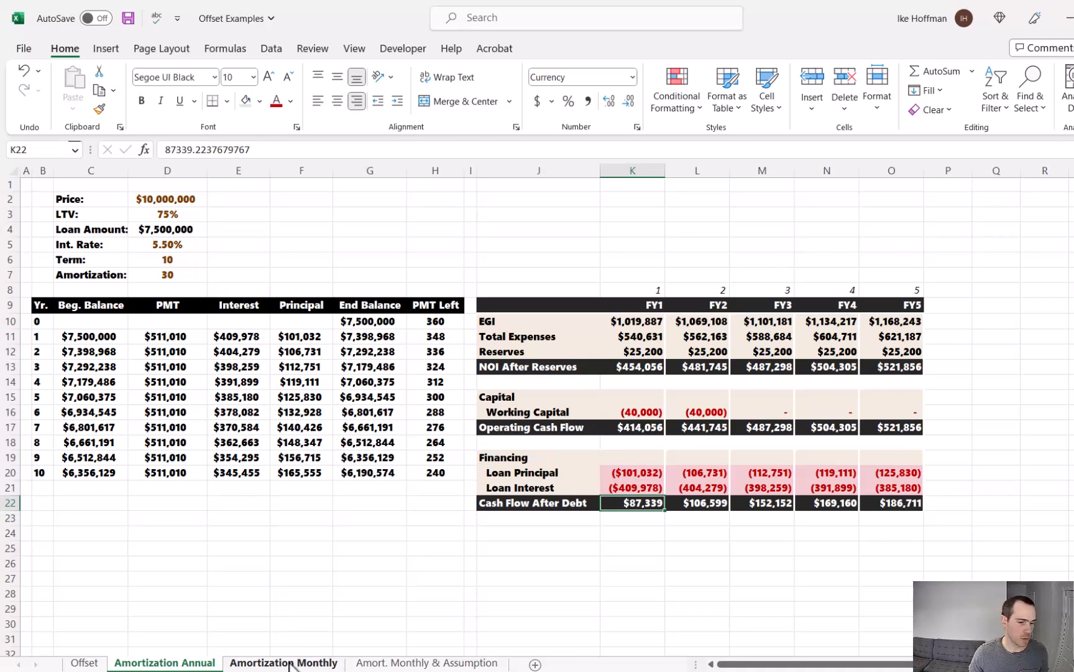
On the Amortization Monthly sheet, begin the FY1 Loan Principal formula in J20 with =-SUM(OFFSET( and the absolute reference $F$10
key(ctrl+Page_Down)
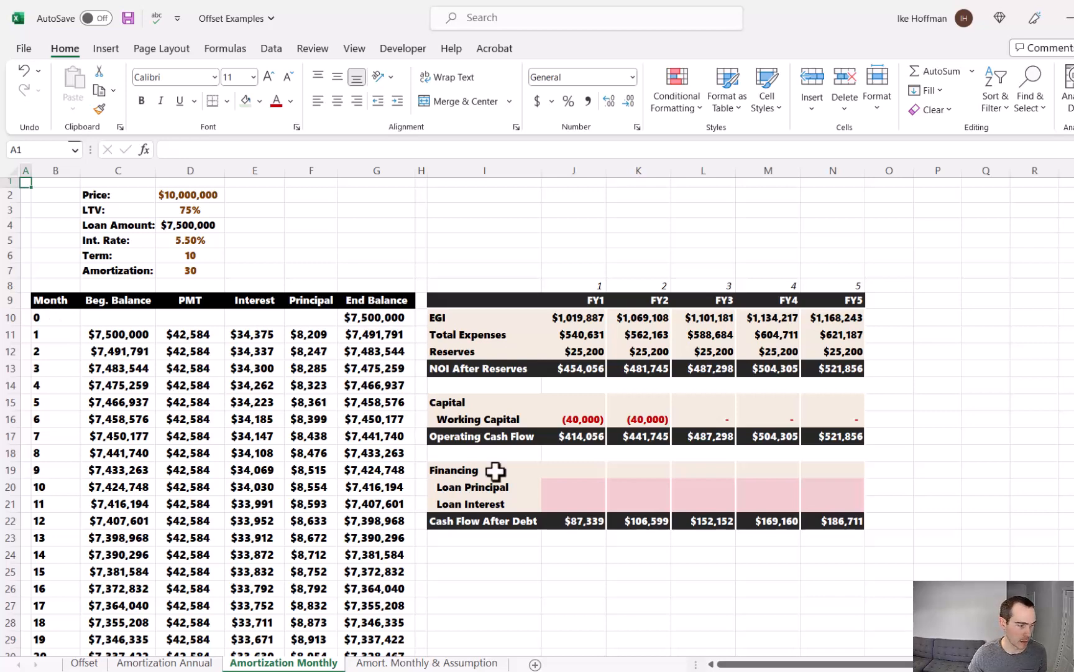
click(570, 487)
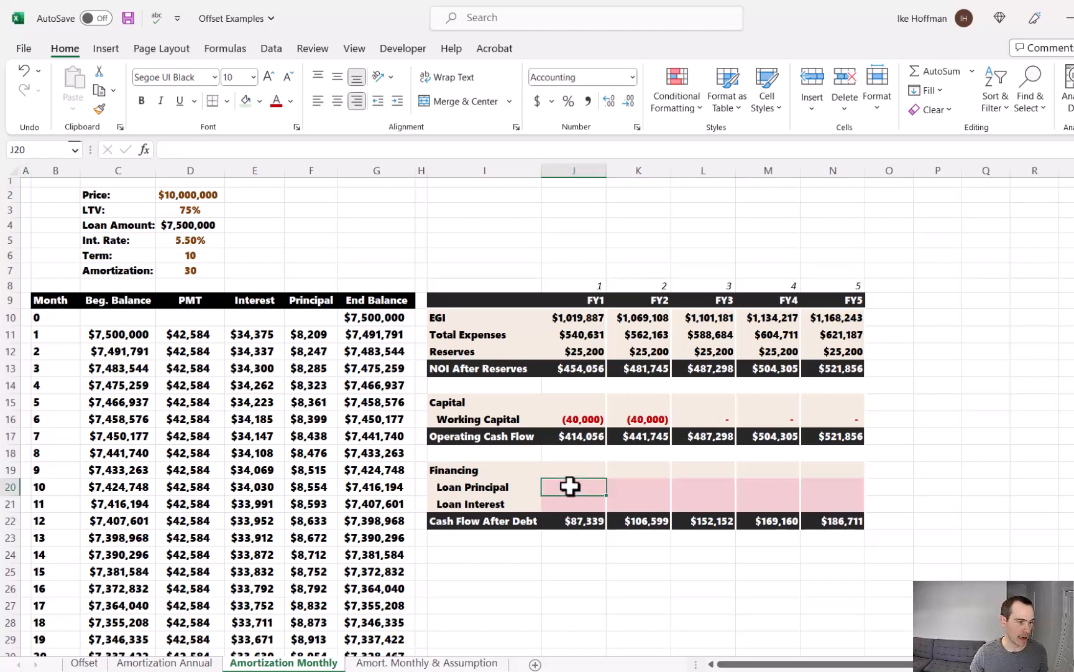
text(=)
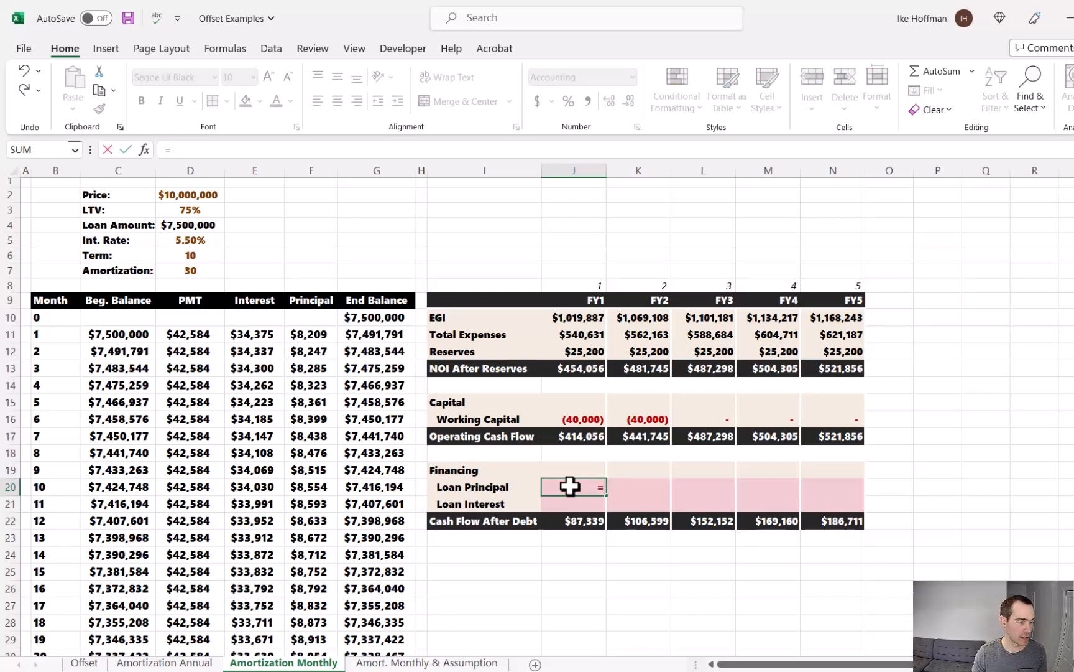
text(-sum()
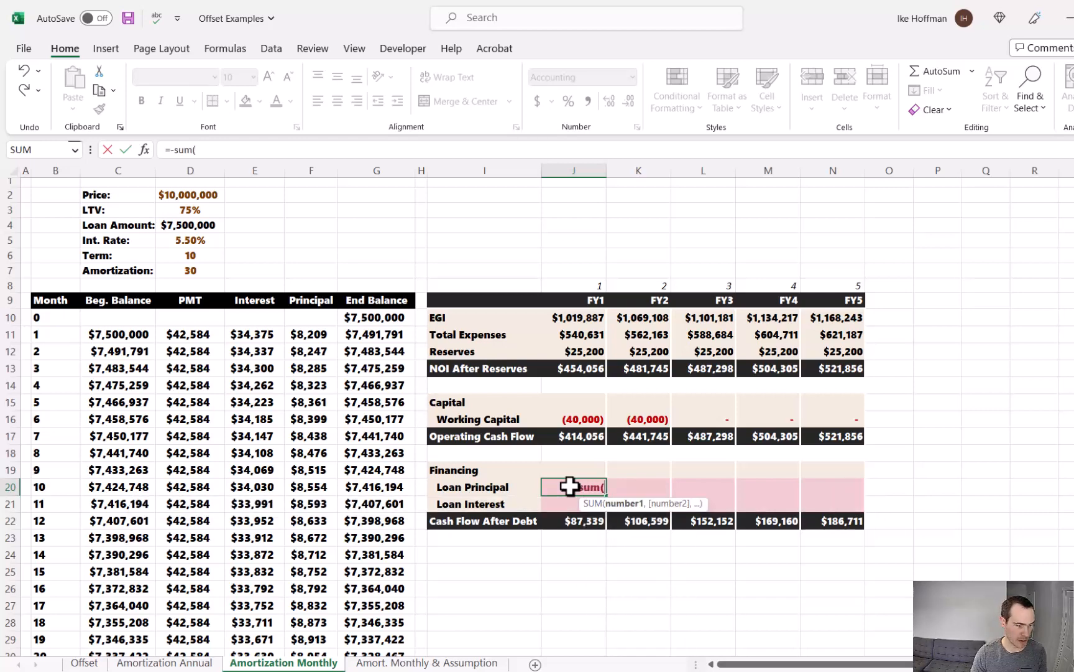
text(offset()
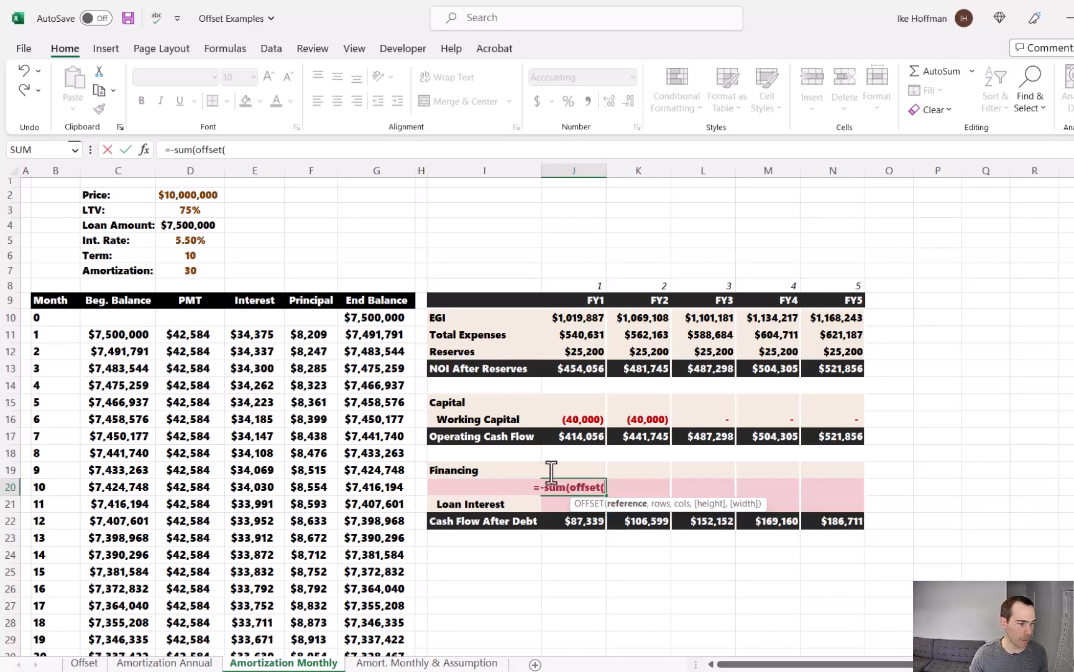
click(311, 319)
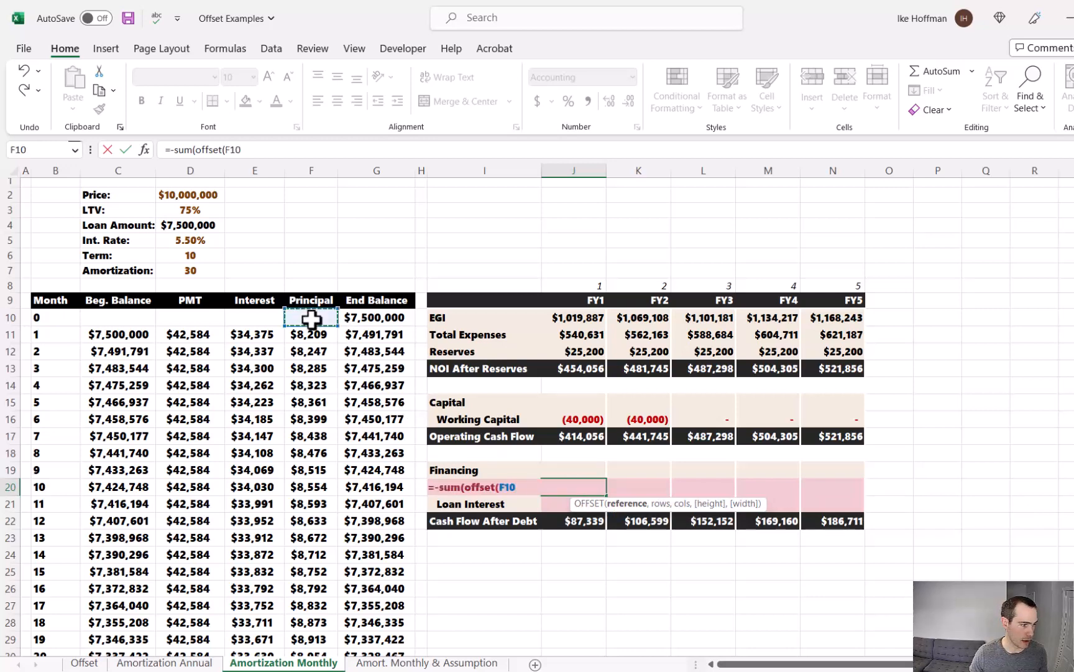
key(F4)
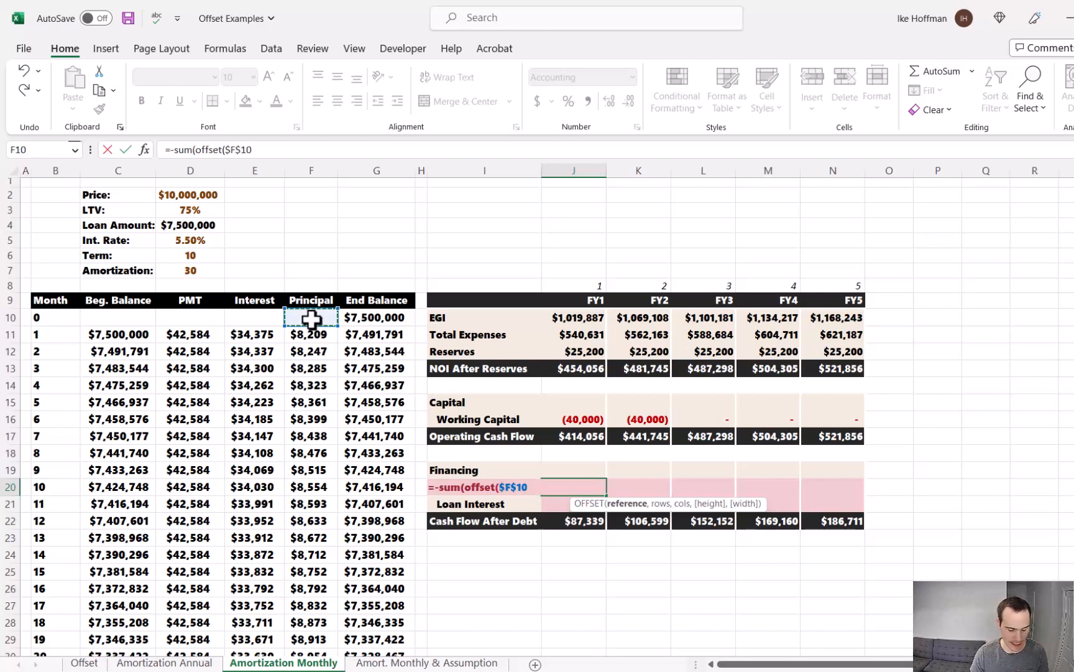
text(,)
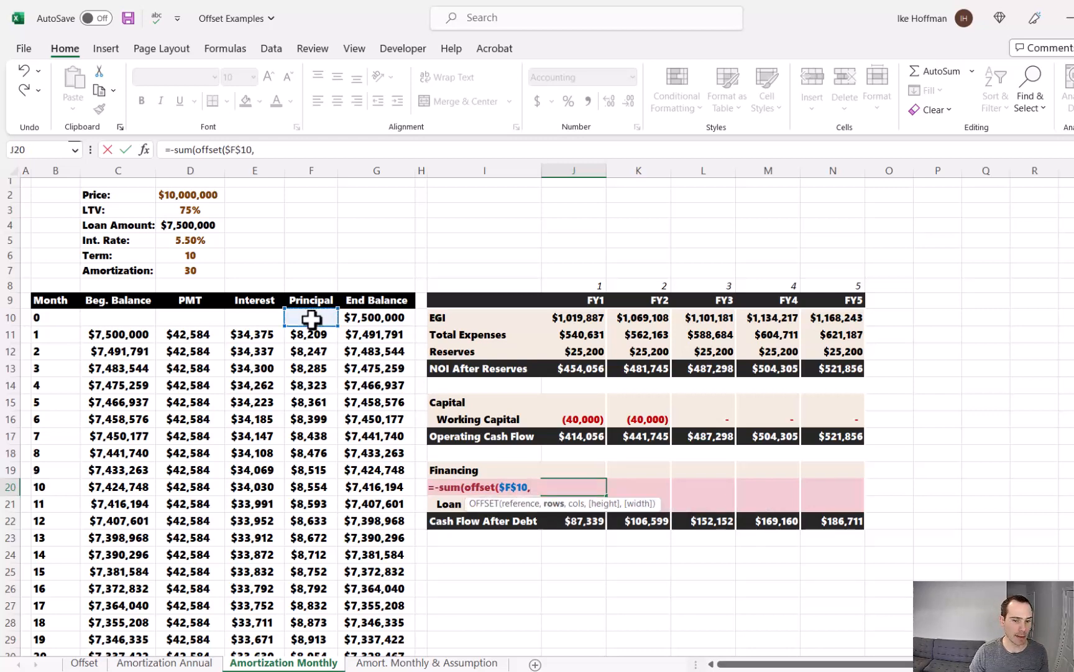
Set the OFFSET rows argument to J$8*12-12+1, locking only the row of the year number reference
click(595, 284)
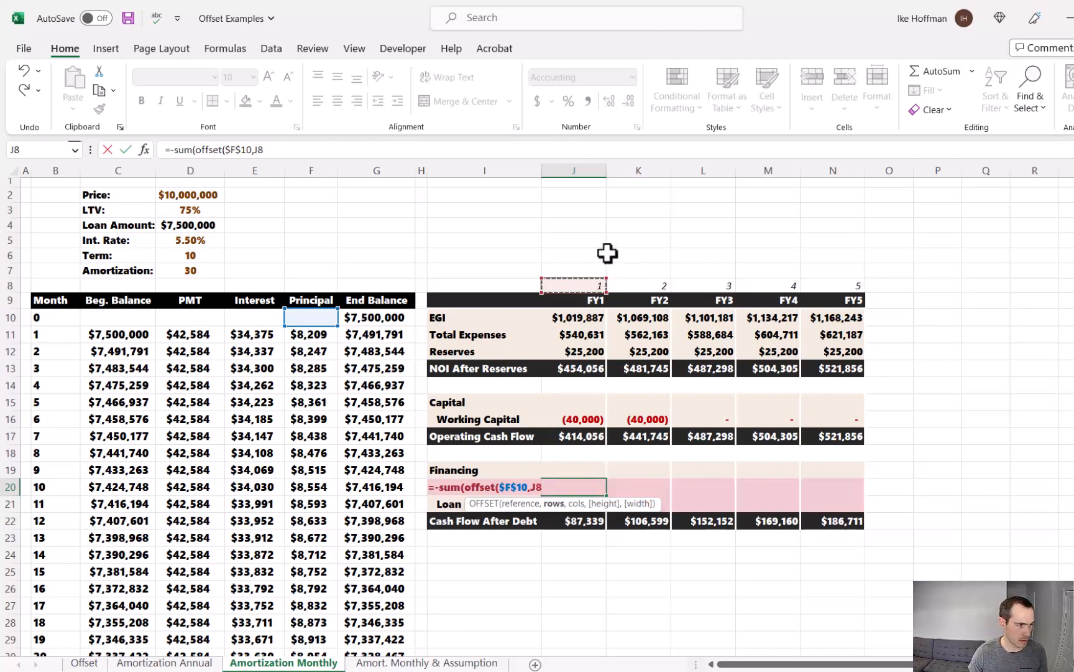
key(F4)
key(F4)
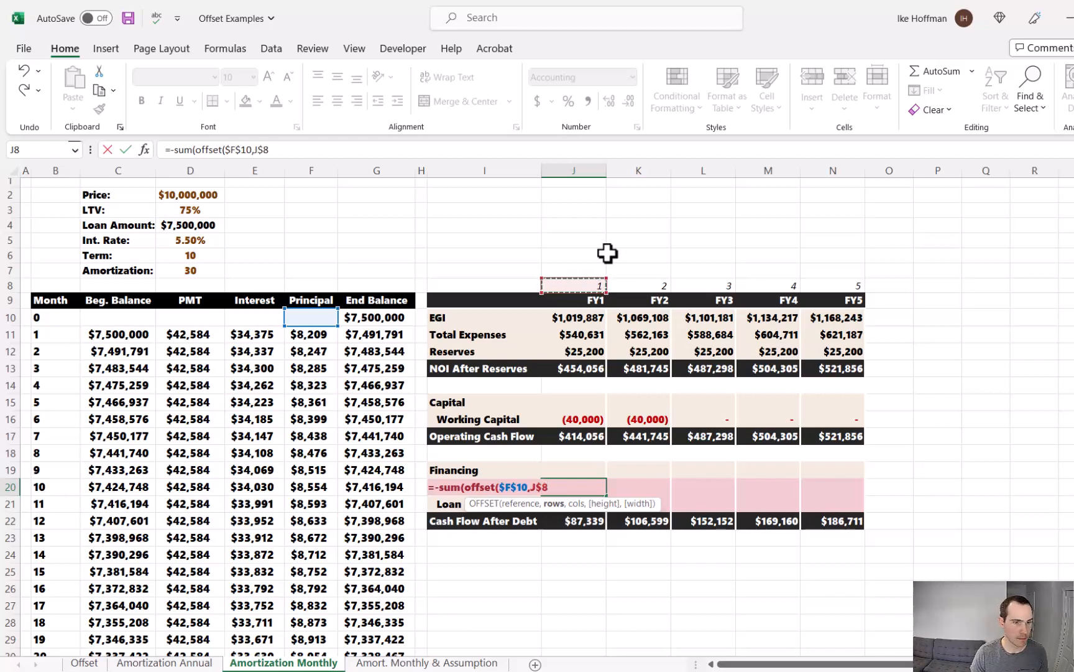
text(*12)
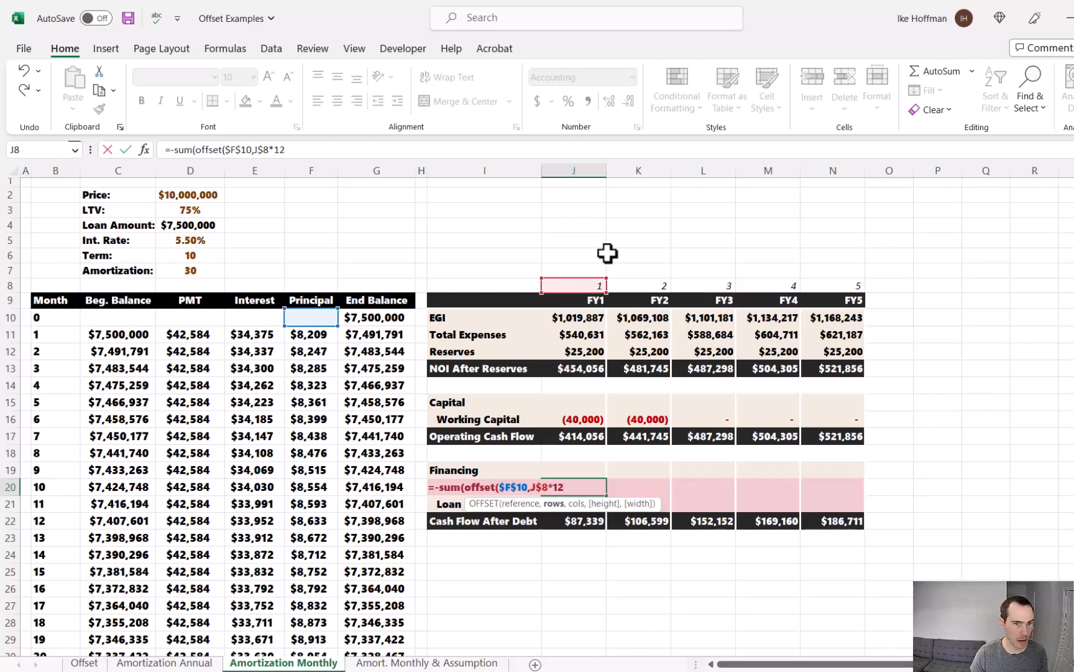
text(-)
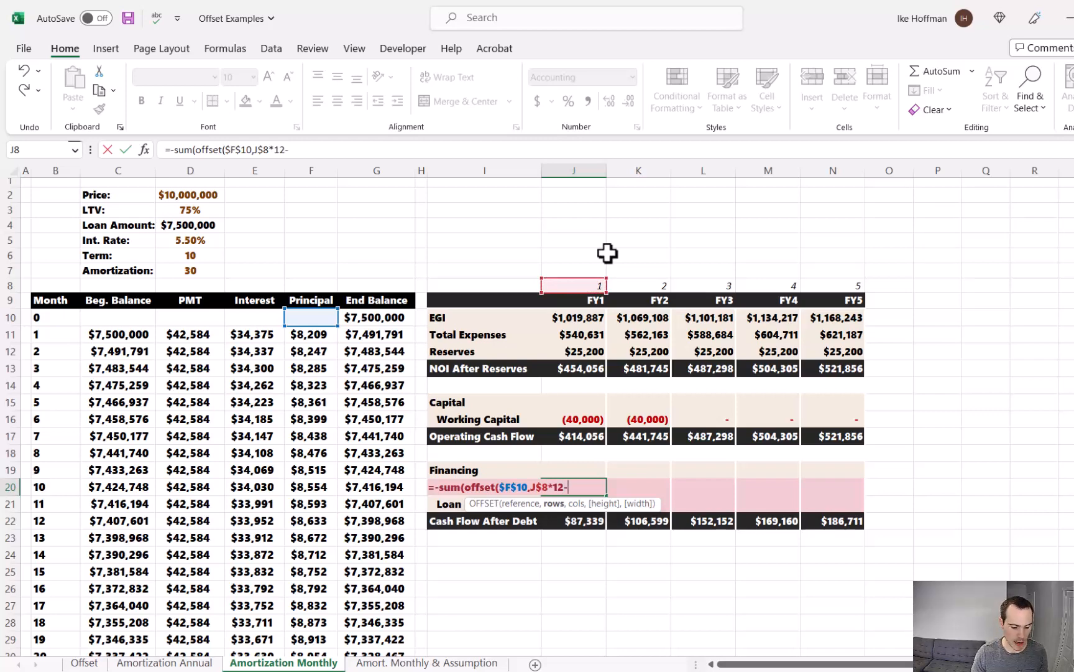
text(12+)
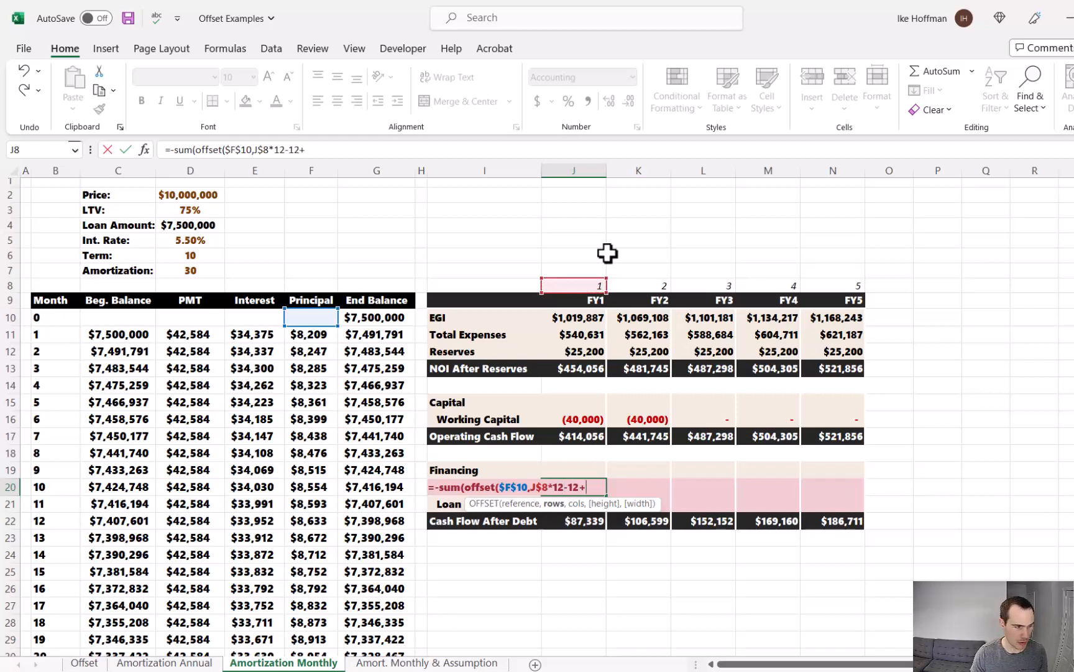
text(1,)
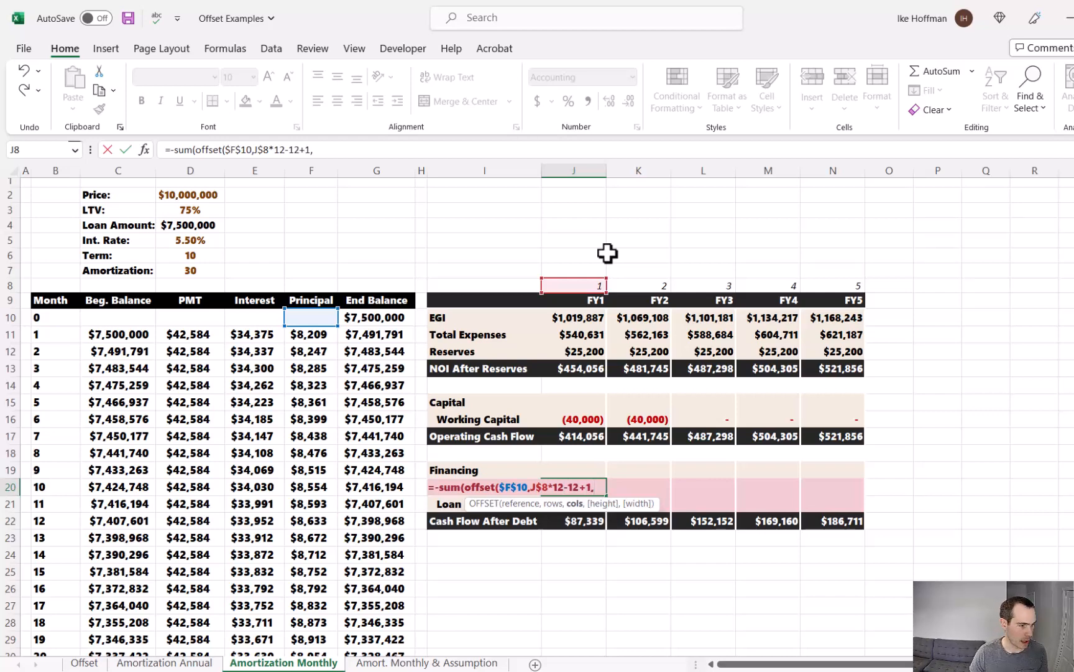
Leave the cols argument empty, set the height to 12 with no width, and complete the formula as =-SUM(OFFSET($F$10,J$8*12-12+1,,12,))
text(,)
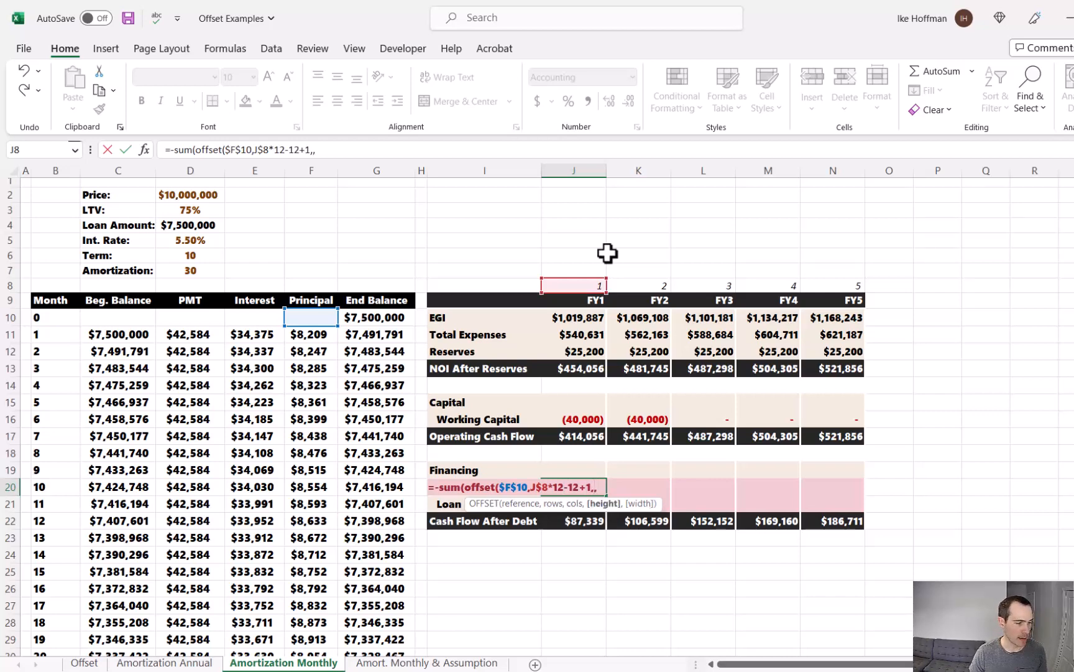
text(12)
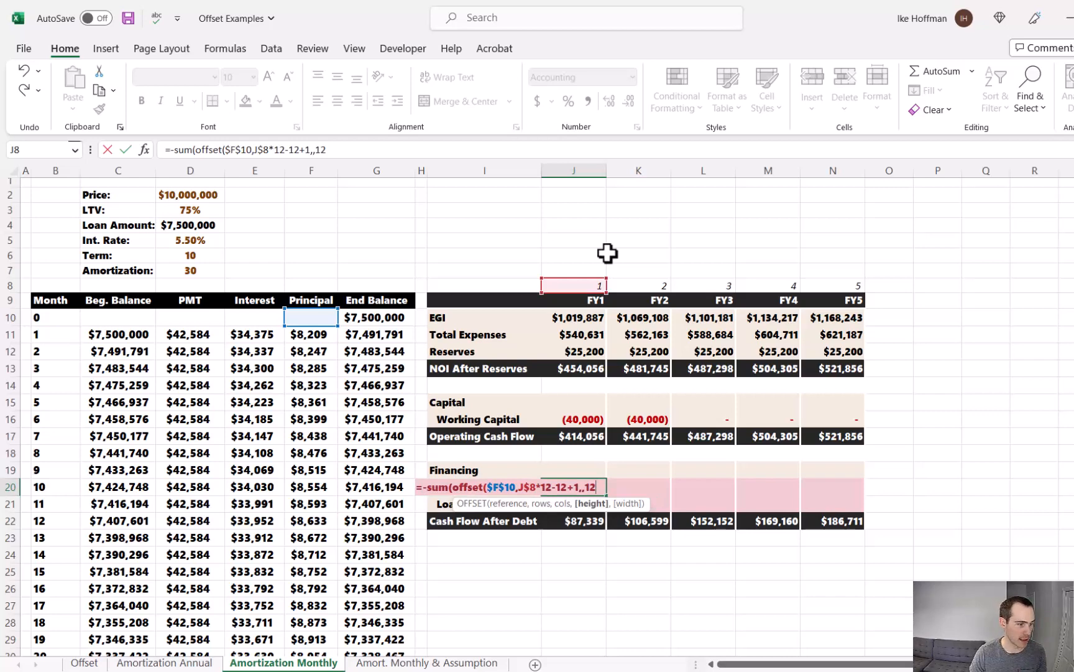
text(,)
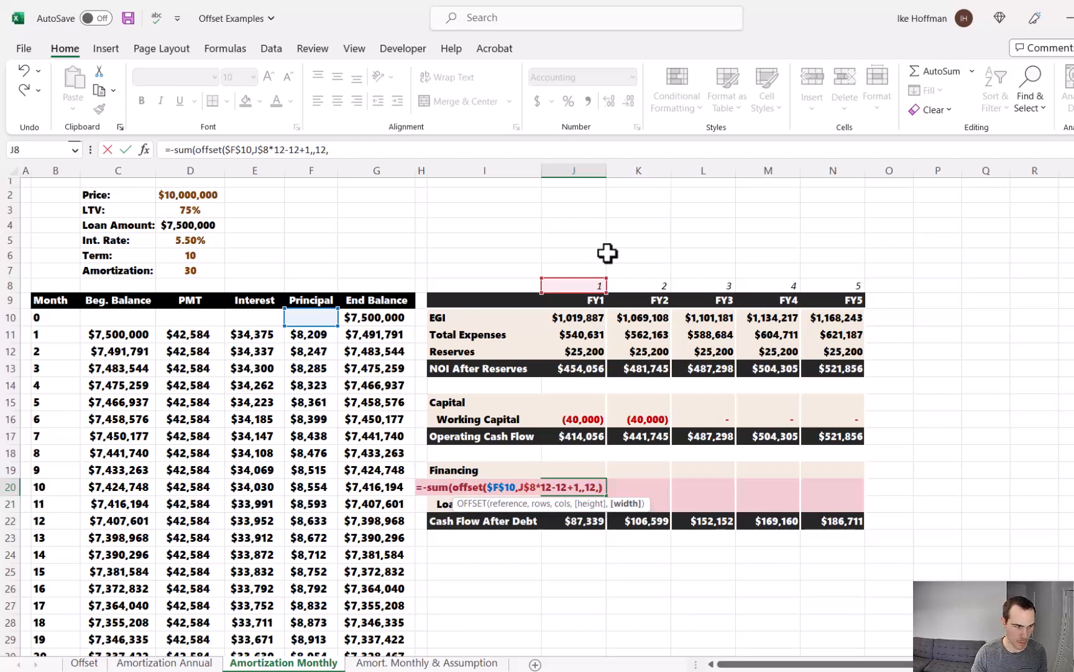
key(Return)
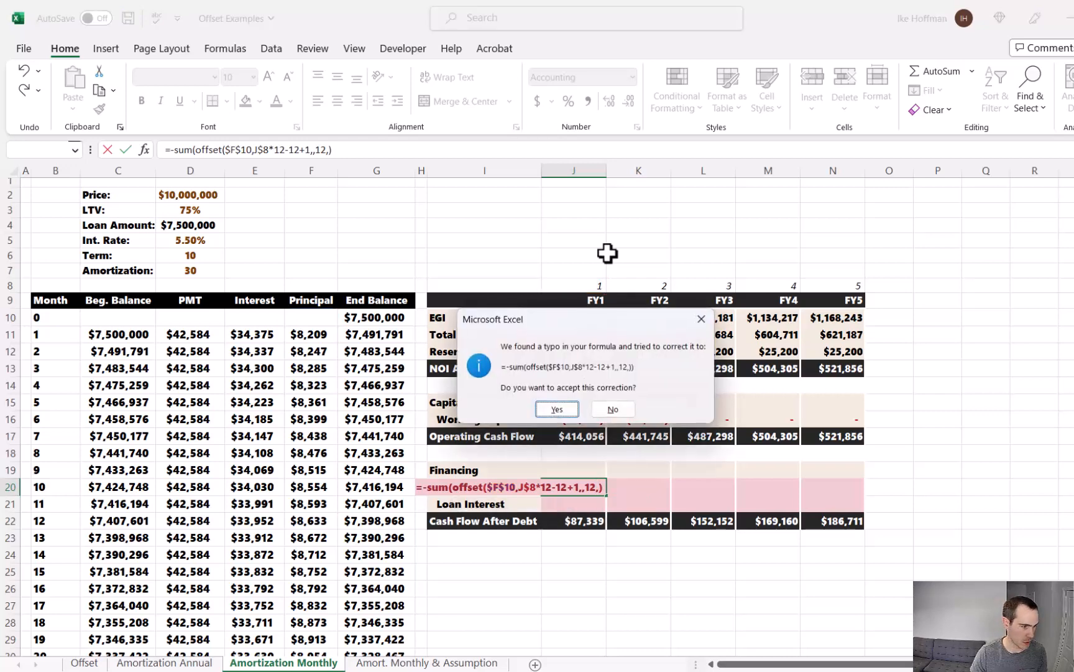
click(557, 407)
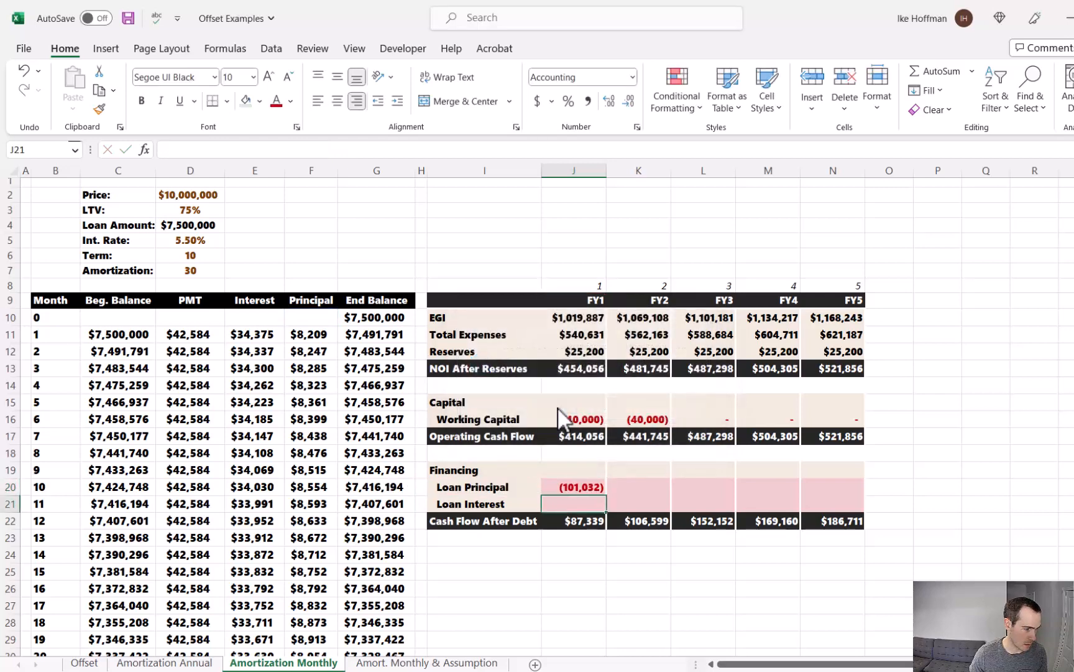
Examine the rows argument of the J20 formula and compare its result with the sum of the first 12 months' Principal in F11:F22
click(588, 484)
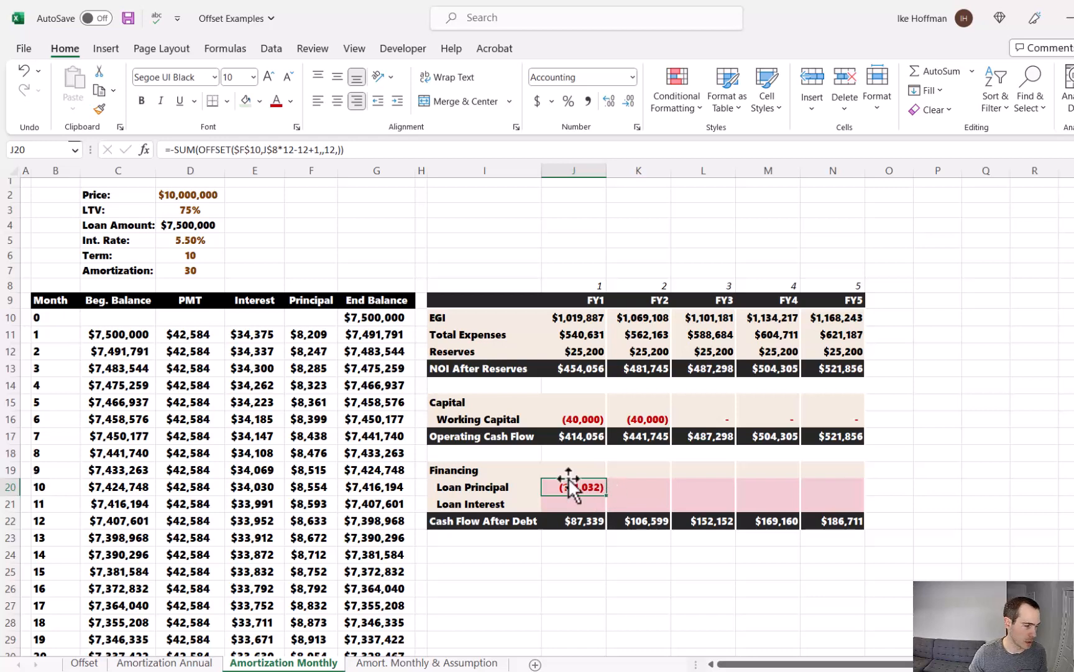
drag(321, 150, 267, 149)
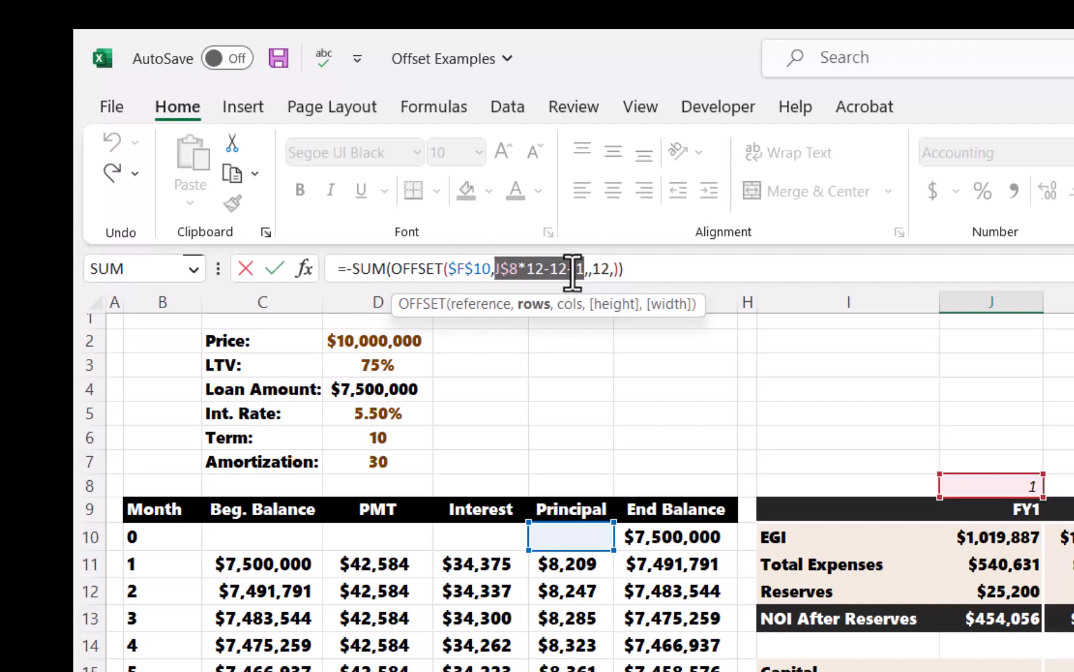
click(573, 563)
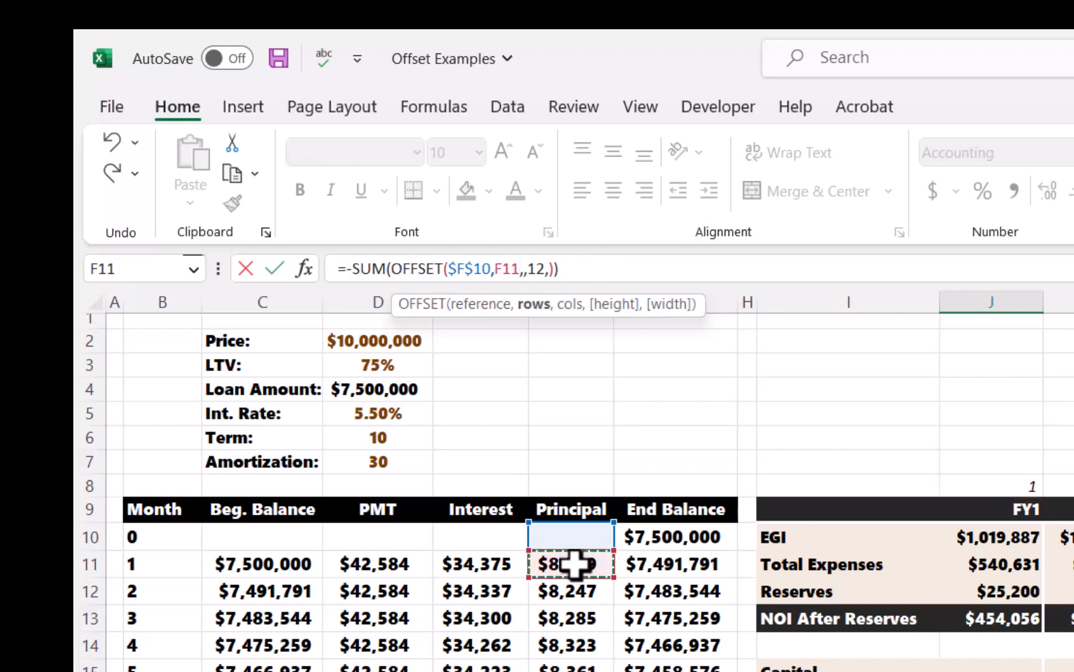
key(Escape)
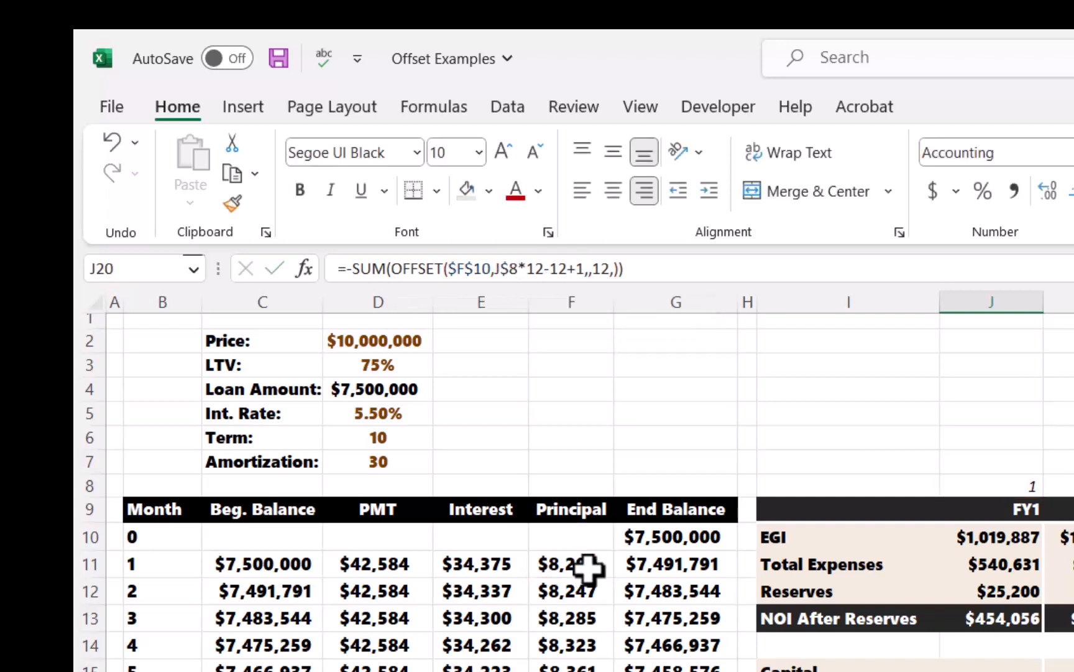
click(586, 566)
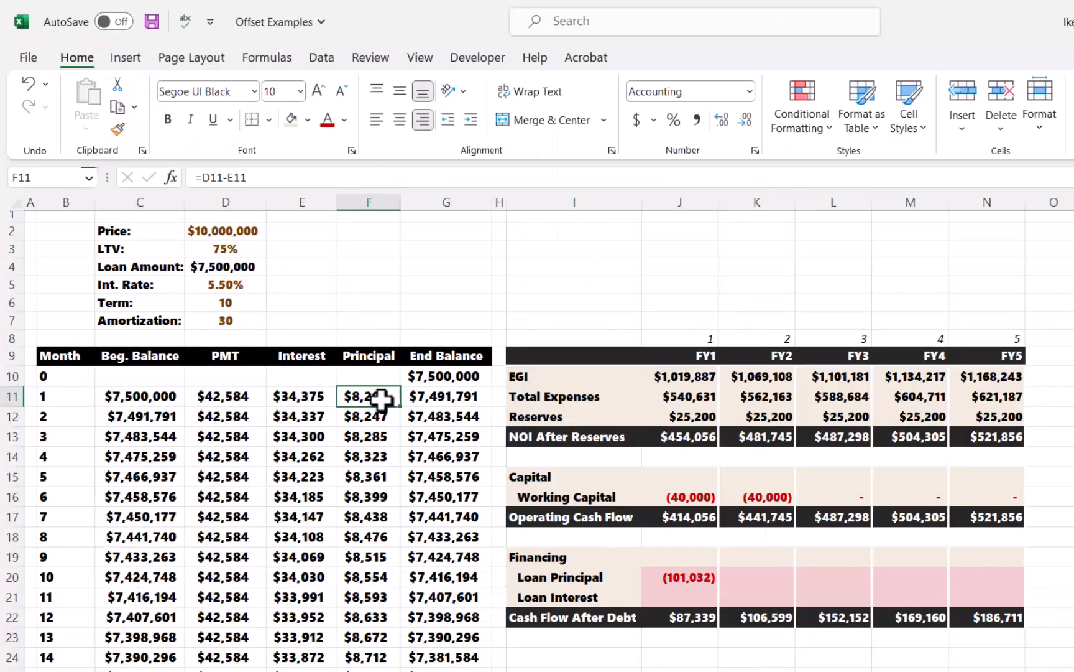
mouse_move(587, 566)
mouse_down()
mouse_move(576, 646)
mouse_move(373, 528)
mouse_move(371, 610)
mouse_up()
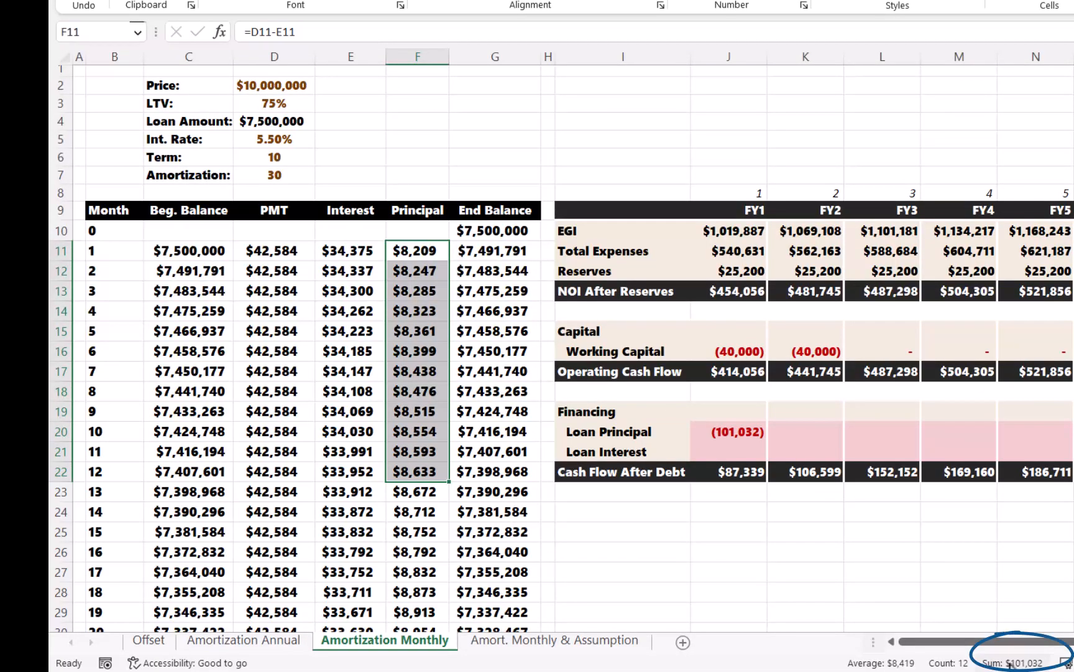
Fill the J20 Loan Principal formula across to N20 and check K20 against the sum of months 13 to 24 in F23:F34
click(749, 432)
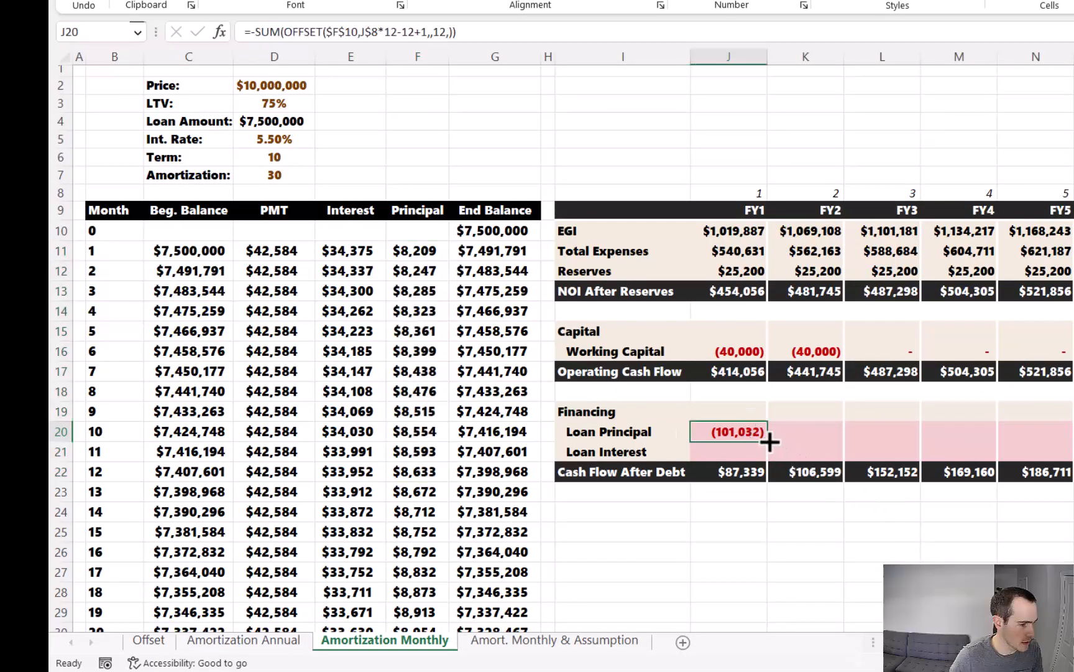
drag(769, 441, 1060, 429)
click(817, 431)
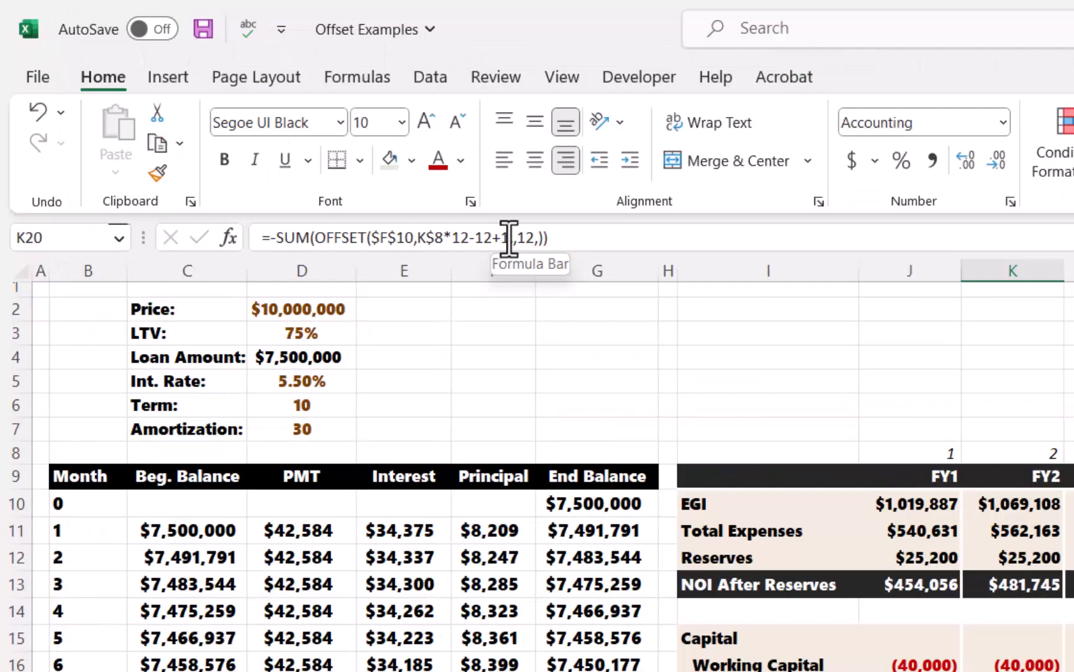
click(431, 31)
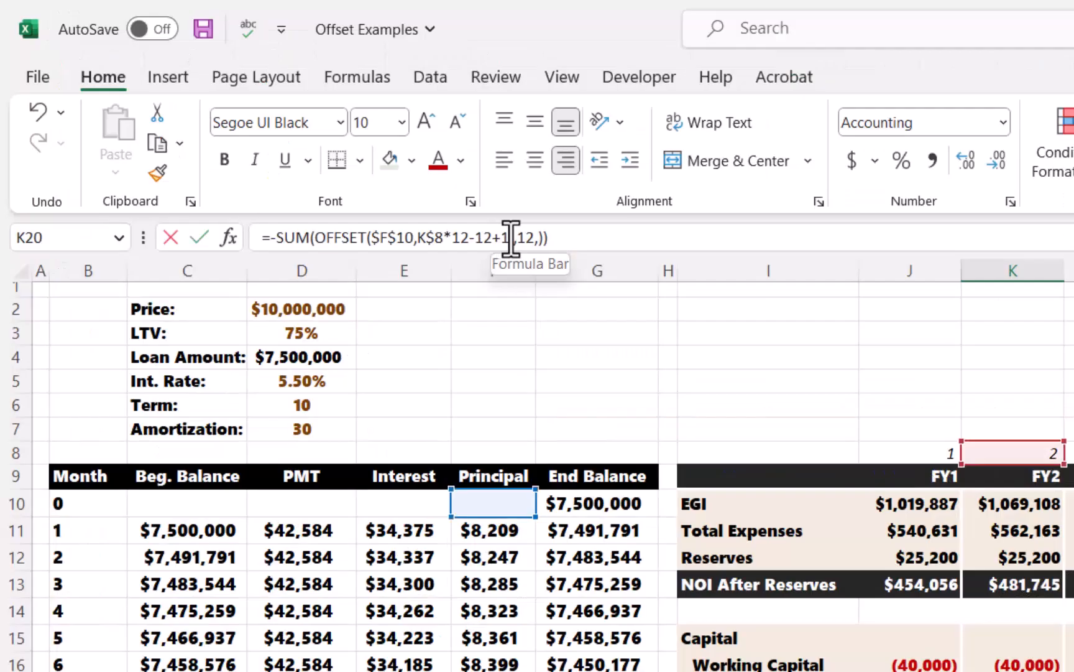
drag(511, 238, 422, 239)
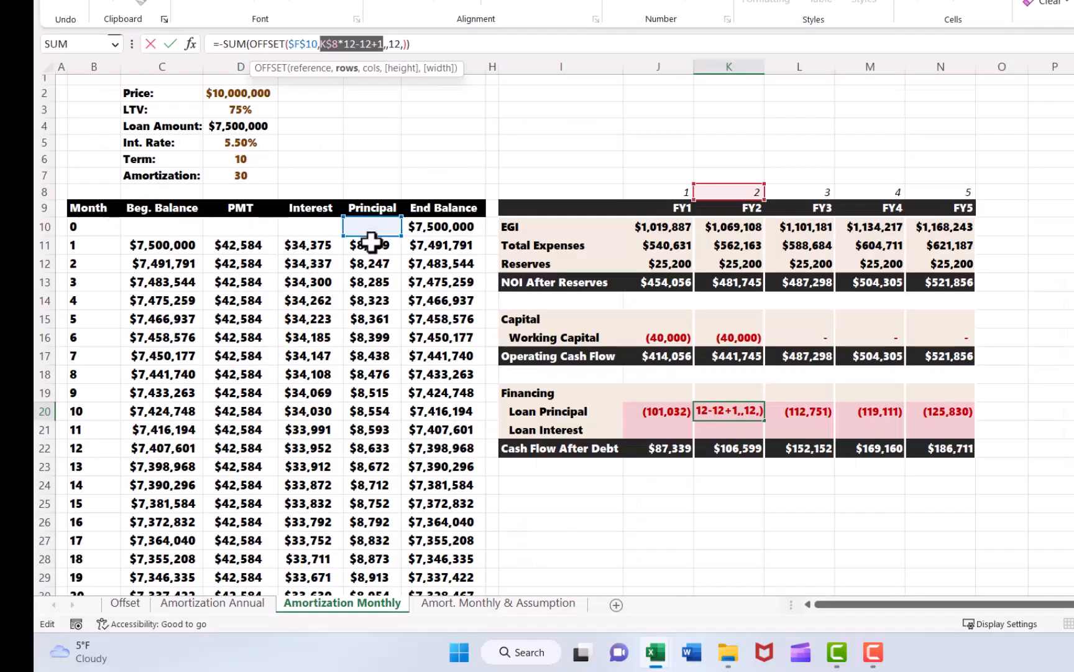
click(361, 465)
key(Escape)
drag(362, 465, 381, 561)
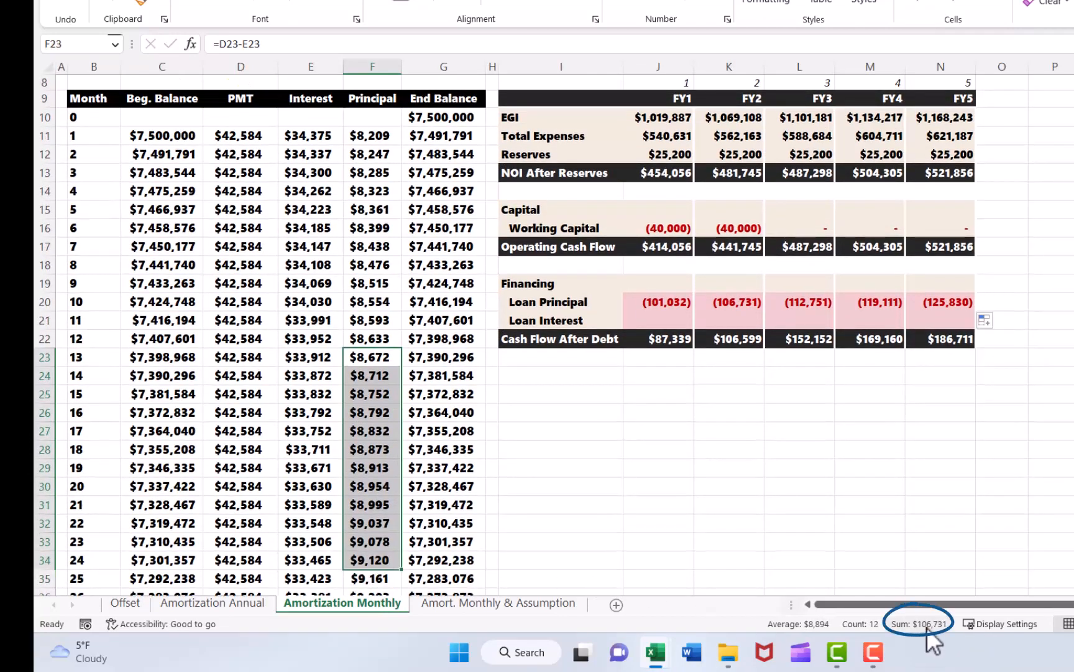
scroll(709, 385, up, 2)
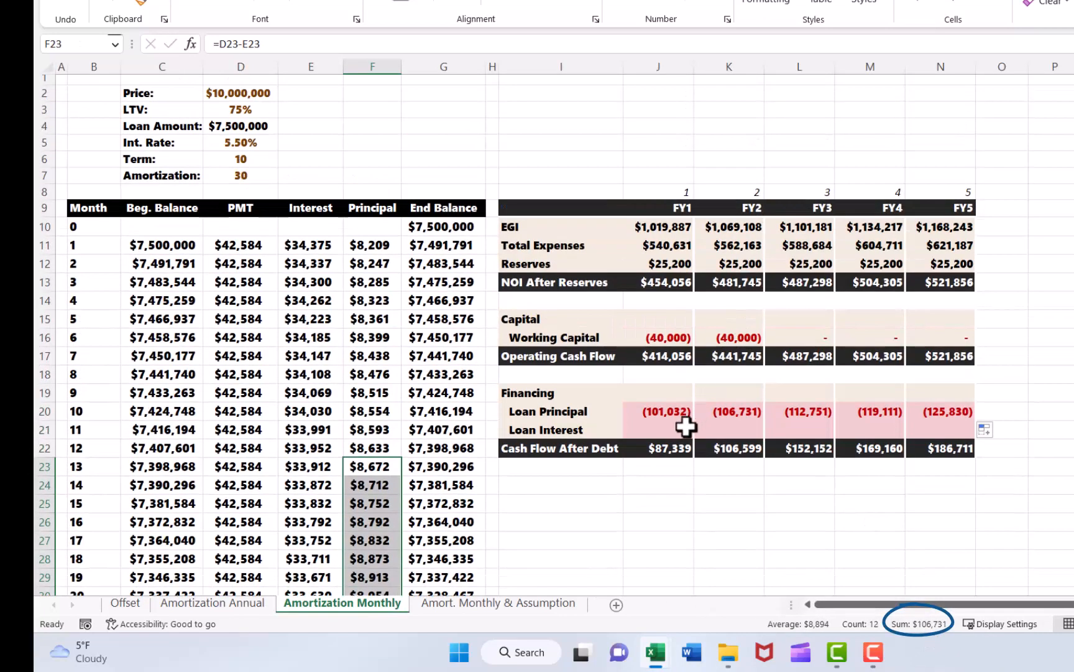
Copy the Loan Principal formula from J20 into the FY1 Loan Interest cell J21
click(686, 427)
key(ctrl+c)
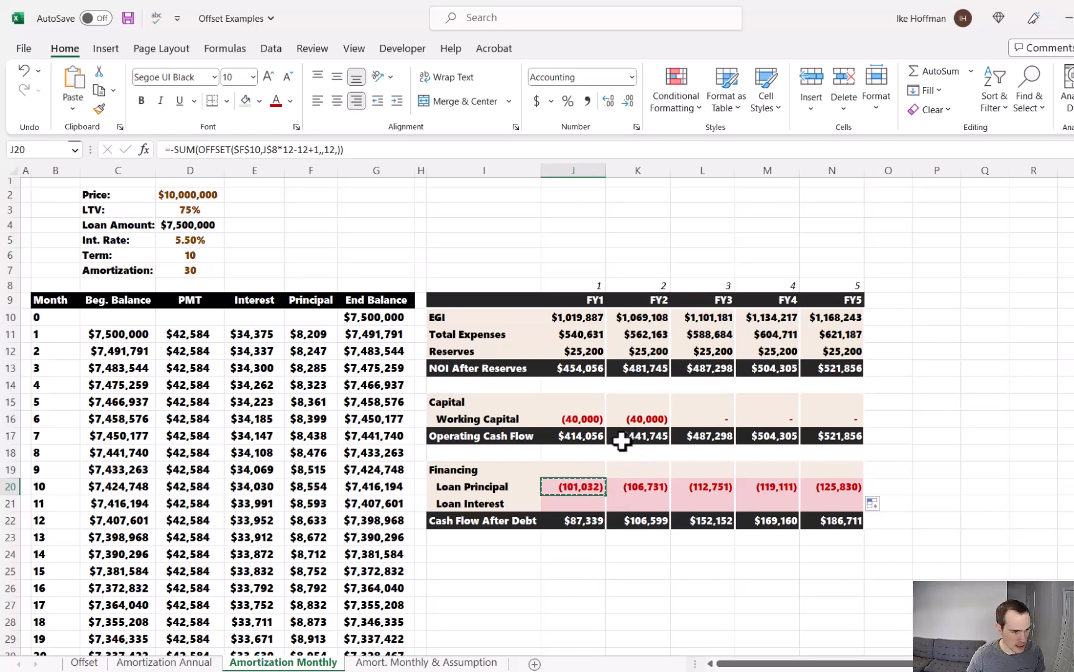
click(599, 502)
key(ctrl+v)
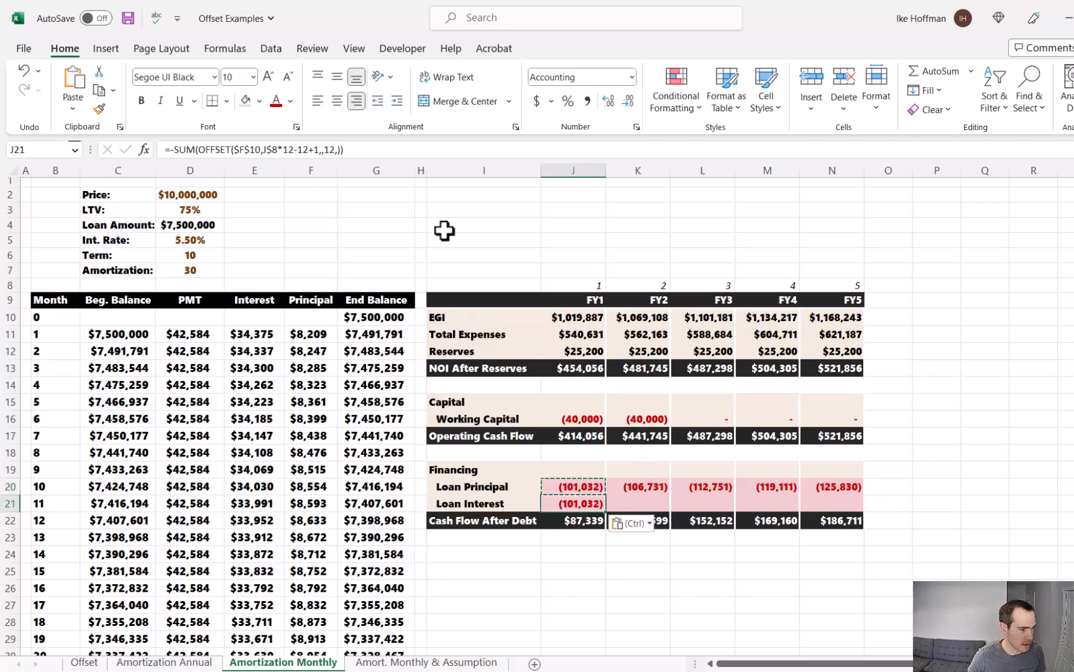
Change the OFFSET reference in J21 to $E$10 in the Interest column and fill the formula across to N21
key(F2)
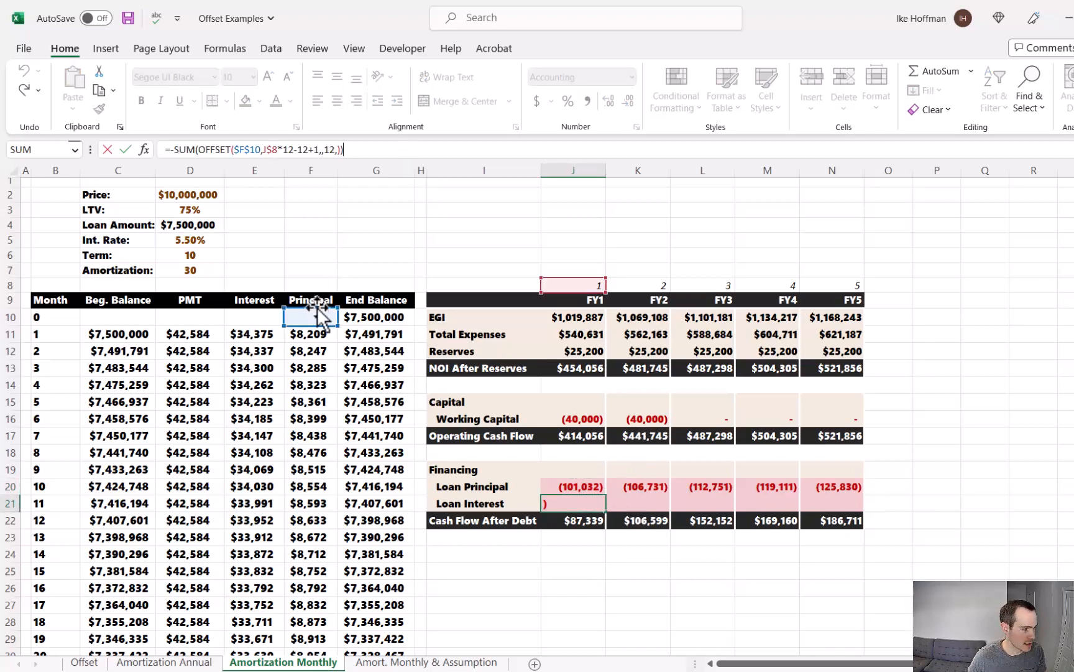
drag(311, 307, 268, 318)
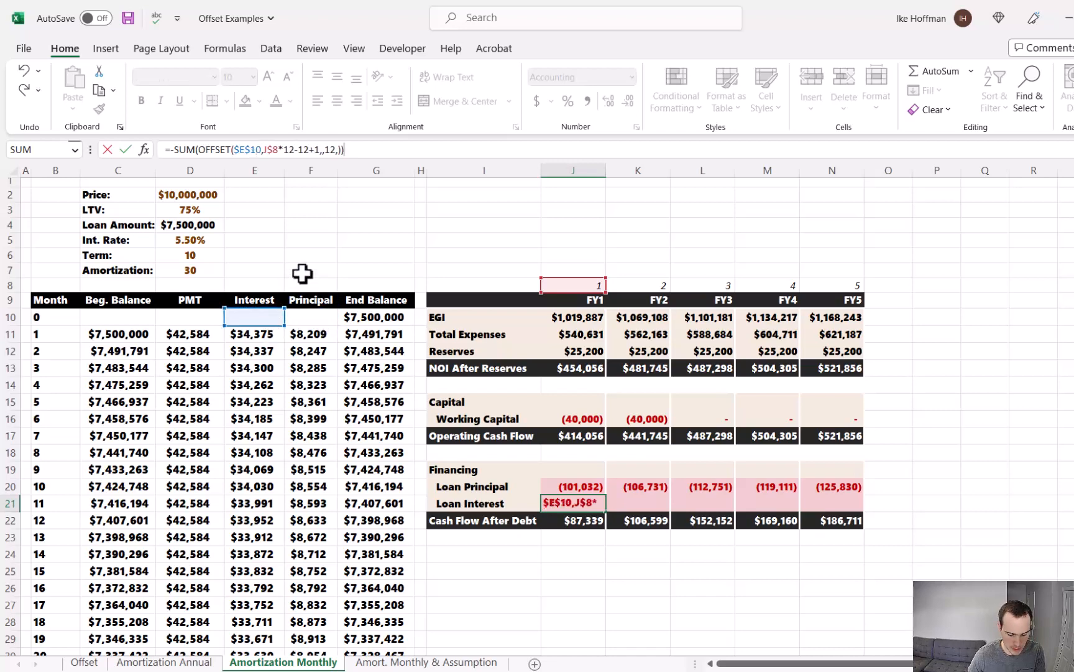
key(Return)
click(574, 497)
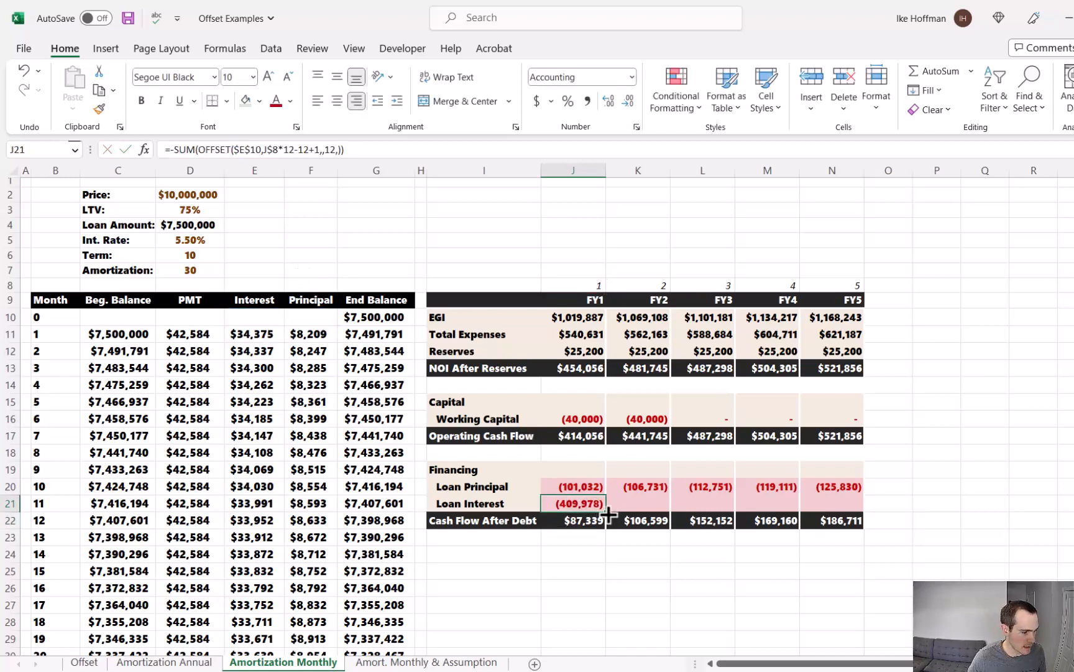
drag(607, 509, 855, 524)
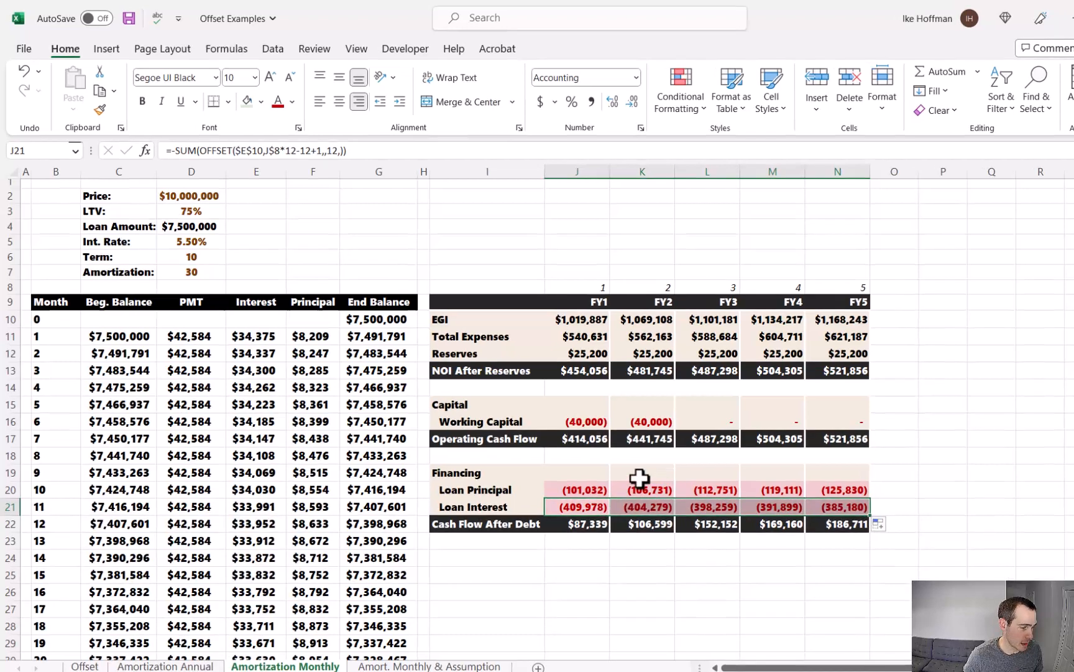
Go to the Amort. Monthly & Assumption sheet and set the Assumption Month to 8
key(ctrl+Page_Down)
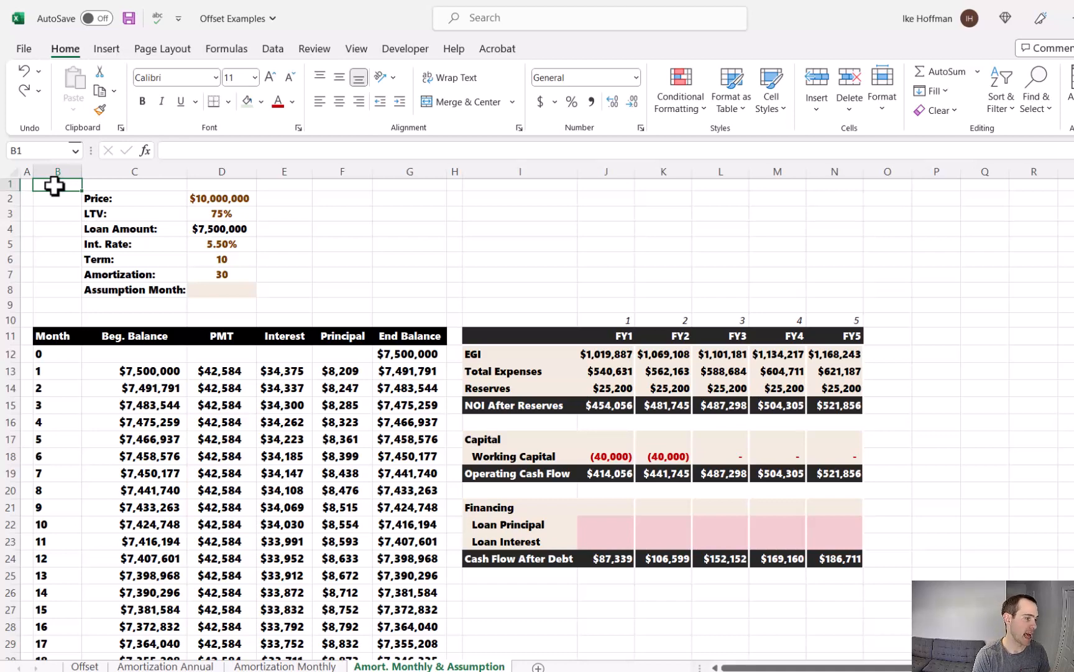
click(231, 287)
text(8)
click(248, 339)
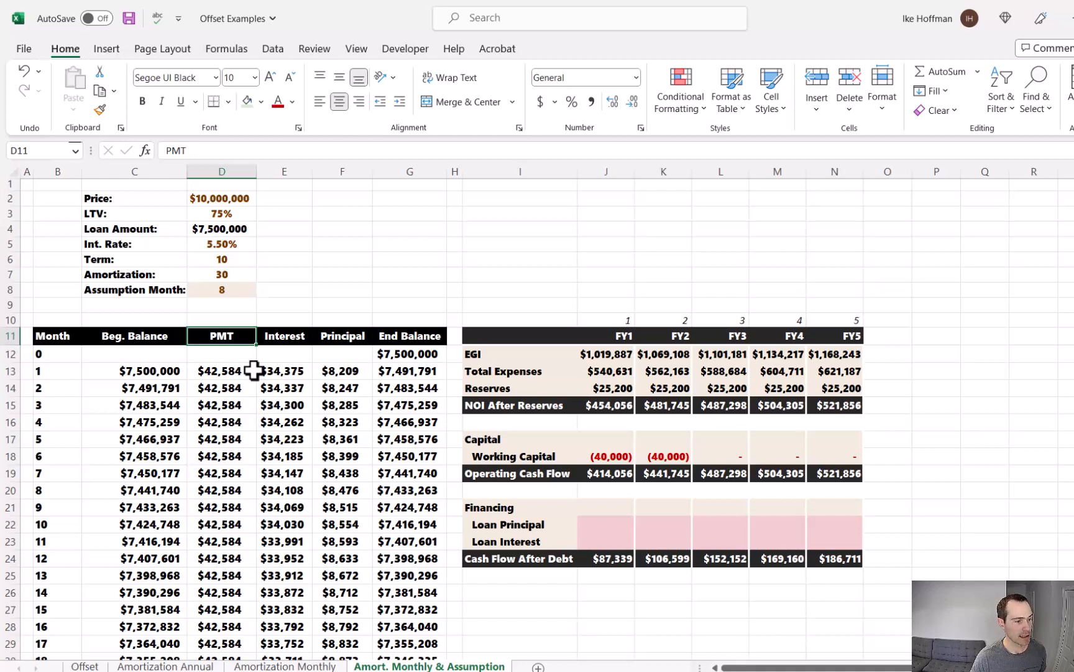
Shade the amortization rows for months 0 to 7 (B12:G19) with a light pink fill
drag(45, 352, 415, 467)
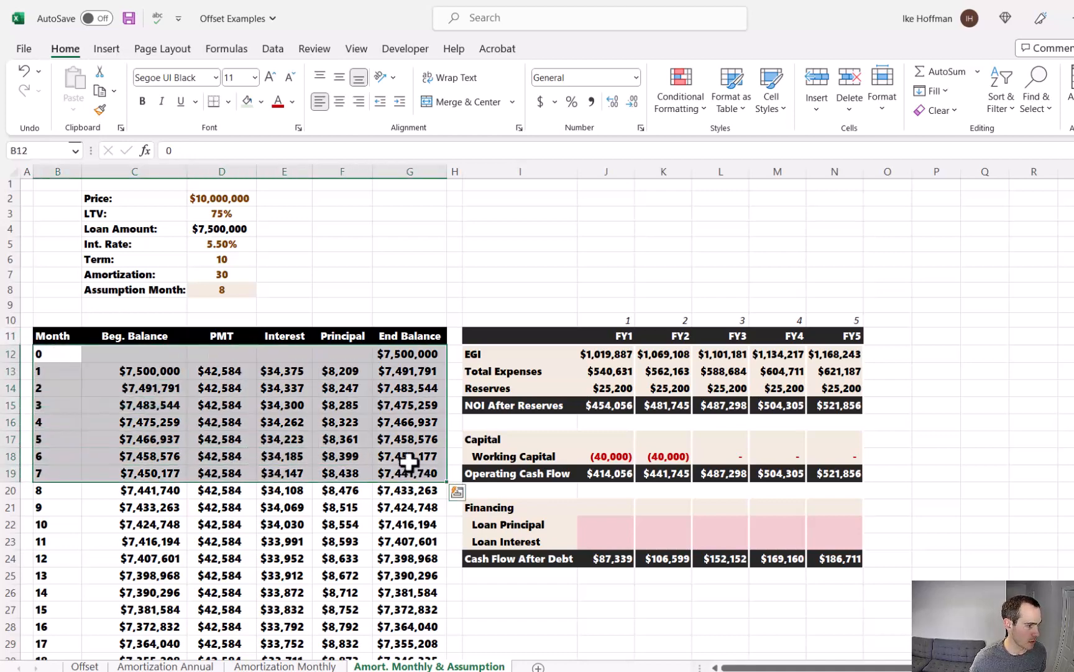
click(261, 101)
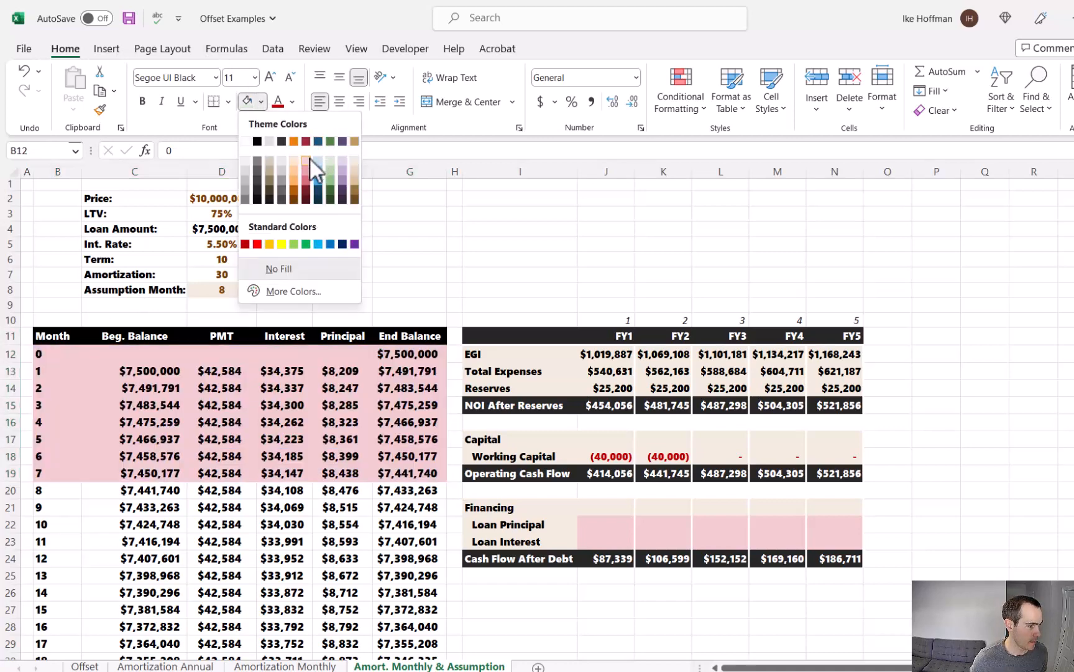
click(309, 160)
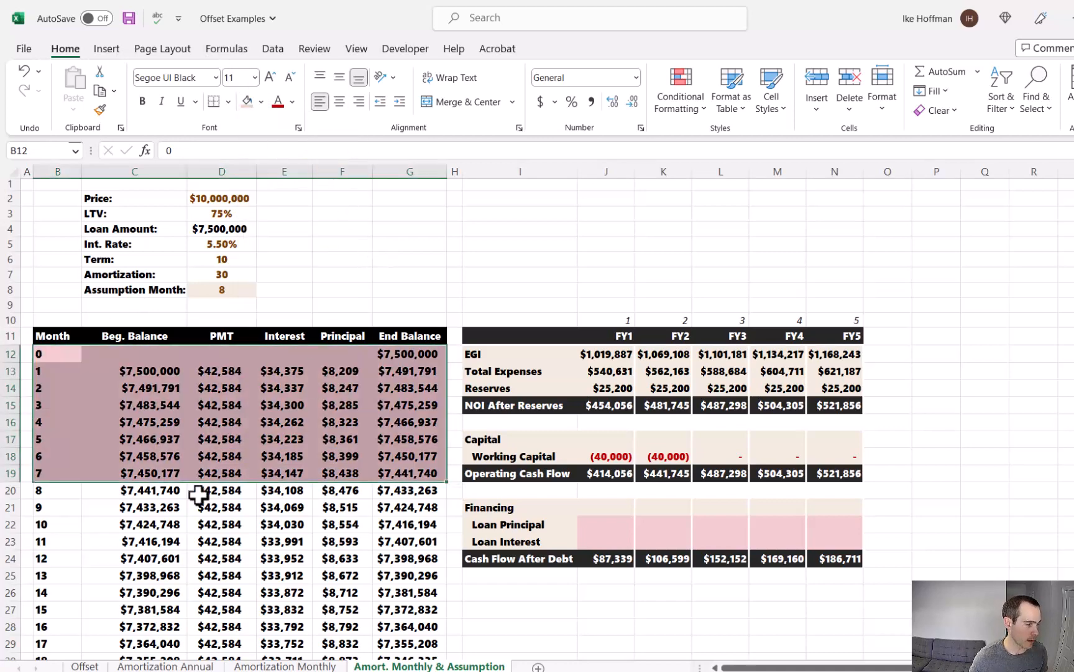
Shade the amortization row for month 8 (B20:G20) with a light green fill
click(50, 492)
drag(50, 492, 408, 494)
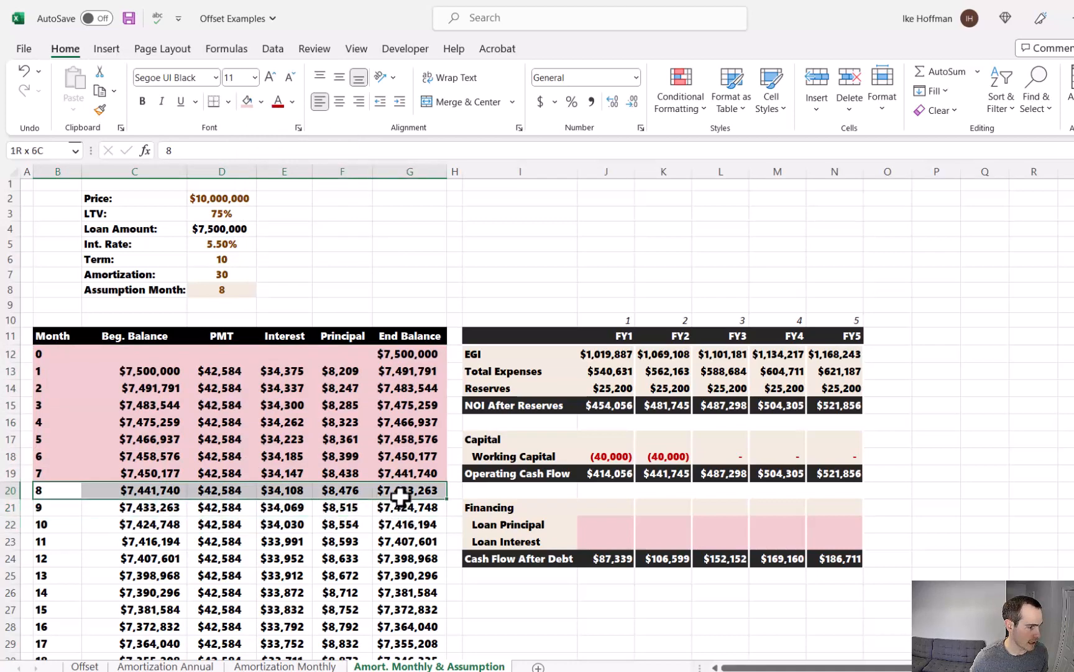
click(260, 103)
click(352, 159)
Examine the 12 months of Principal starting at month 8 in F20:F31 and the Assumption Month in D8
scroll(348, 447, down, 1)
click(349, 447)
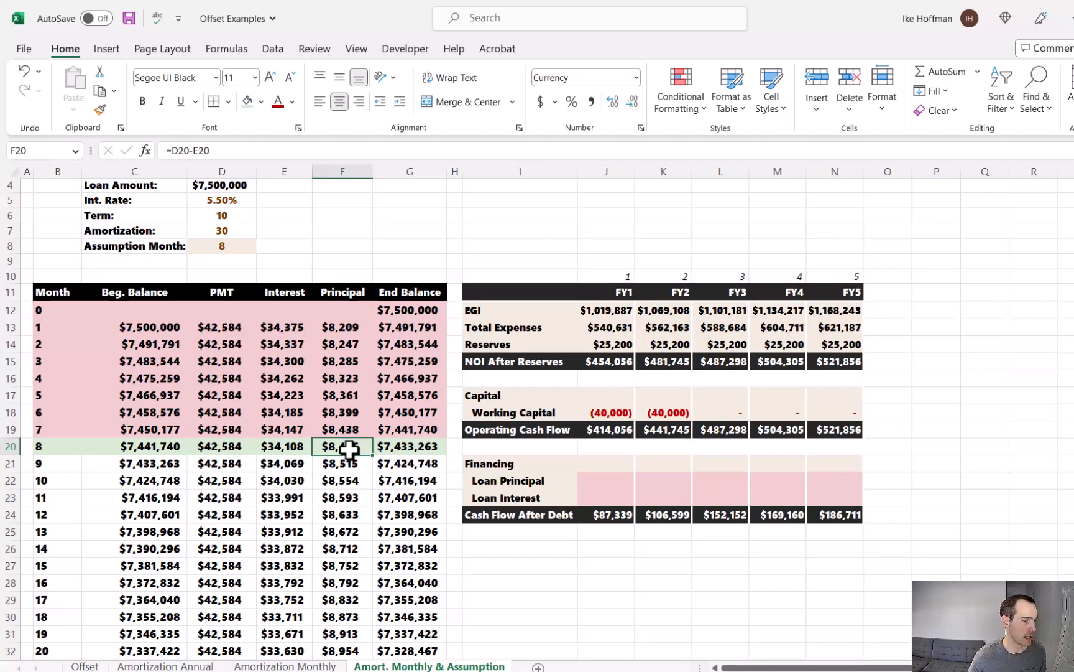
drag(350, 448, 361, 614)
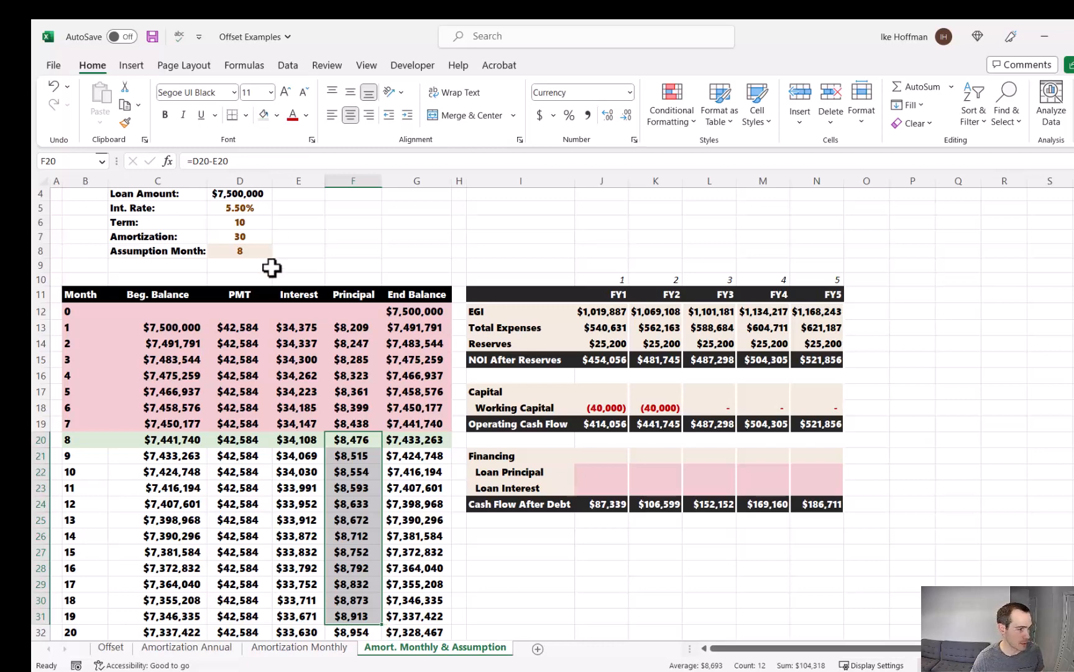
click(256, 249)
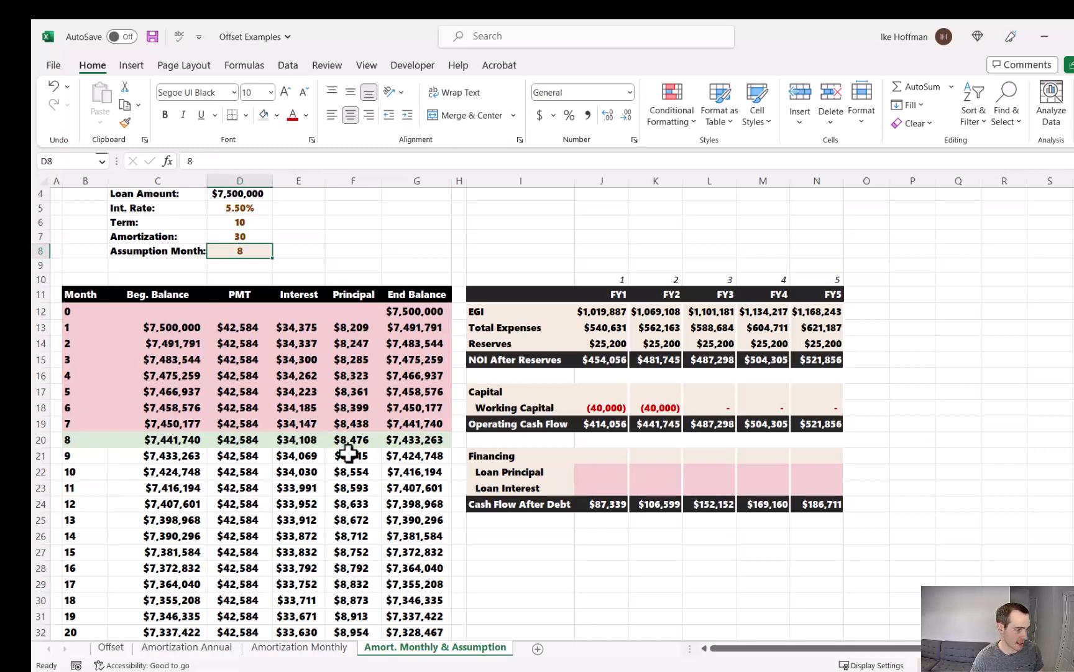
Start the FY1 Loan Principal formula in J22 as =-sum(offset( with the absolute reference $F$12
click(601, 470)
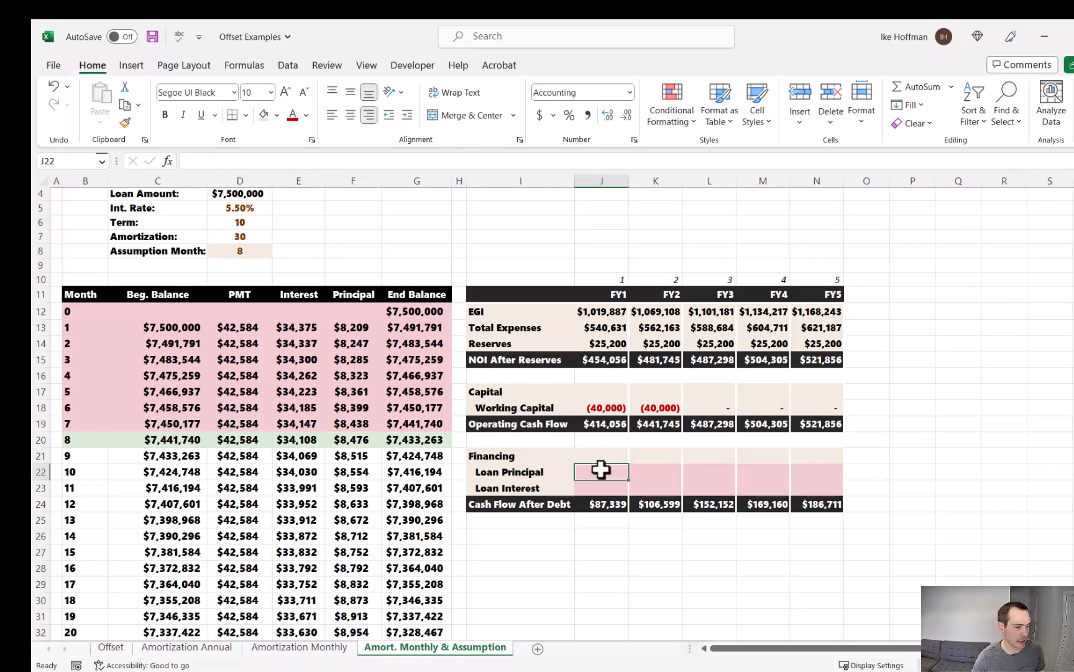
text(=)
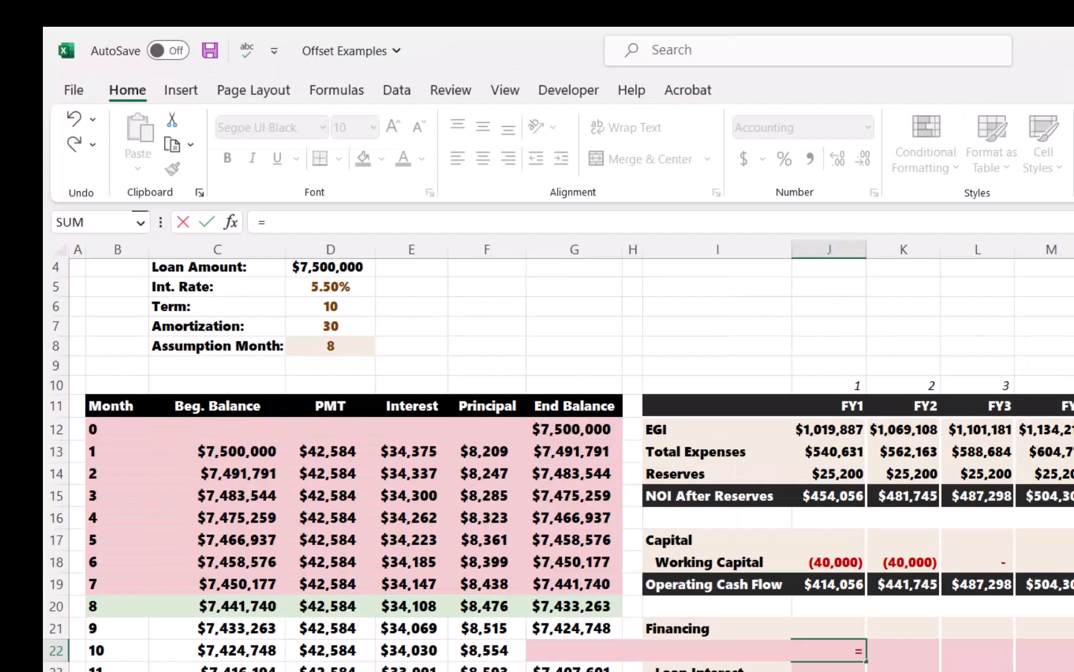
text(-sum)
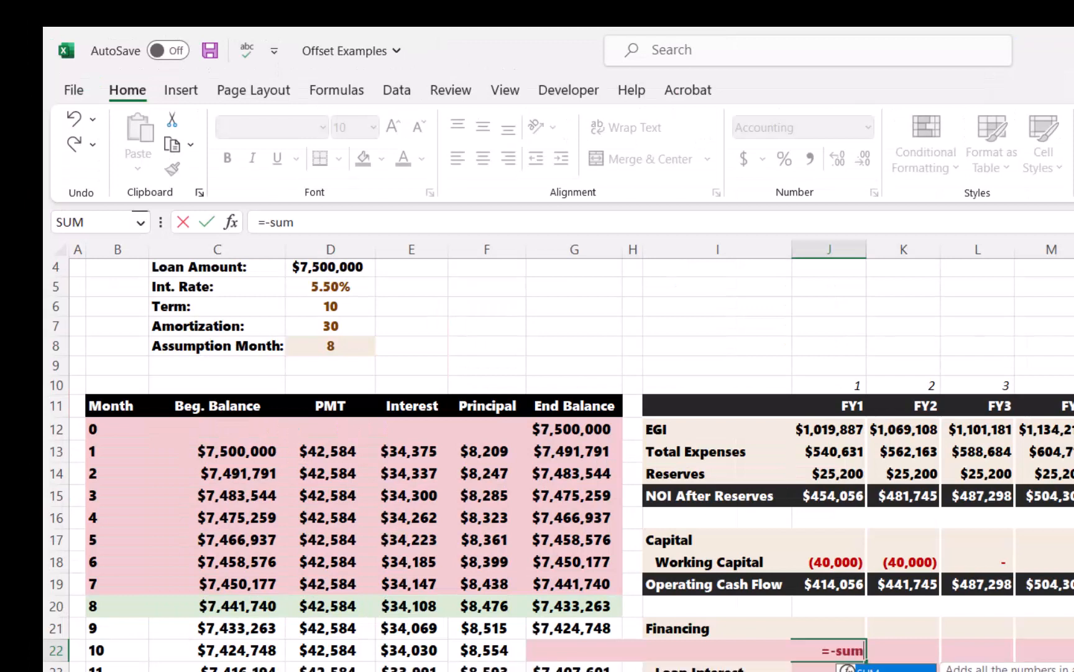
text((offset)
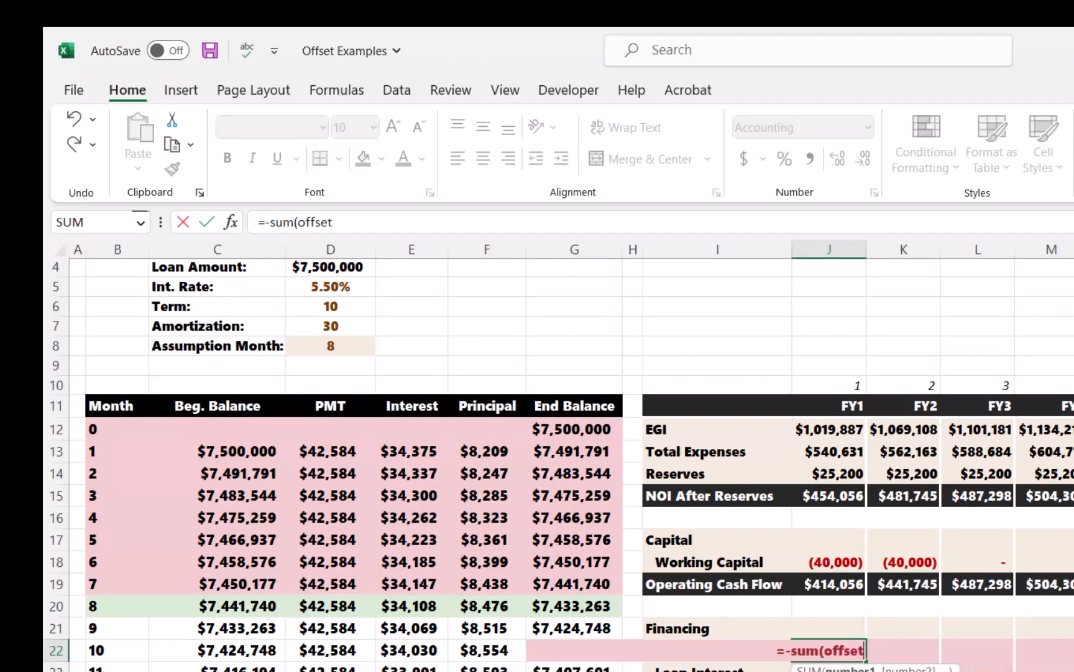
text(()
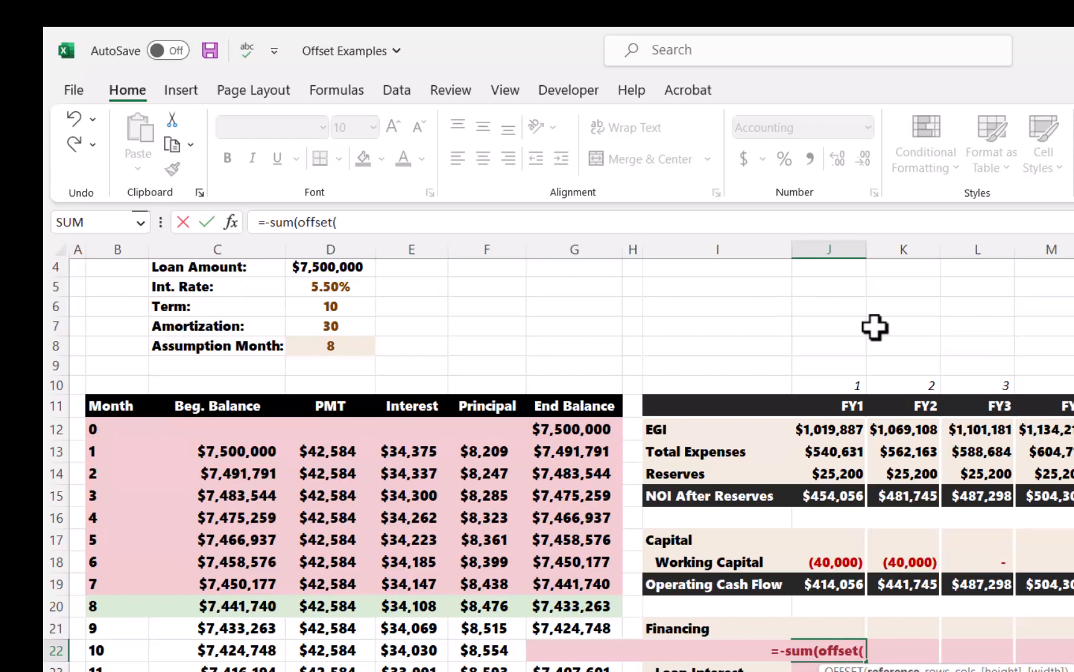
click(478, 429)
key(F4)
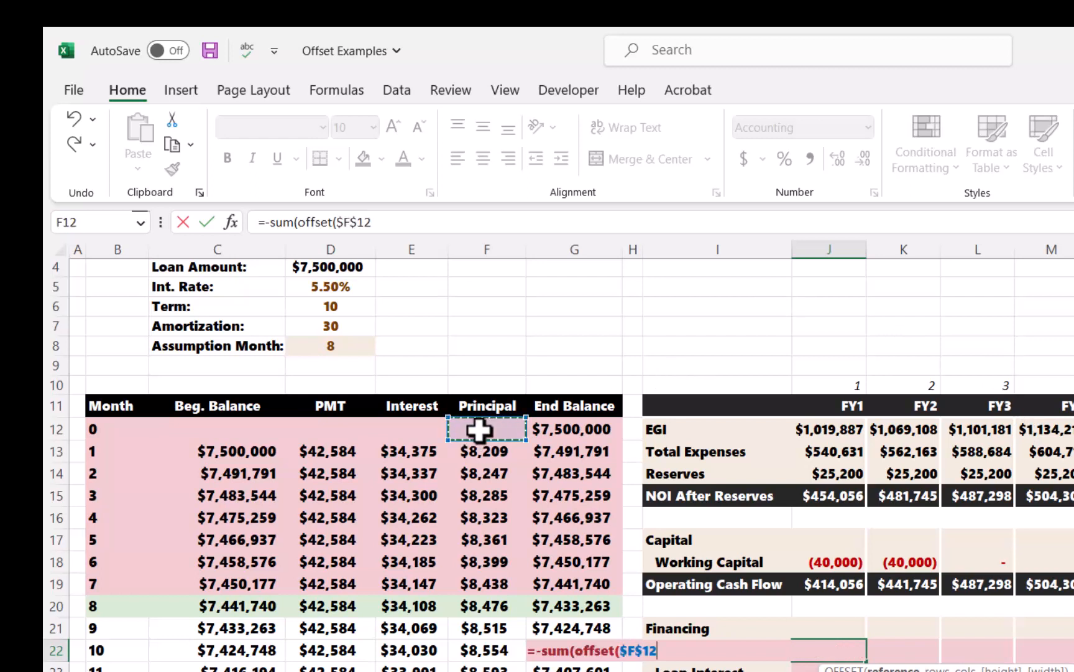
click(430, 229)
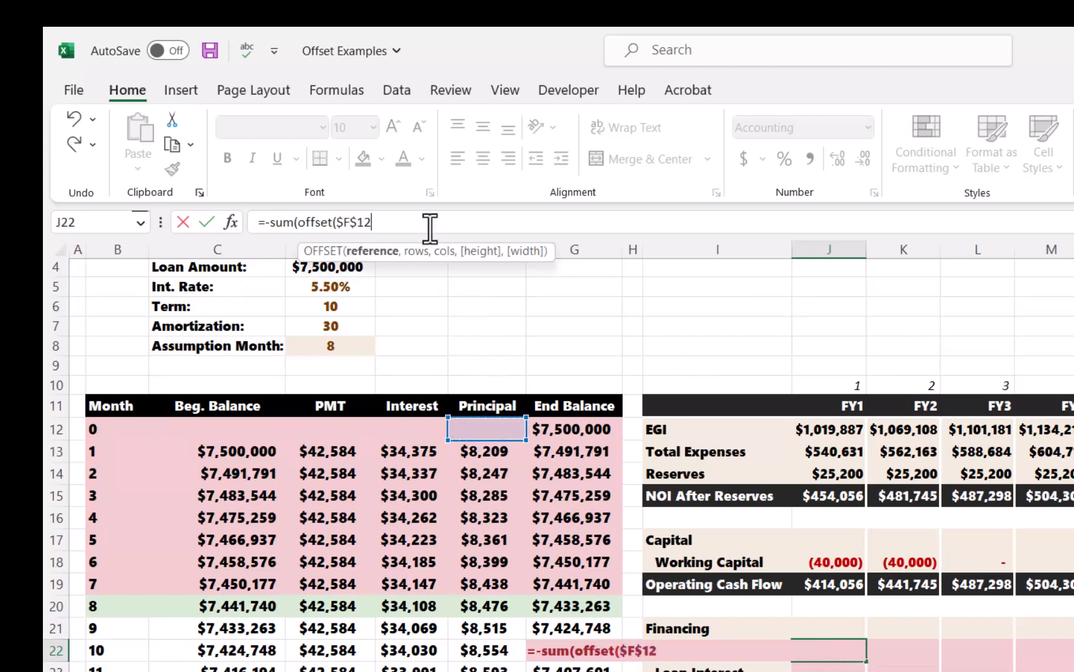
Begin the OFFSET rows argument with (J$10*12)+, locking only the row of the year number reference
text(,)
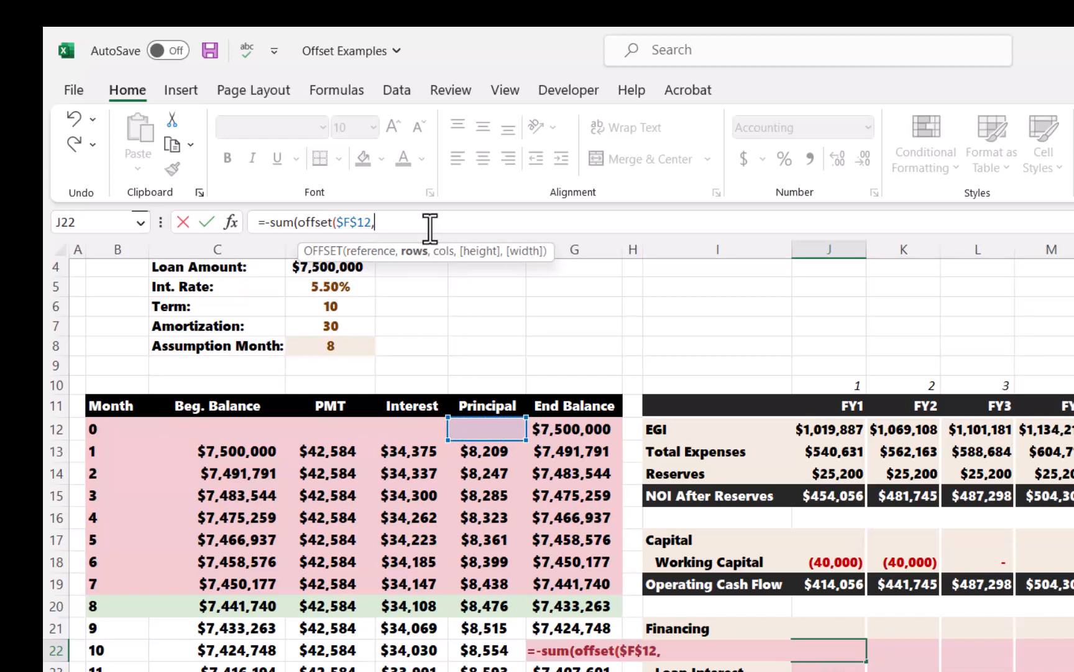
text(()
click(857, 387)
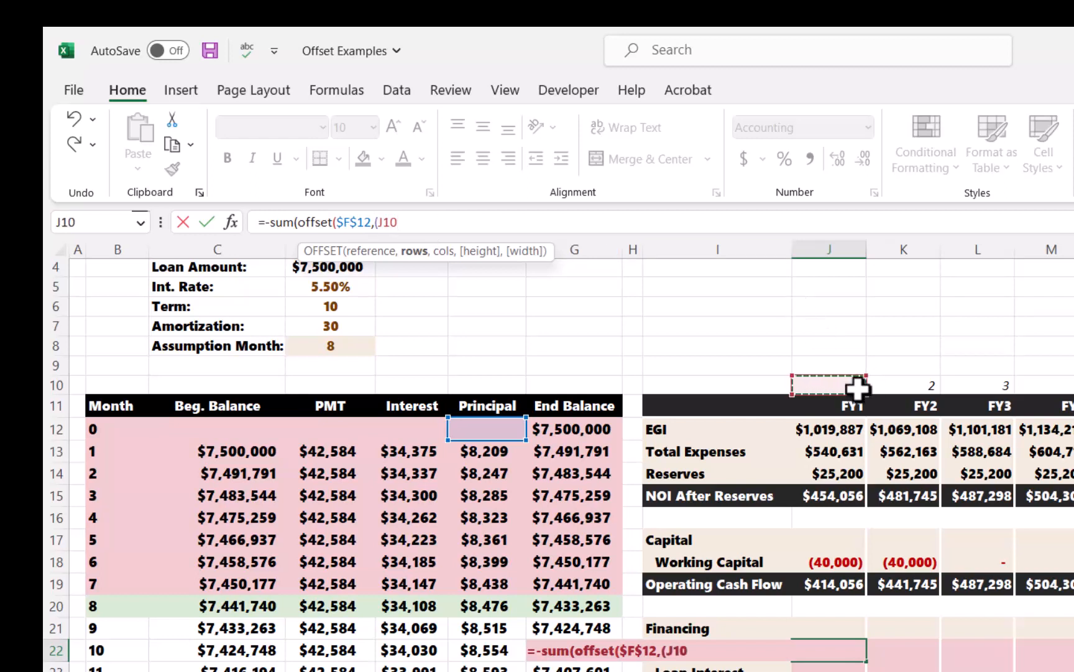
key(F4)
key(F4)
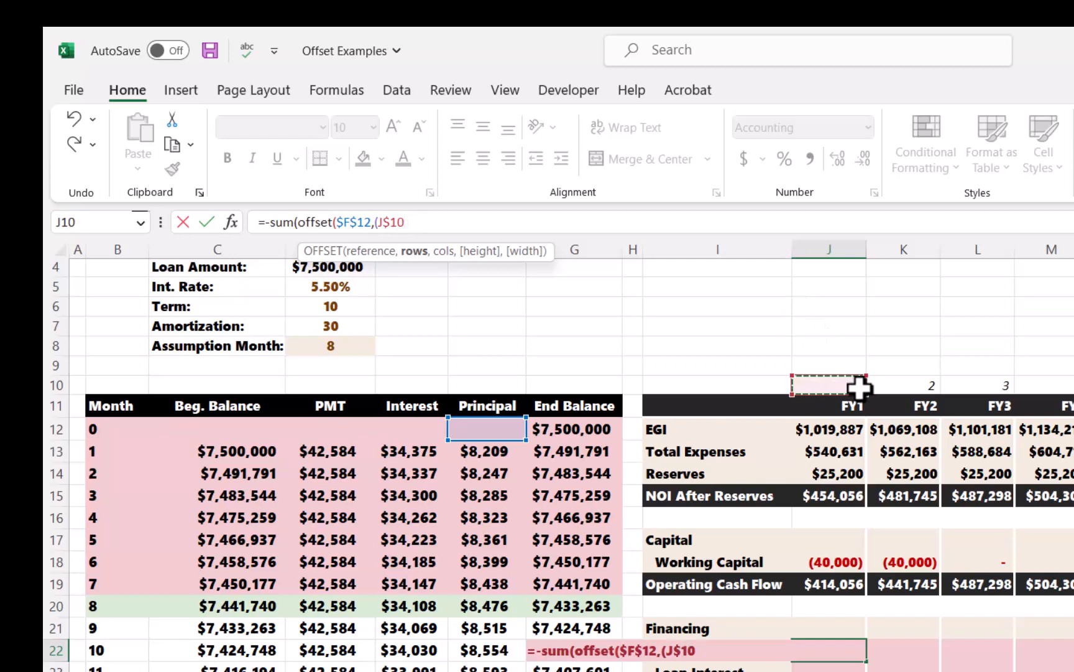
text(*12)+)
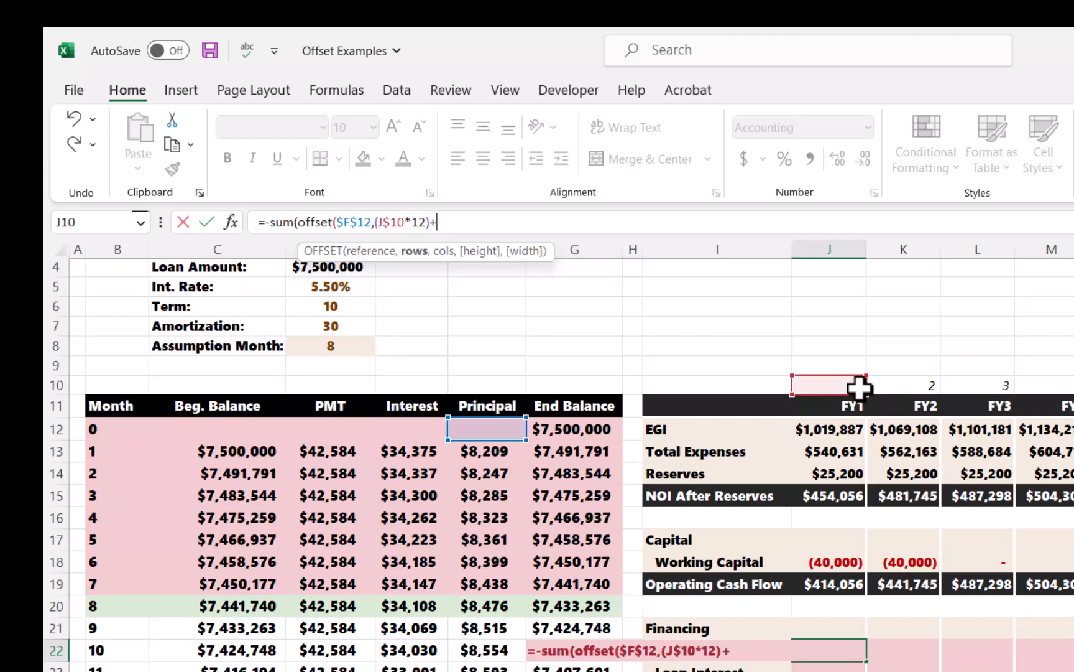
Complete the rows argument with ($D$8-12), using an absolute reference to the Assumption Month
text(()
click(348, 345)
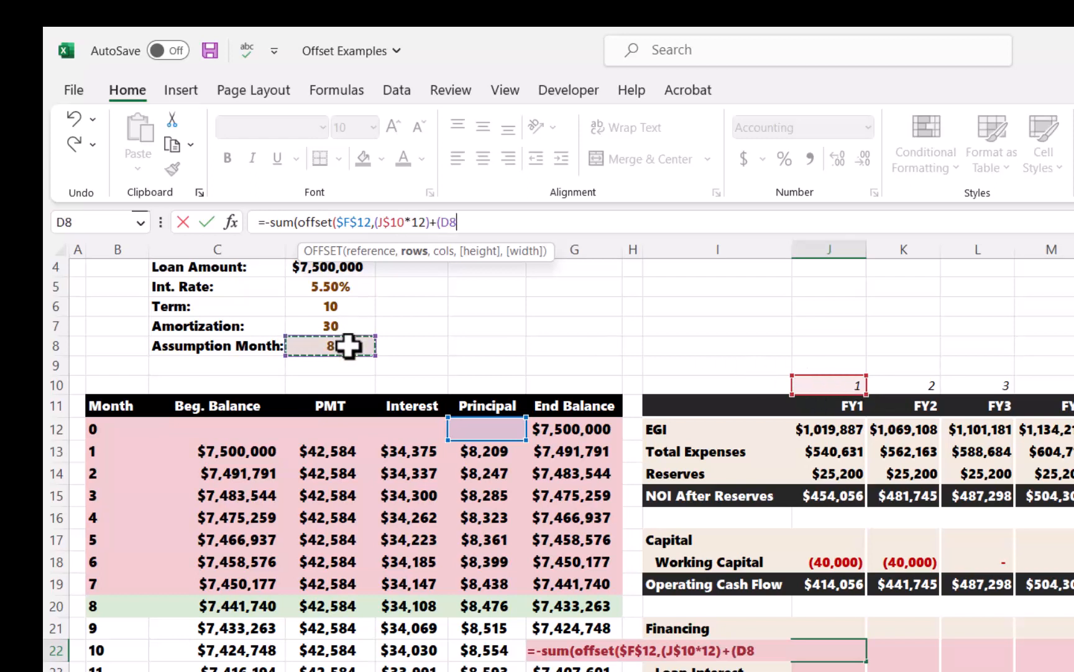
key(F4)
text(-)
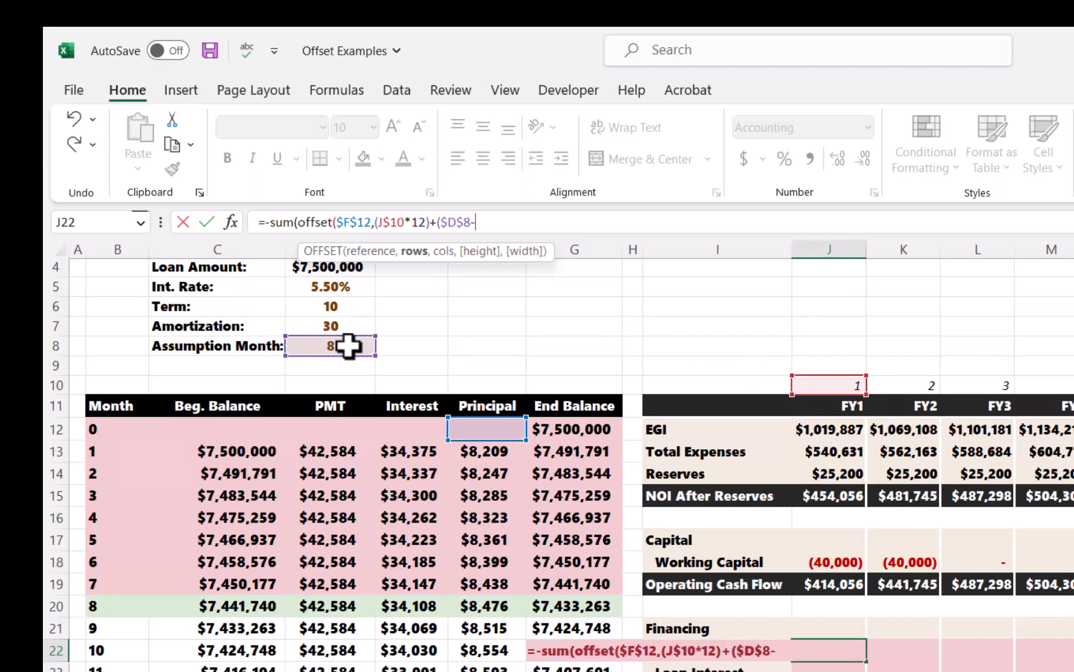
text(12),)
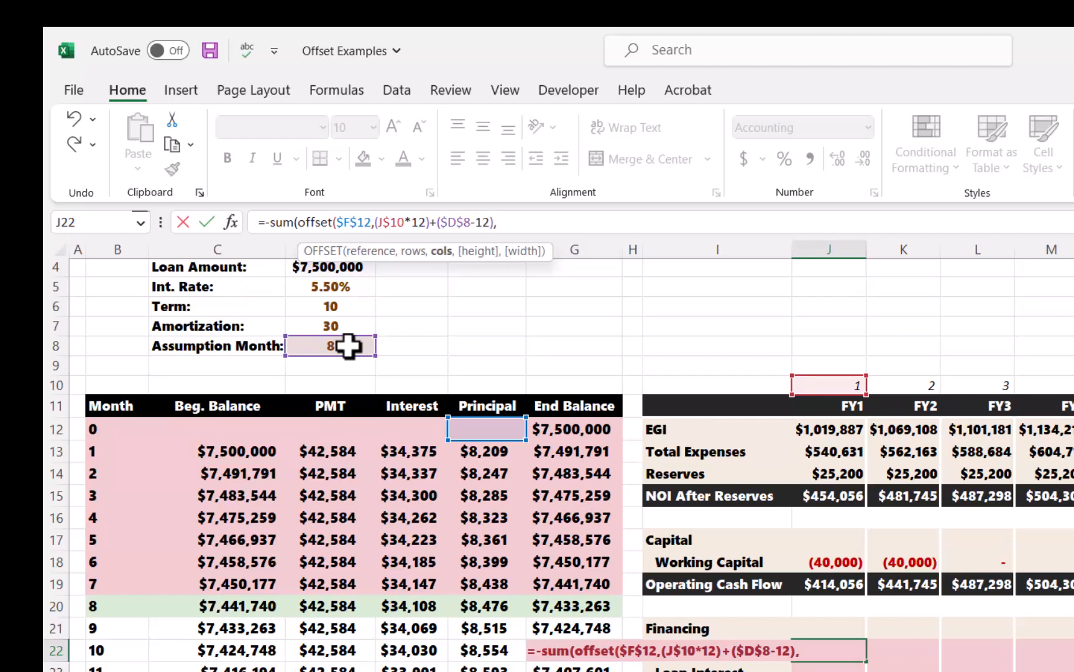
Leave the cols argument empty, set the height to 12 with no width, and complete the J22 formula
text(,)
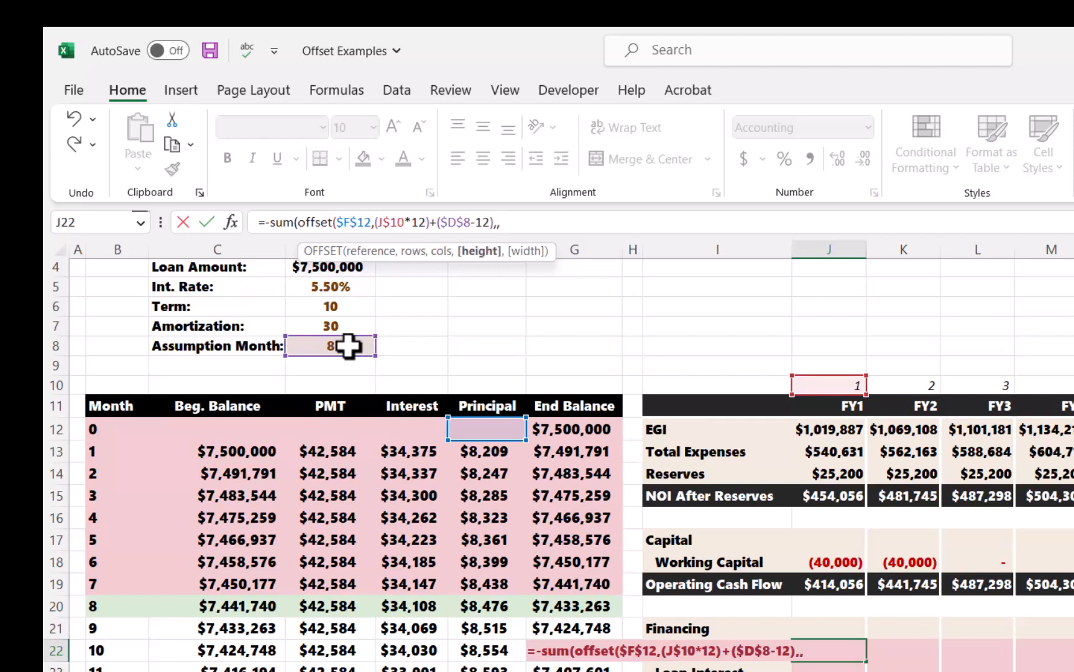
text(12,))
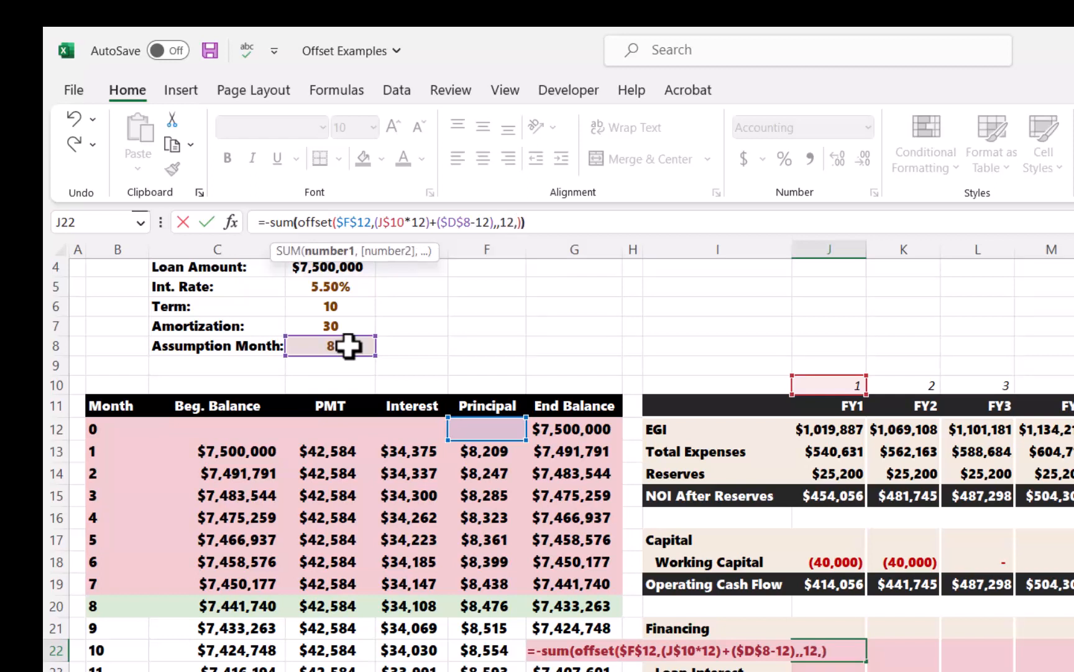
key(Return)
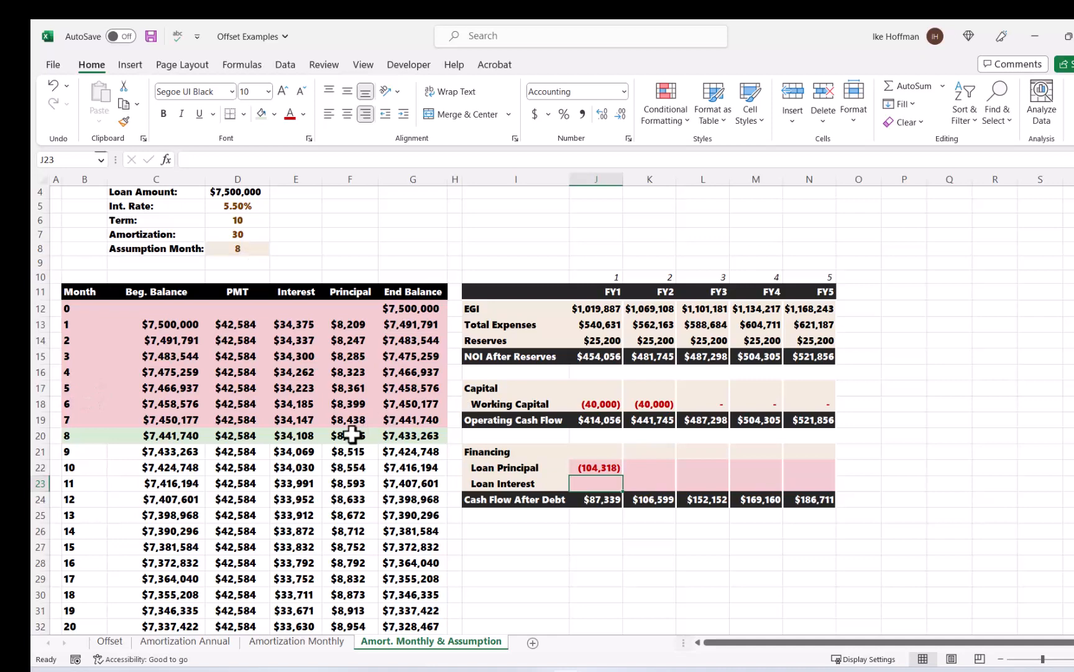
Check J22 against the sum of months 8 to 19 in F20:F31 and fill the formula across to N22
click(352, 435)
drag(352, 435, 355, 612)
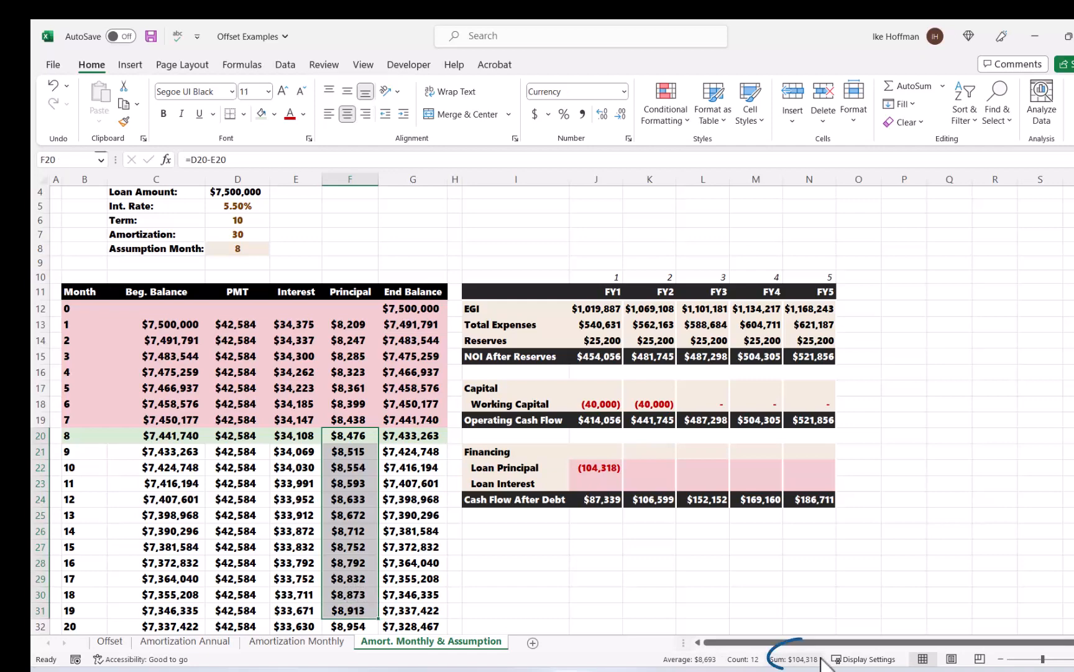
click(606, 470)
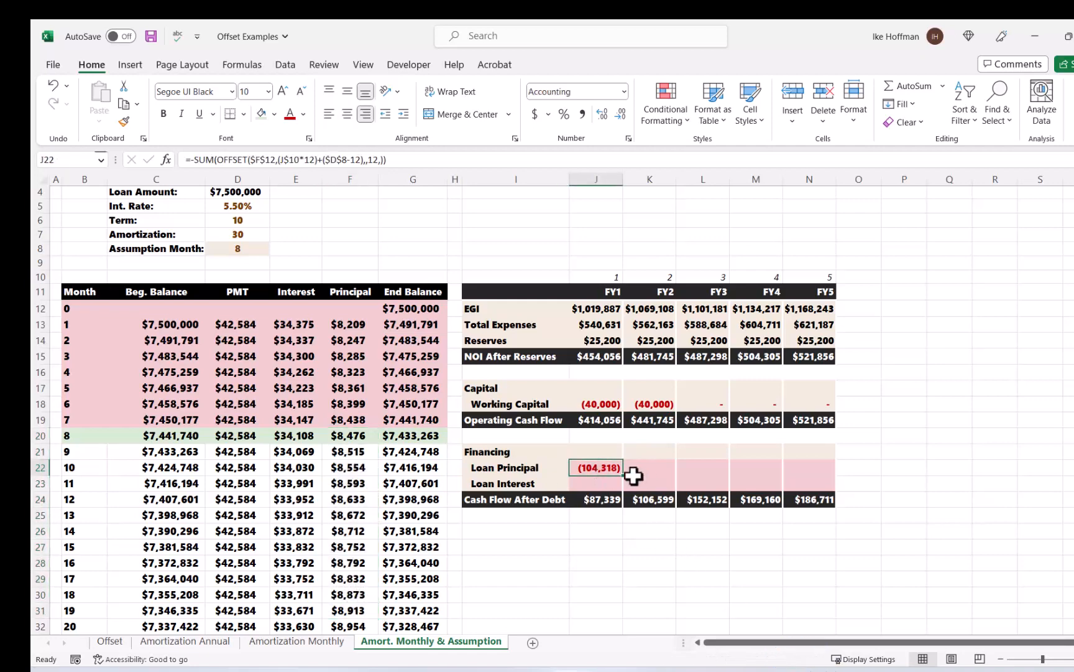
drag(624, 476, 829, 482)
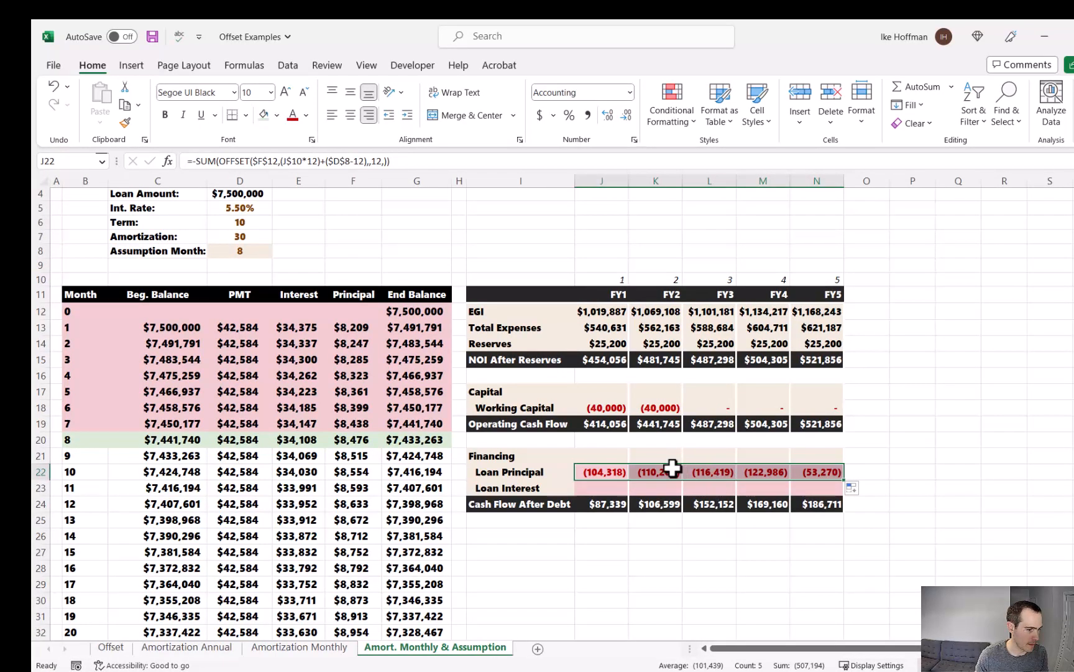
Examine the rows argument (J$10*12)+($D$8-12) in J22's Loan Principal formula without changing it
click(622, 474)
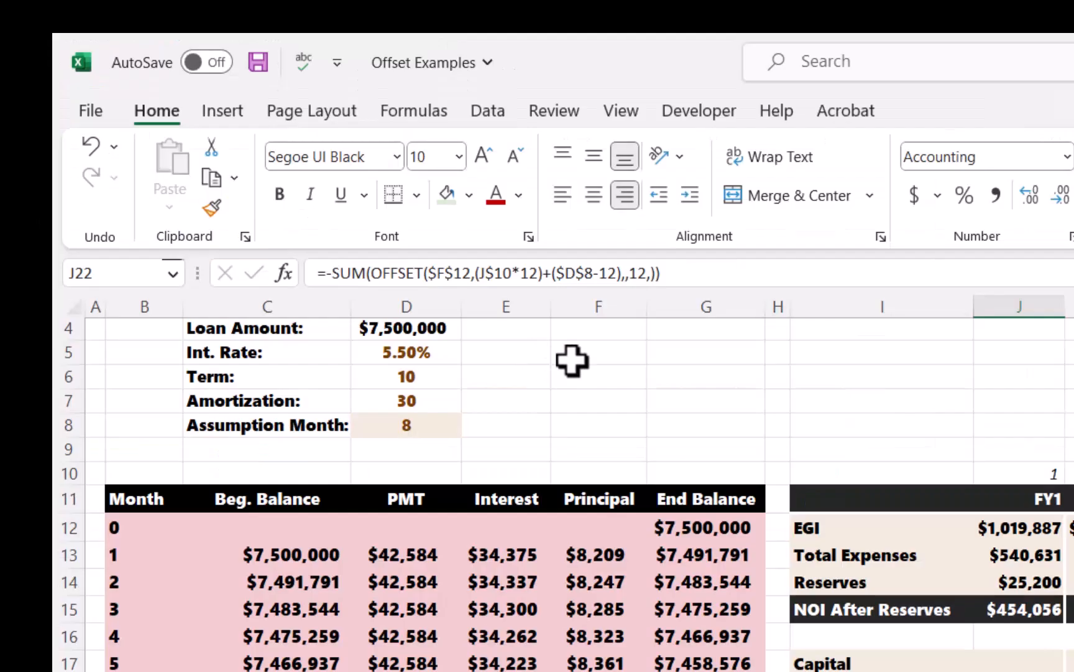
drag(478, 273, 623, 274)
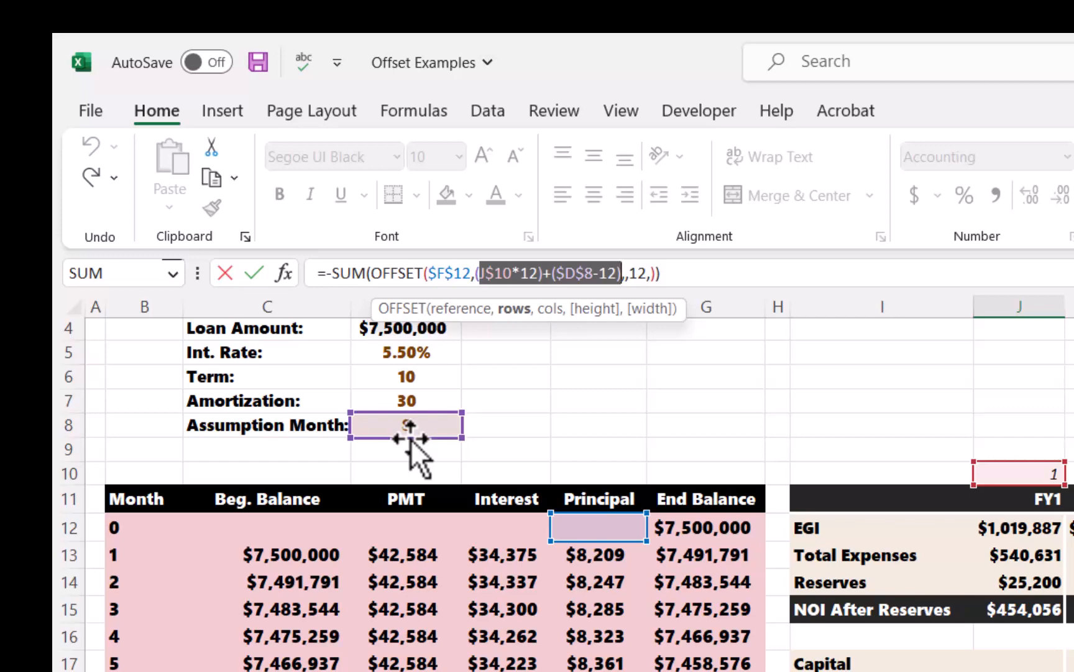
key(Escape)
Examine the FY2 Loan Principal formula in K22 and check it against the sum of months 20 to 31 in F32:F43
key(Right)
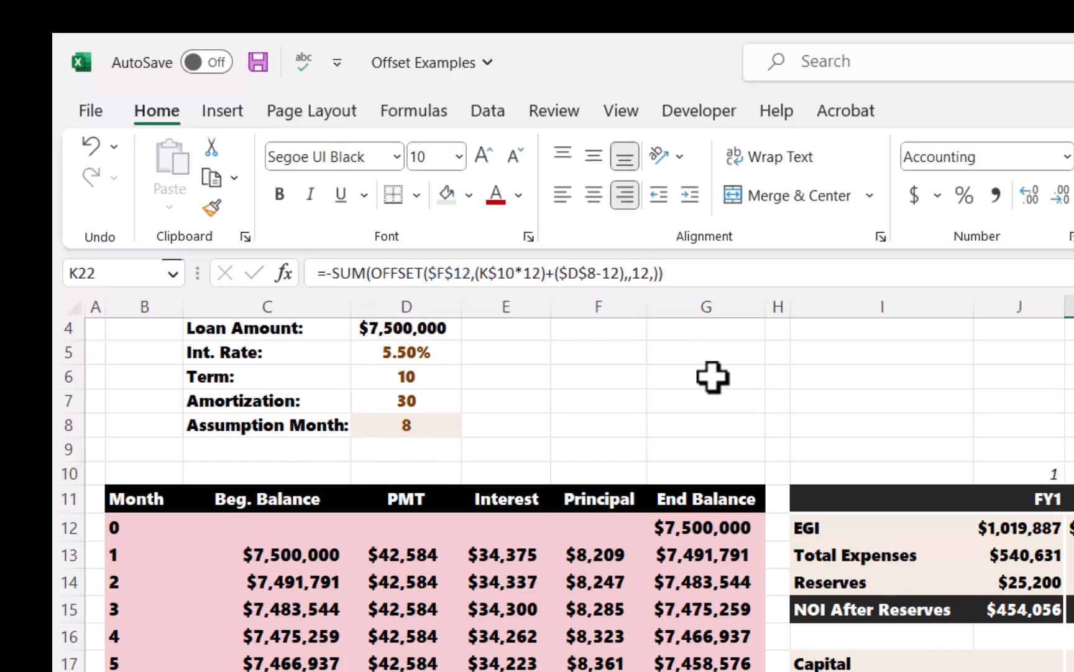
click(698, 273)
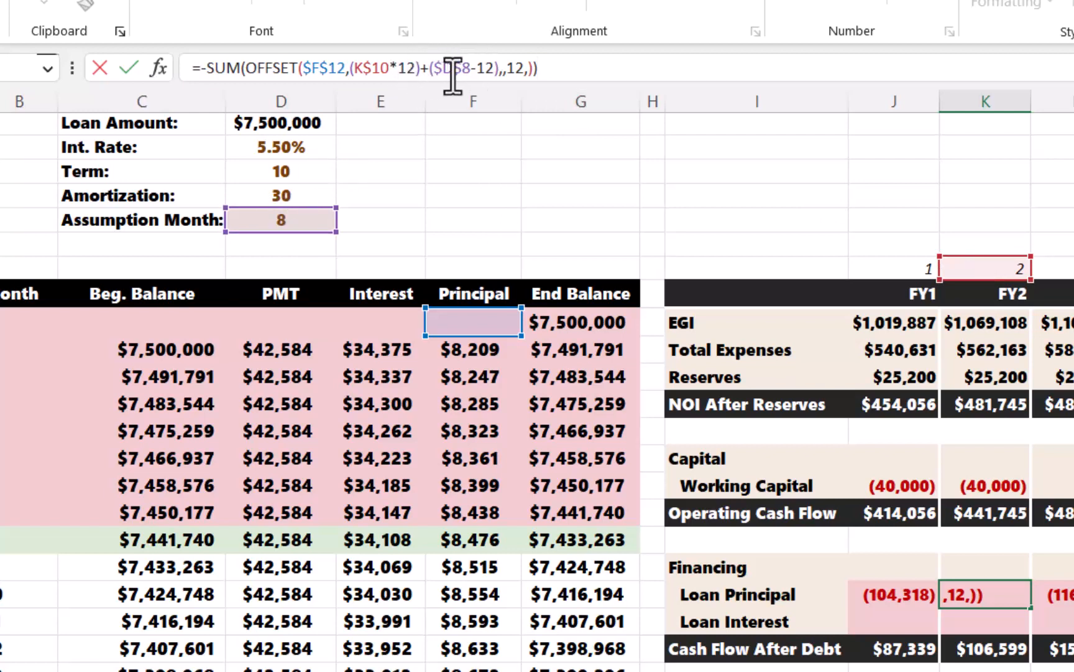
key(ctrl+Return)
scroll(428, 507, down, 1)
scroll(428, 507, down, 1)
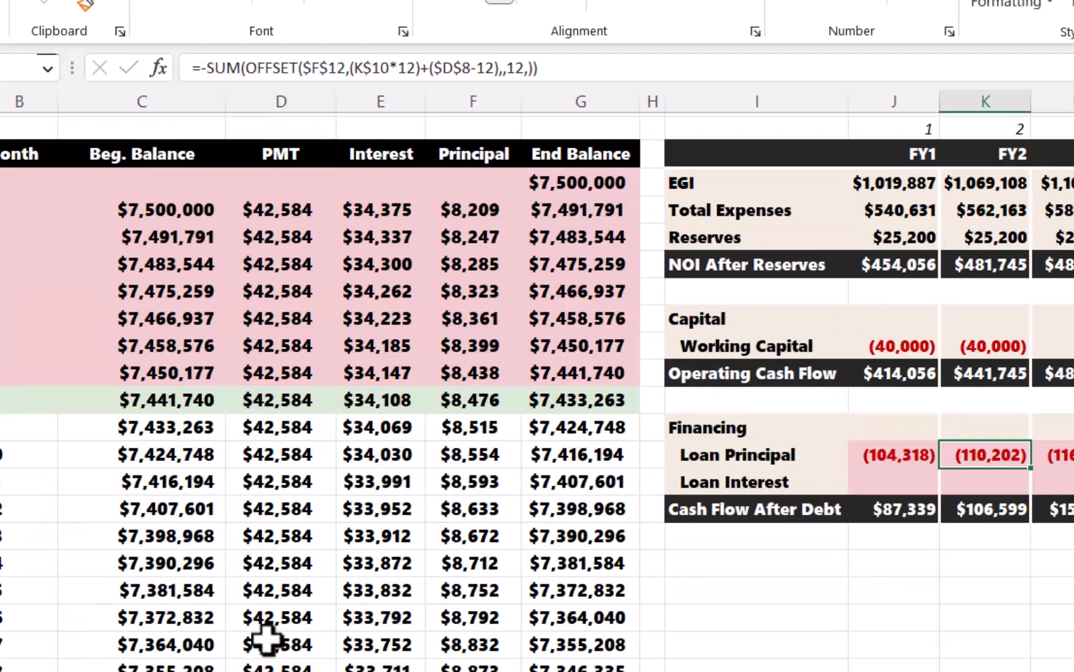
click(353, 524)
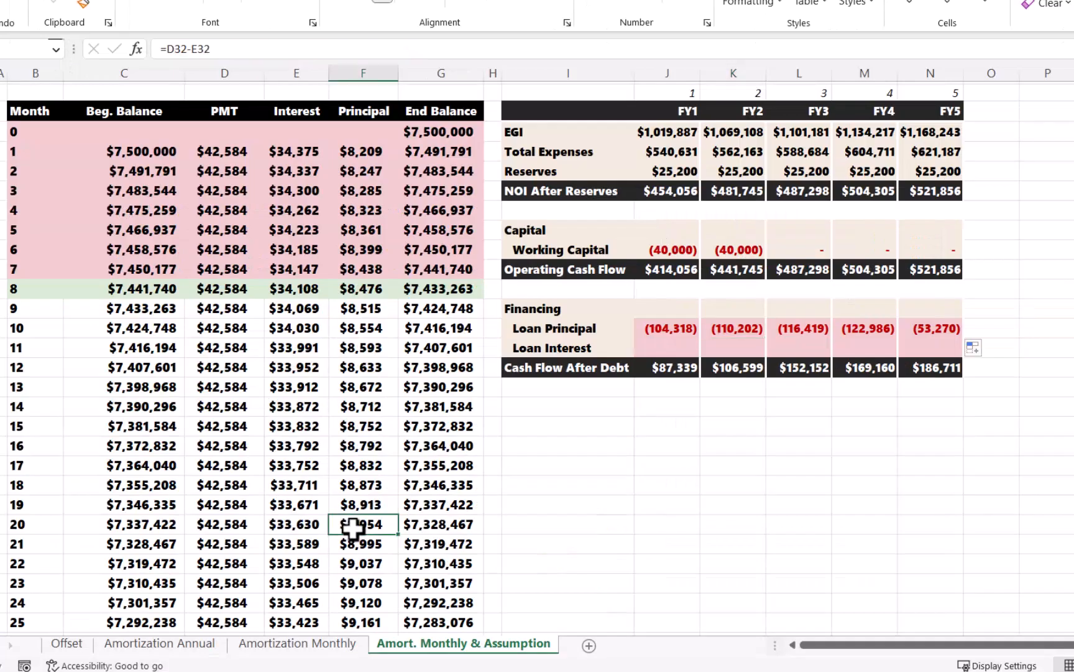
drag(353, 527, 362, 617)
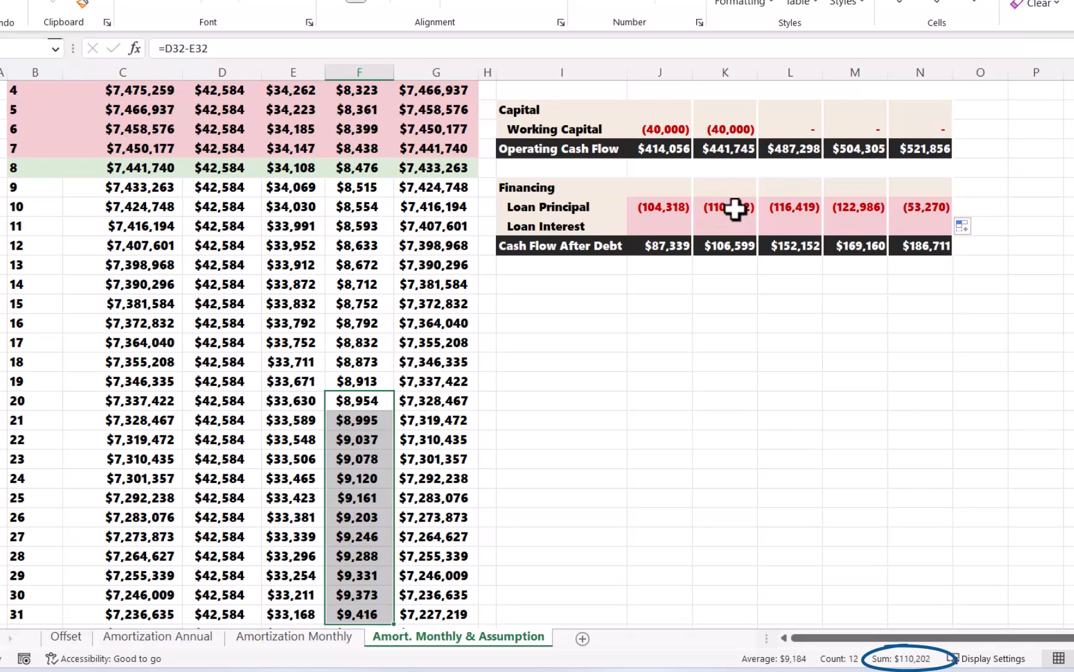
Copy the FY1 Loan Principal formula from J22 into the Loan Interest cell J23
click(671, 212)
scroll(671, 212, up, 2)
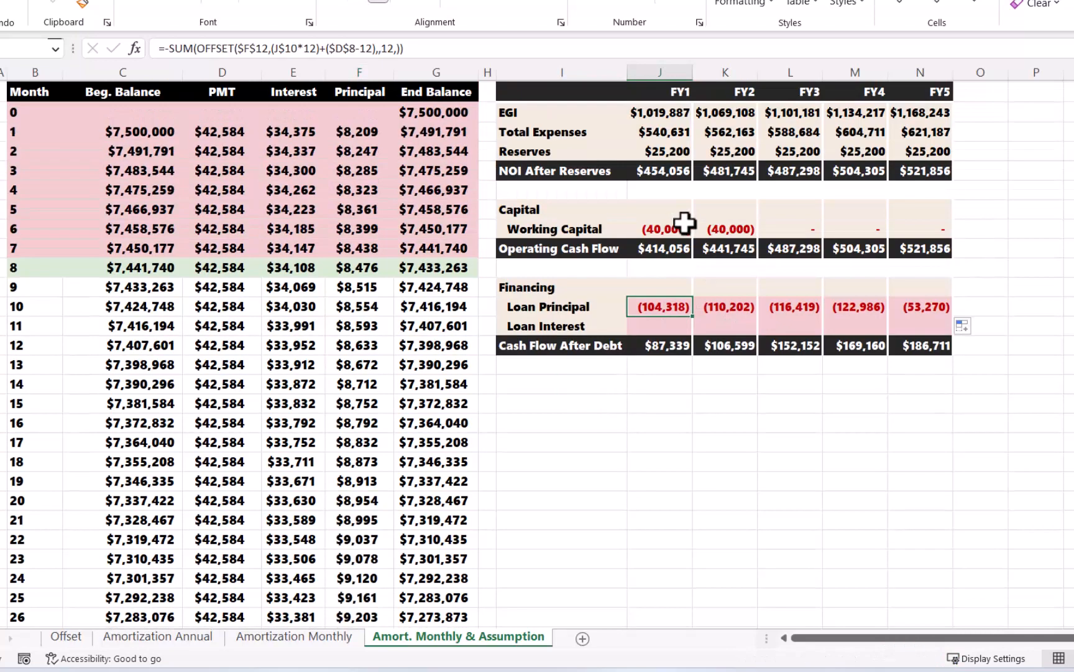
key(ctrl+c)
click(653, 326)
key(ctrl+v)
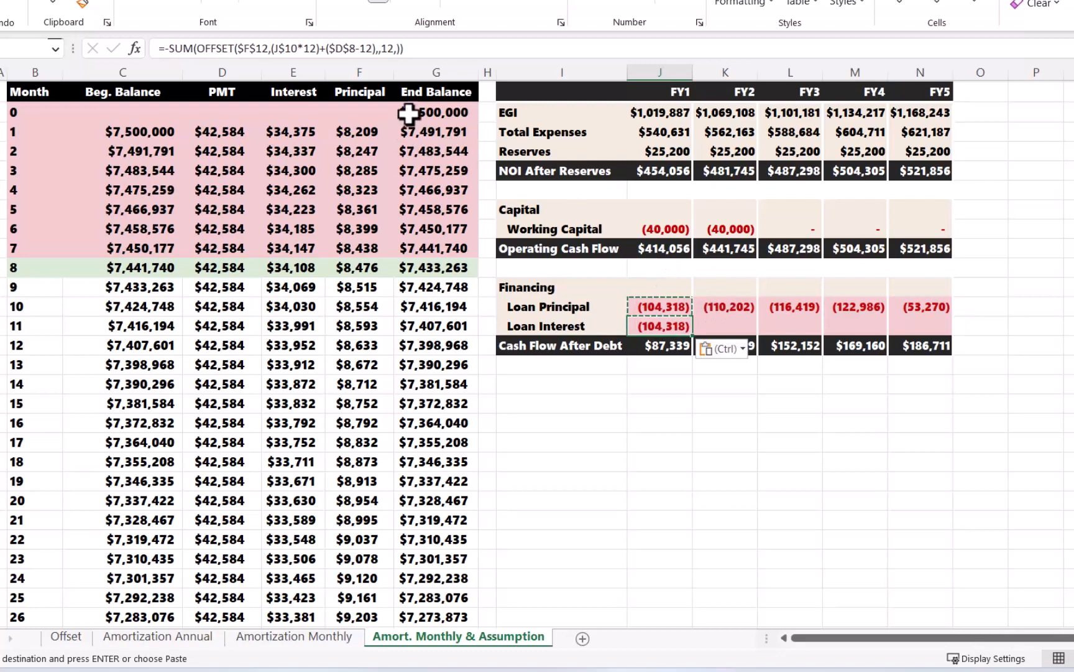
Change the OFFSET reference in J23 to $E$12 in the Interest column and fill the formula across to N23
click(432, 47)
scroll(355, 183, up, 1)
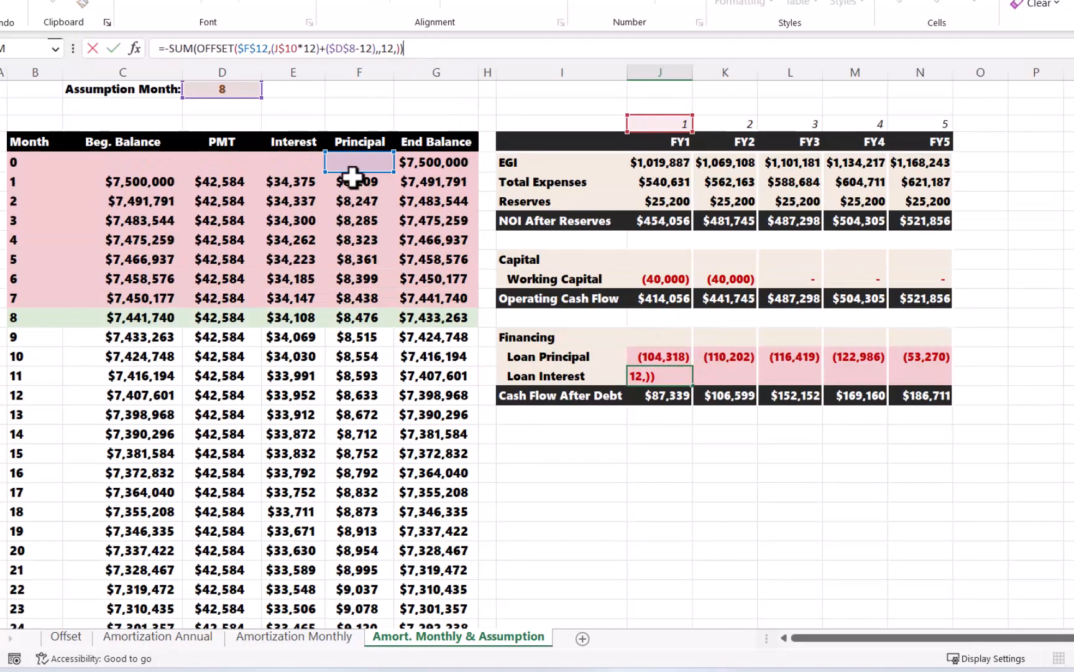
drag(326, 164, 316, 162)
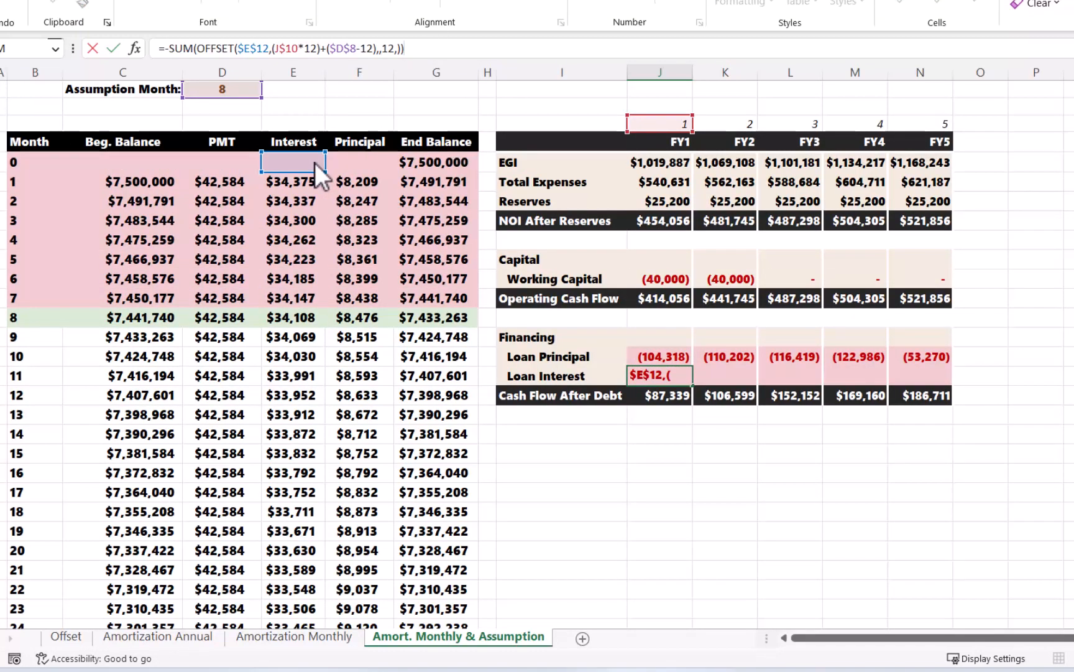
key(Return)
click(660, 375)
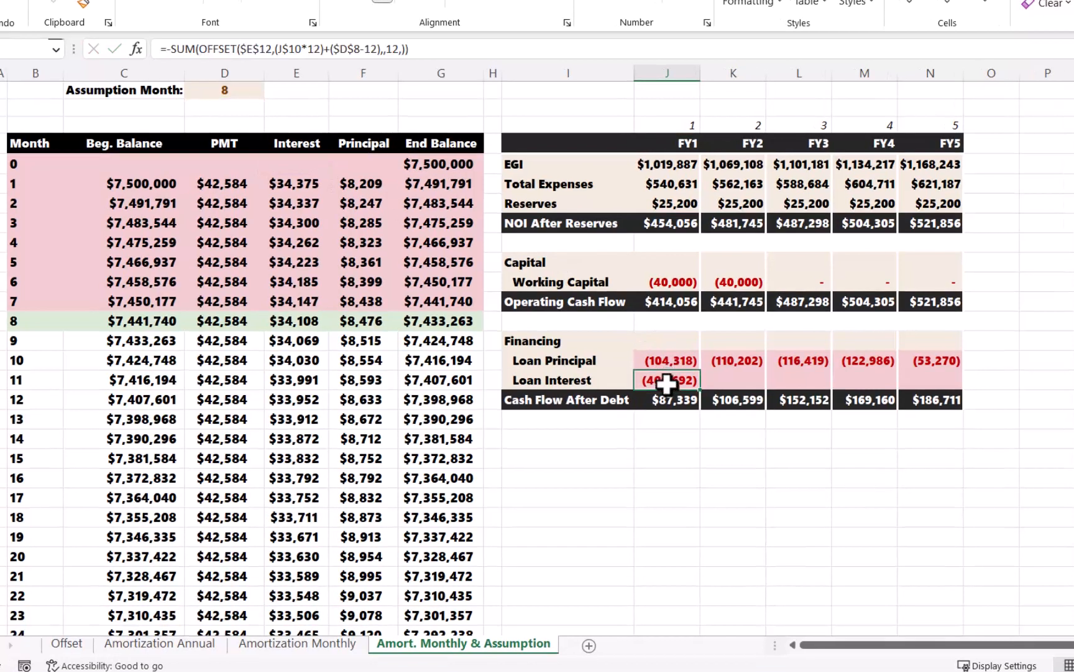
drag(692, 384, 912, 373)
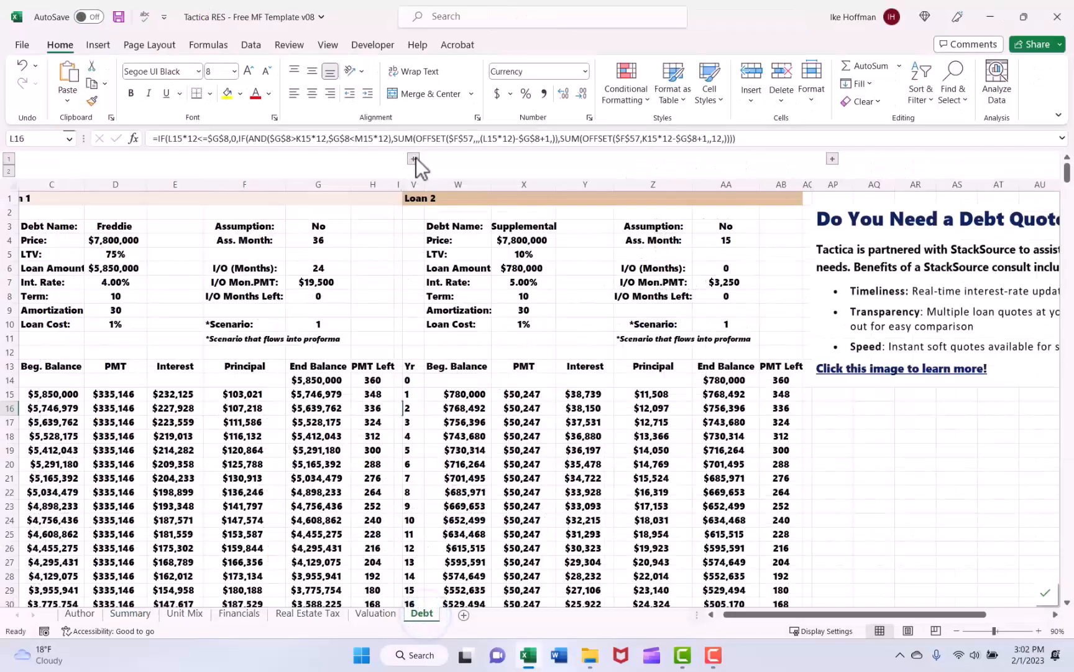
On the Debt sheet of the Tactica RES template, expand the grouped columns beside Loan 2 and examine the OFFSET formula in L16
click(415, 157)
click(779, 139)
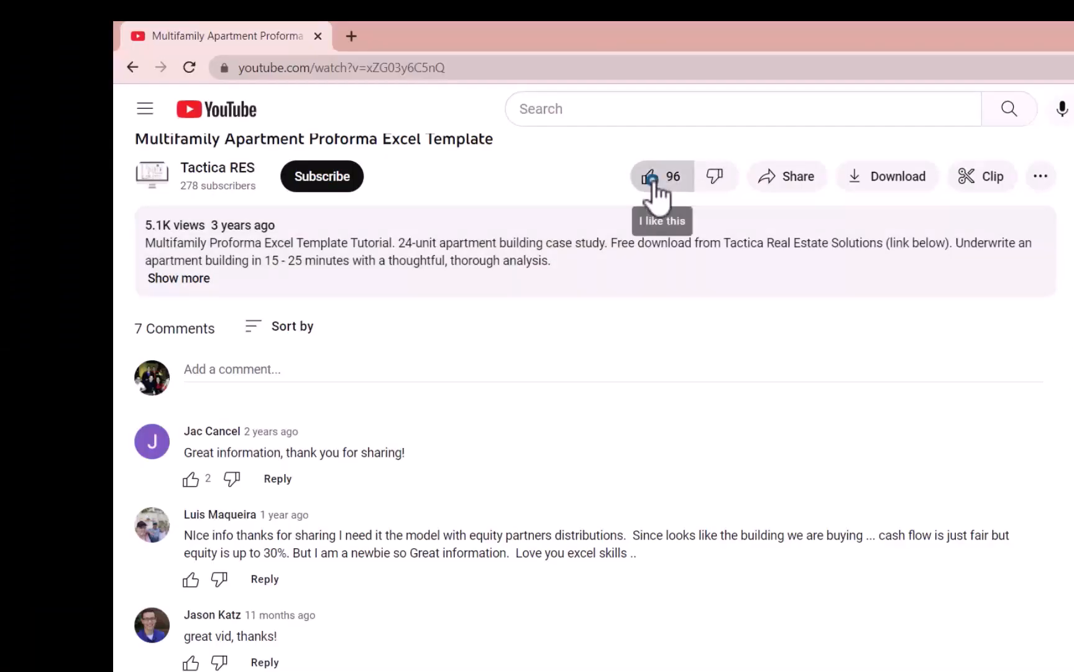
On YouTube, subscribe to the Tactica RES channel and set its notifications to All
click(333, 178)
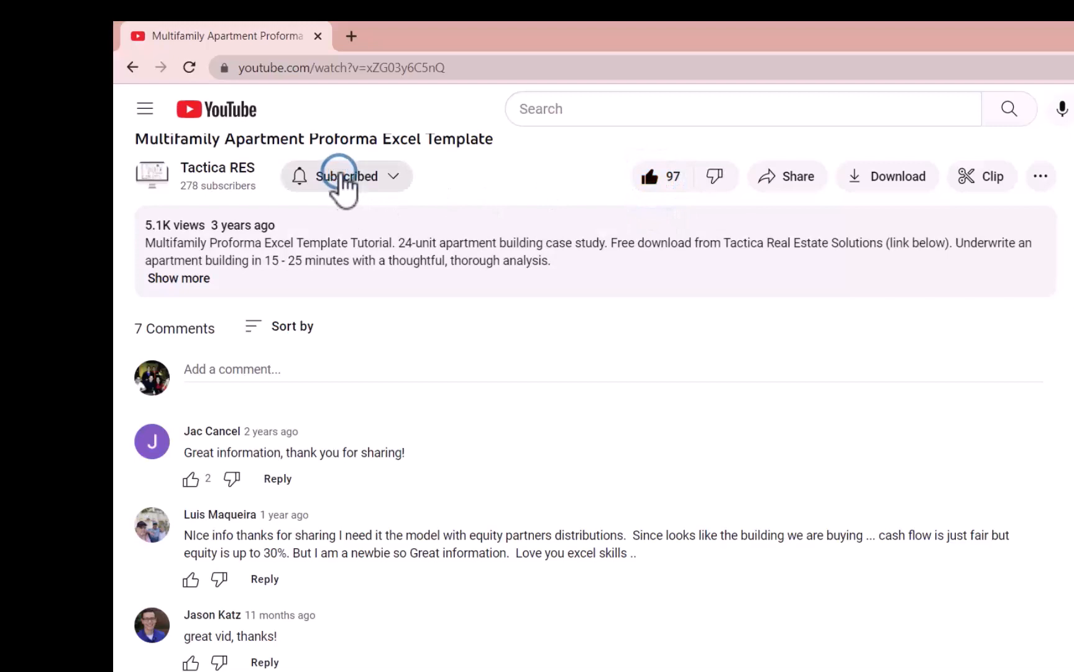
click(395, 180)
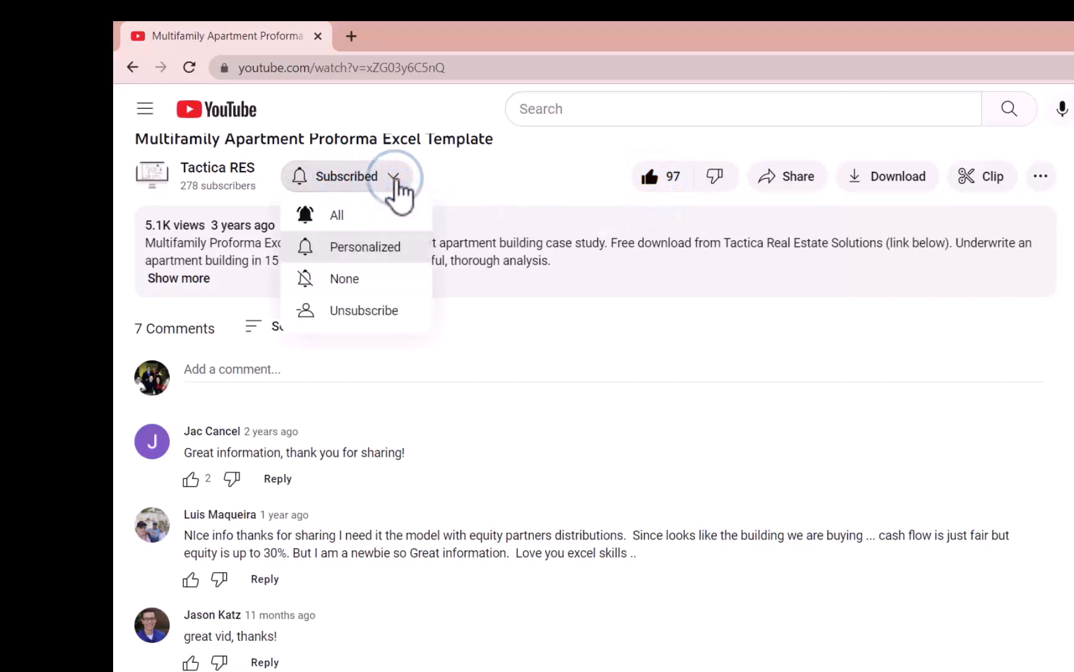
click(370, 215)
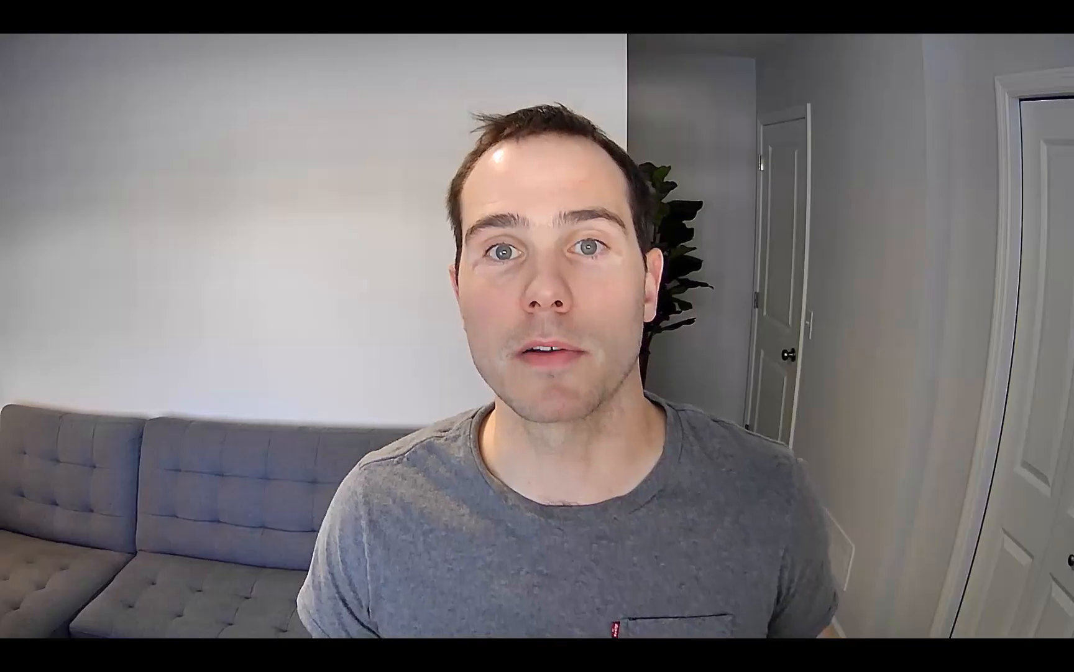